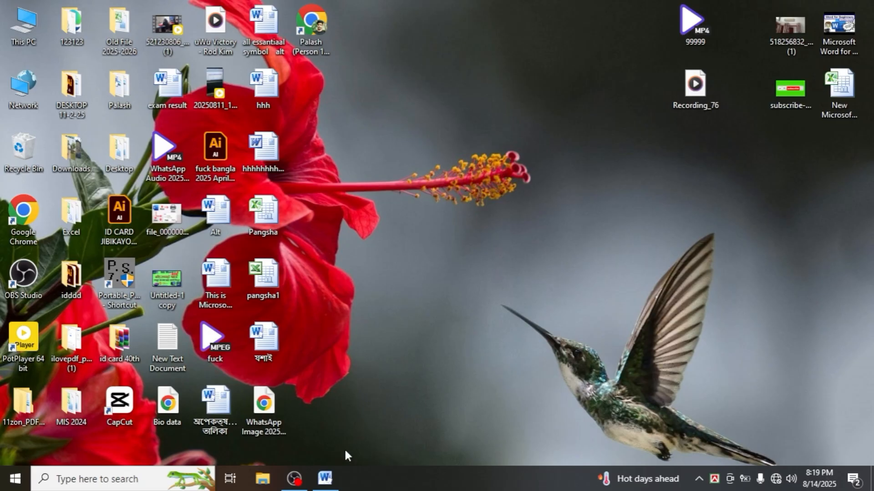
Switch to the open Word document and insert the heading "Microsoft Word for Beginners" with the course introduction paragraph below it
click(325, 478)
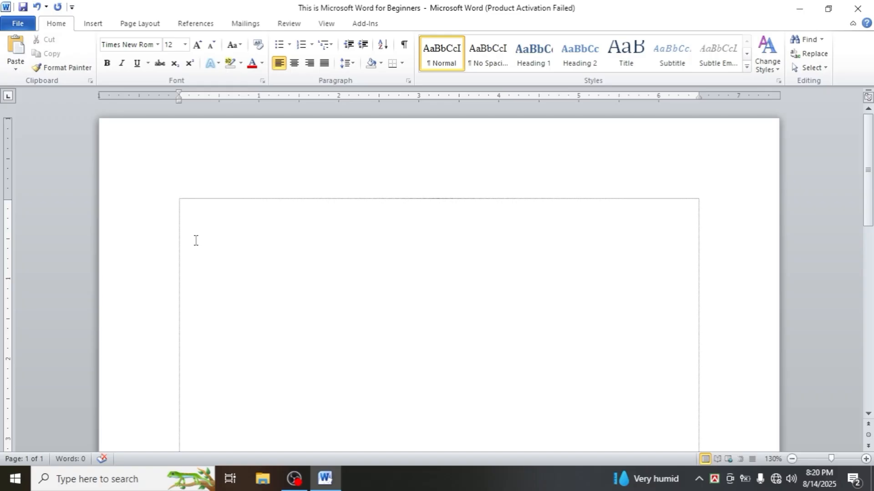
text(Microsoft Word for Beginners  This is Microsoft Word for Beginners, the complete course. In this video, I will teach you everything you need to know to use Microsoft Word effectively. It doesn't matter what version of Word you have, the things I show you in this video will be applicable and useful to you. And I promise you that as you watch this video and follow along and work along, that you will be able to learn to use Microsoft Word effectively. Let's get started. I will begin this first segment by showing you the layout in Microsoft Word and explaining how it works. Then we'll look at how to create and save new Word documents. So when you're using Microsoft Word, if you're not already familiar with Microsoft Excel or PowerPoint, you may find the layout to be a little bit strange and different from what you're used to in other programs. You'll notice up here in the upper left, we have some tabs. We have the Home tab, the Insert tab, we have the References tab, and more.)
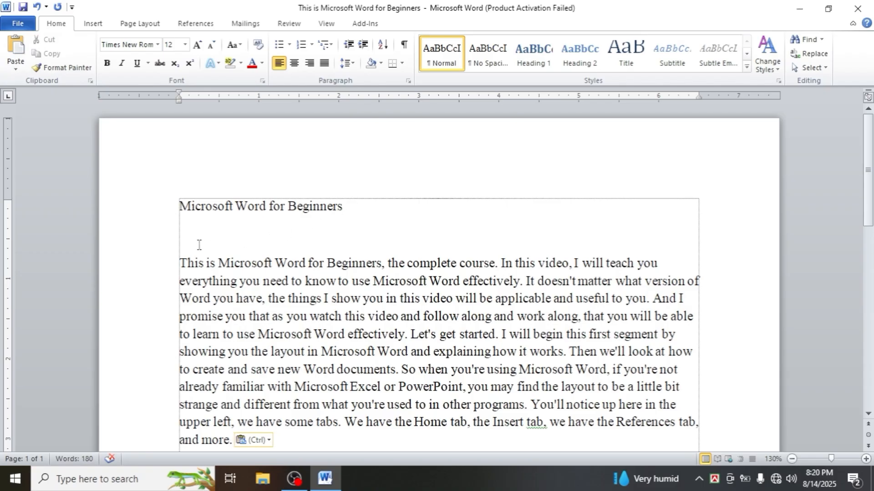
scroll(196, 235, down, 1)
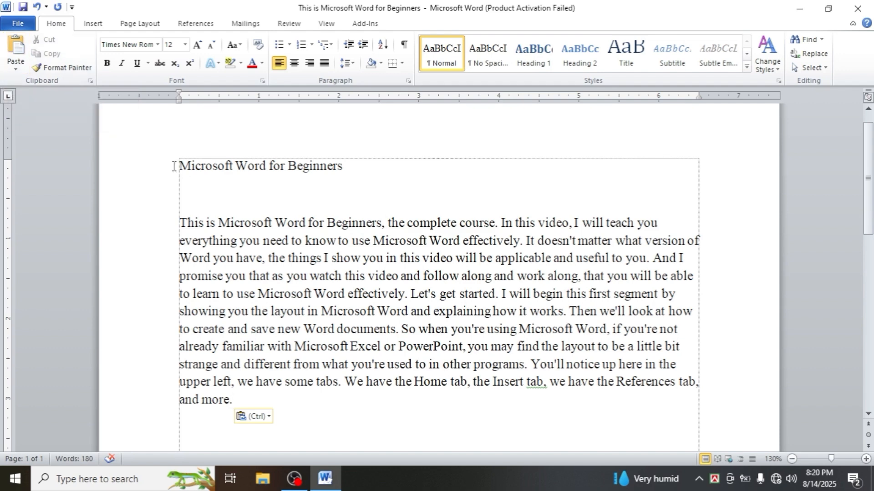
Copy the heading "Microsoft Word for Beginners" and paste the copy at the end of the same line
drag(173, 162, 334, 184)
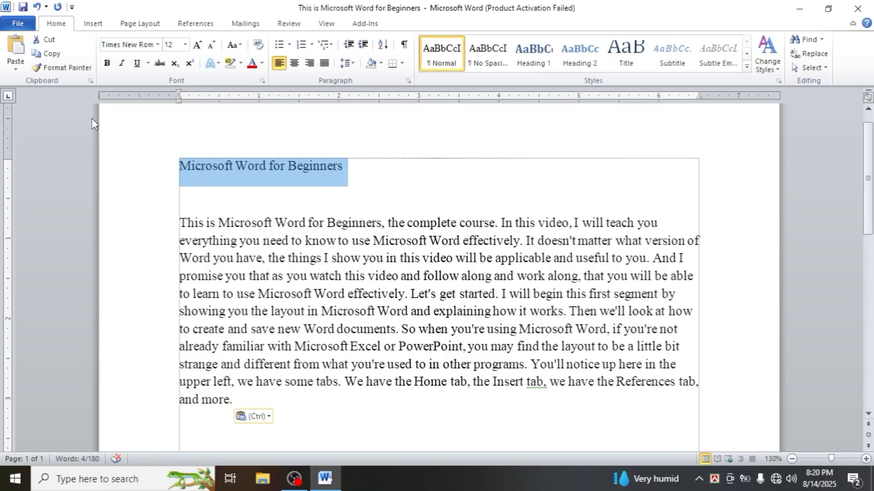
click(49, 57)
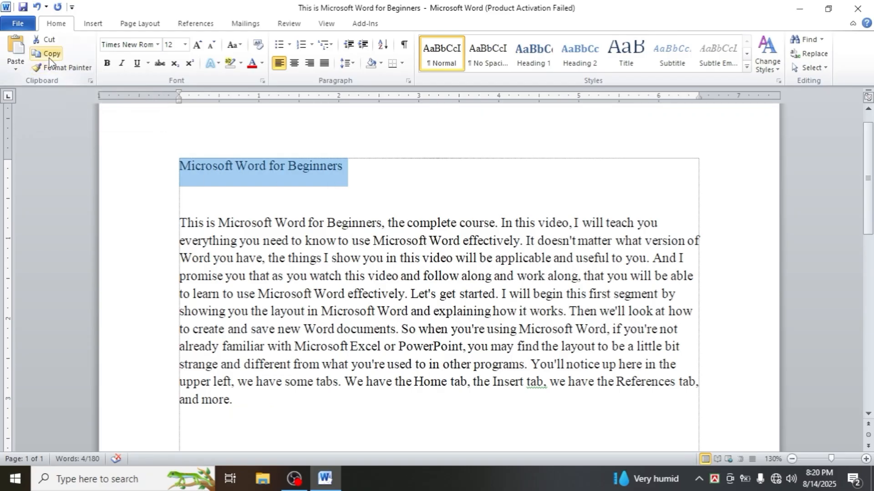
click(348, 167)
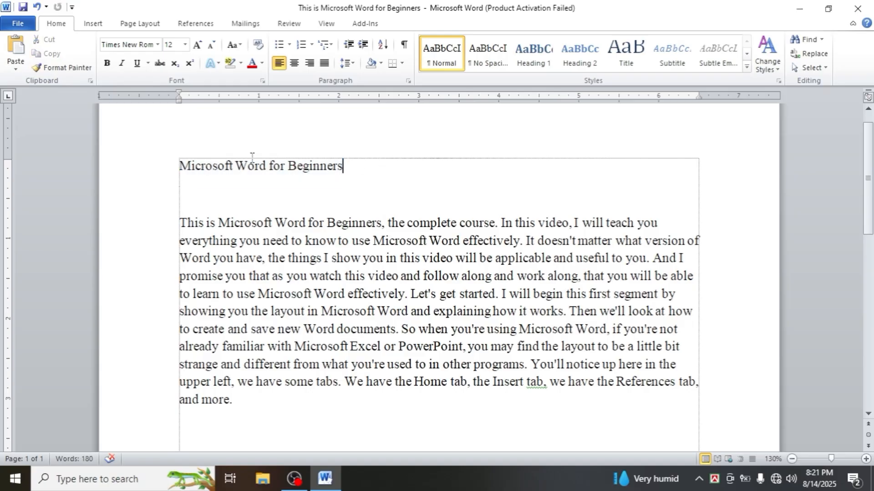
click(18, 50)
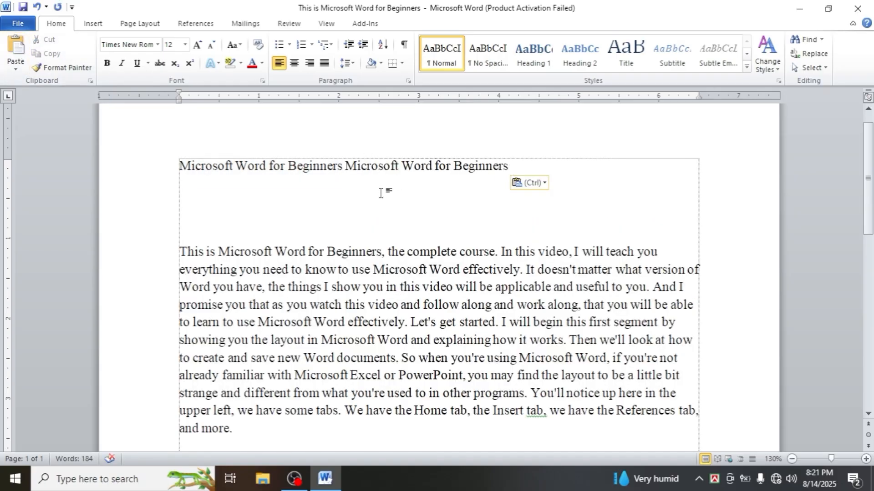
Paste the copied heading twice more on the lines below the heading, and delete these two extra lines
click(16, 48)
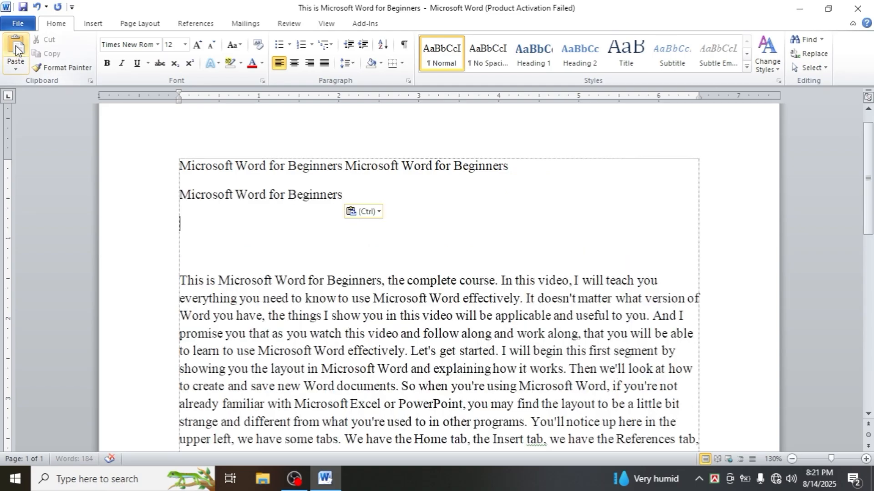
click(16, 48)
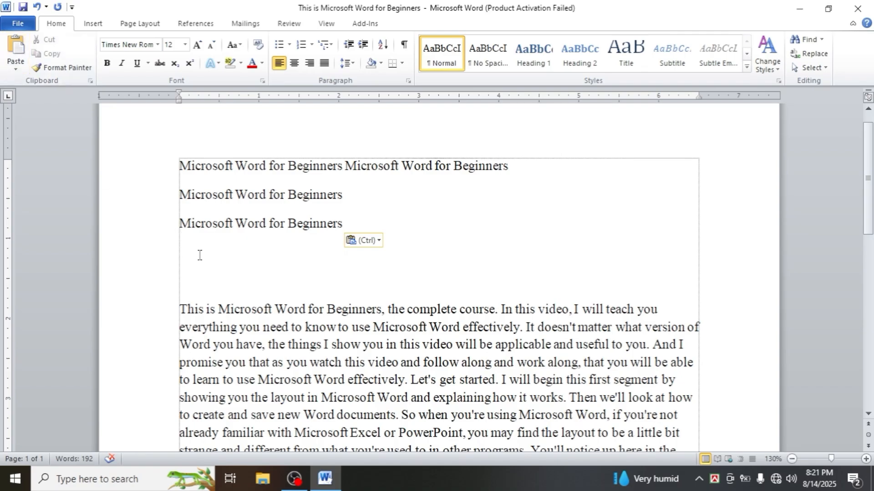
drag(188, 250, 163, 199)
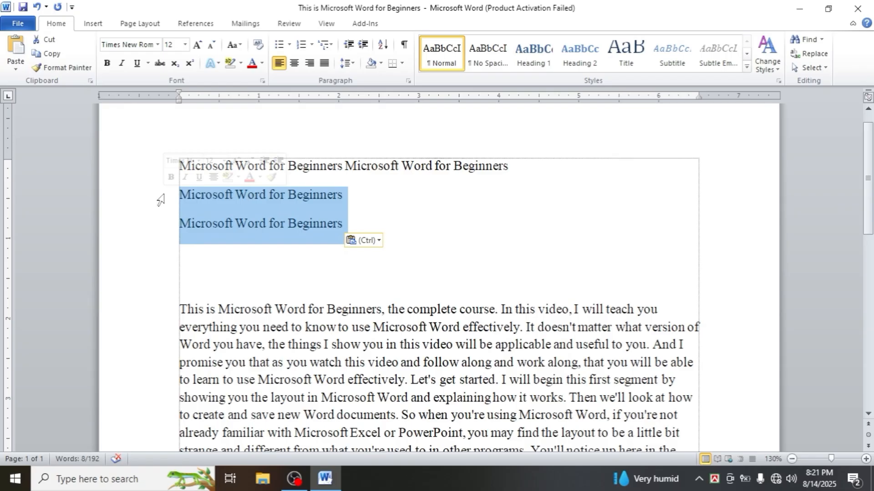
key(Delete)
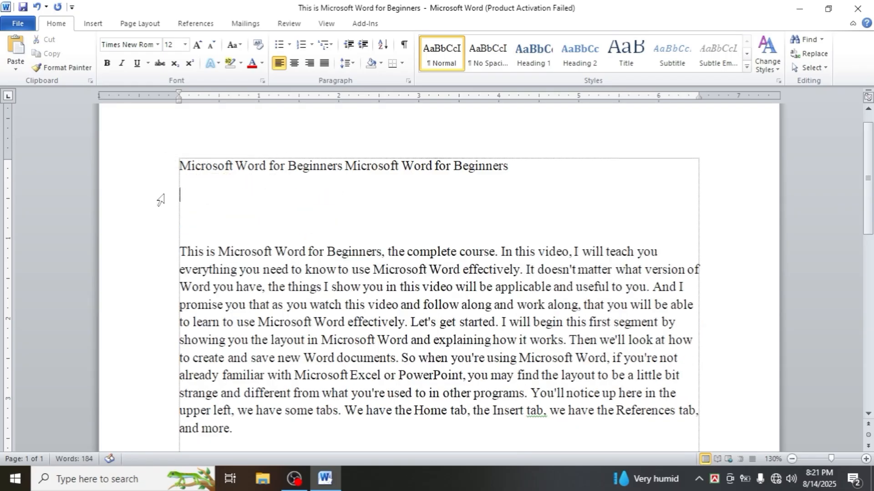
Cut the duplicate "Microsoft Word for Beginners" from the heading line and paste it after "and more." at the paragraph's end
drag(508, 166, 344, 167)
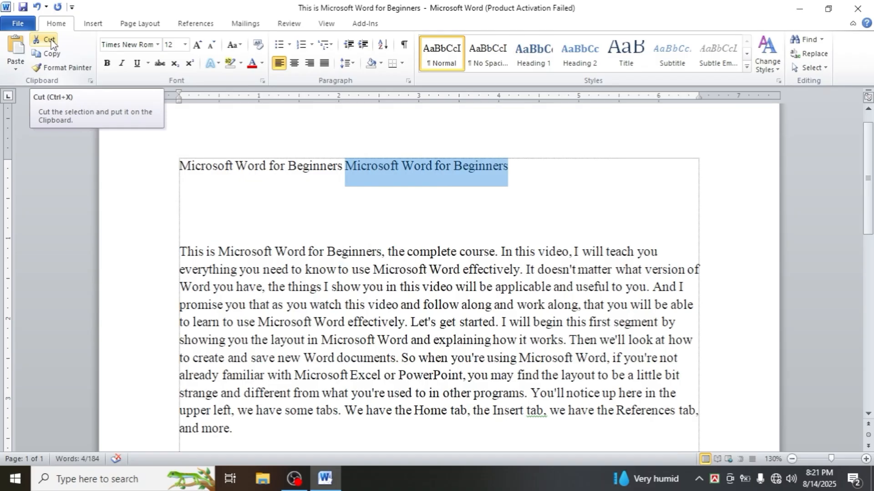
click(415, 189)
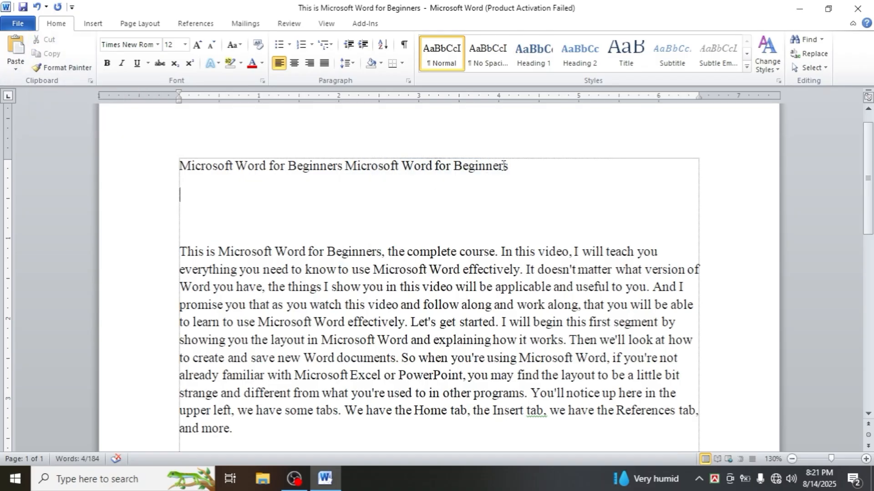
drag(508, 167, 345, 167)
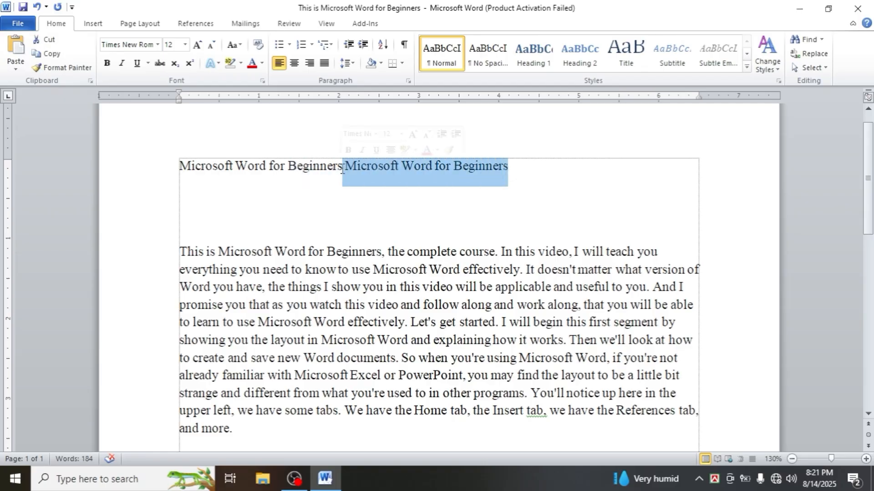
click(47, 41)
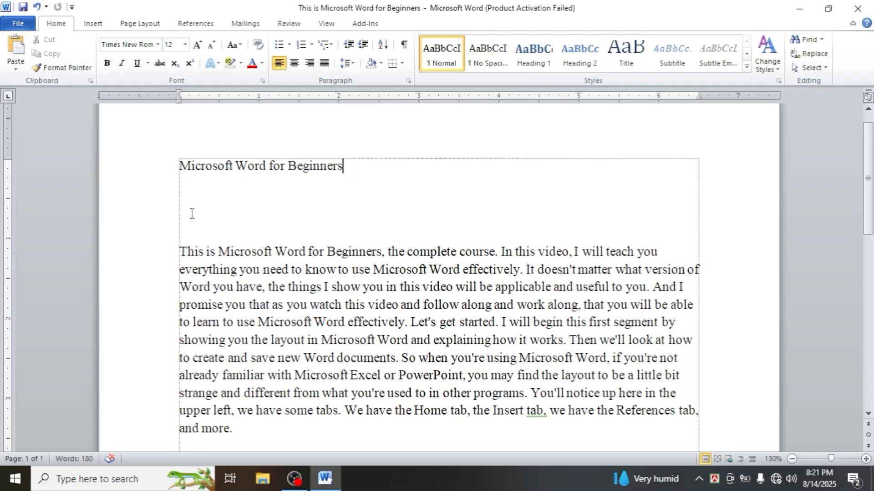
scroll(192, 213, down, 1)
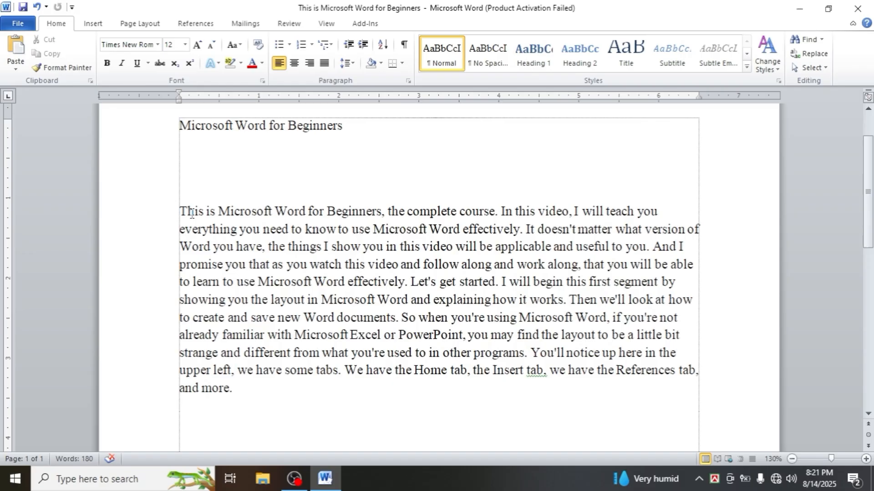
click(274, 392)
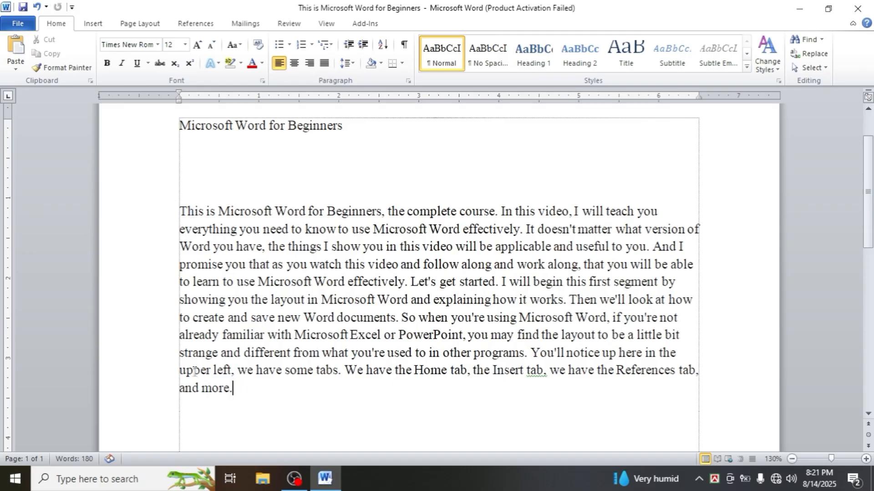
click(26, 57)
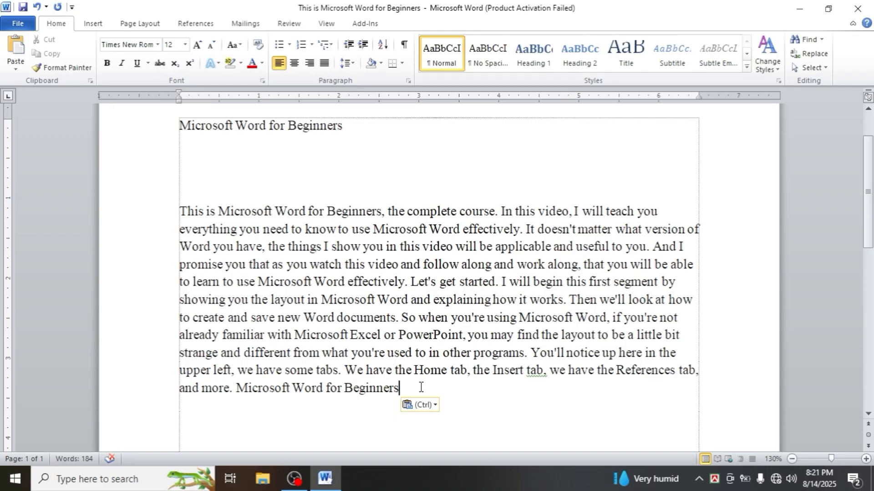
Delete the heading text pasted at the end of the paragraph and undo the heading's bold formatting
drag(411, 388, 235, 389)
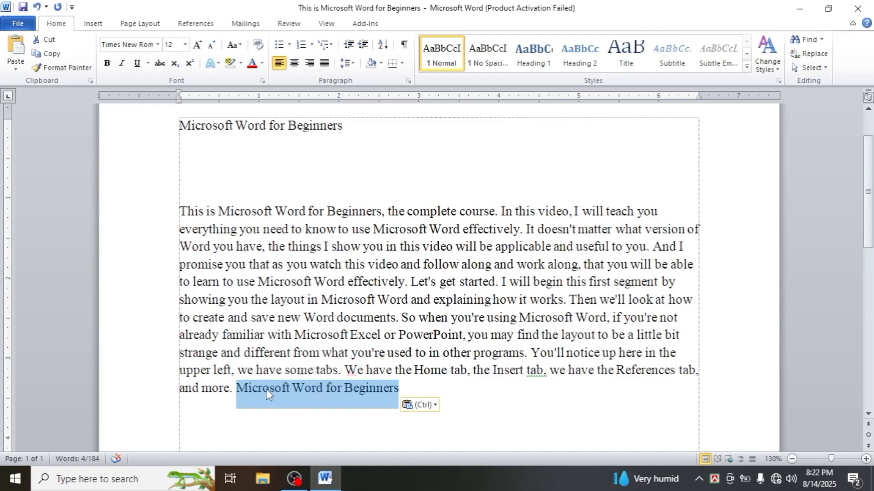
key(Delete)
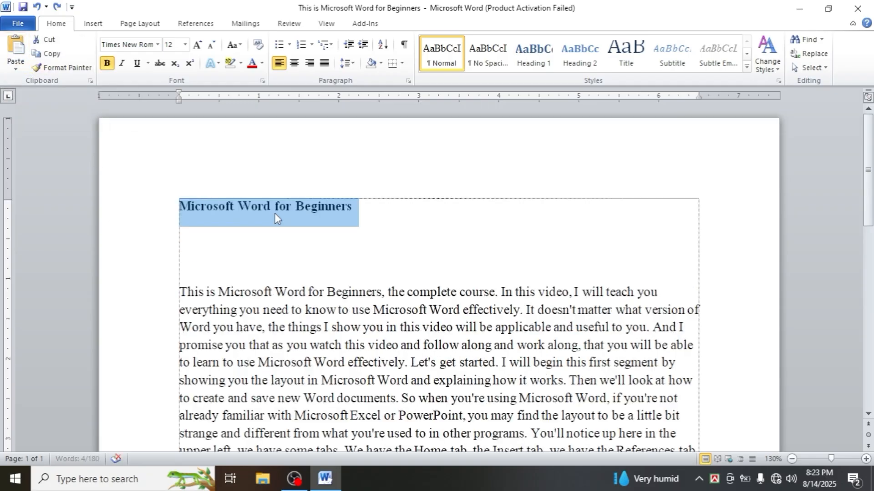
click(280, 240)
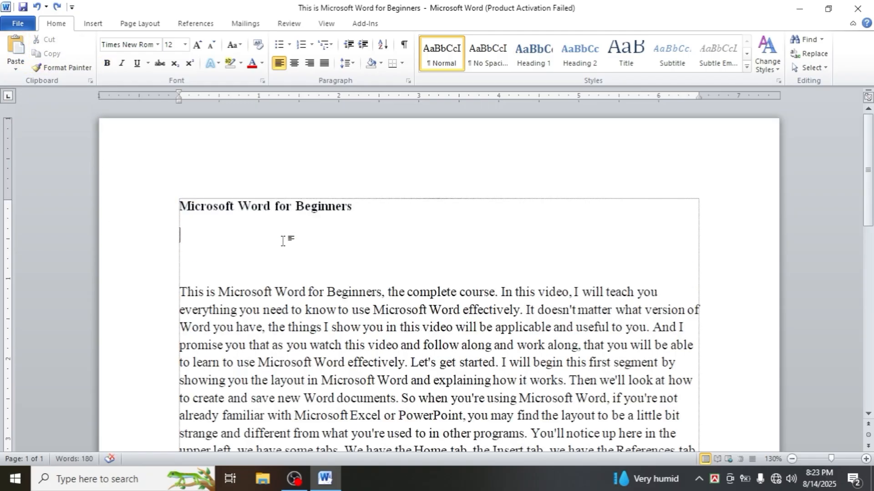
key(ctrl+z)
click(292, 228)
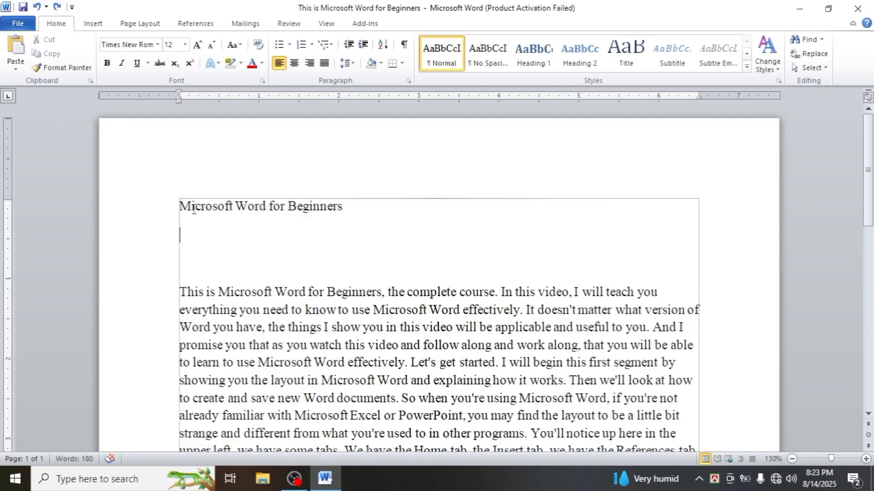
Make the heading "Microsoft Word for Beginners" bold and set its font size to 22
drag(179, 206, 352, 203)
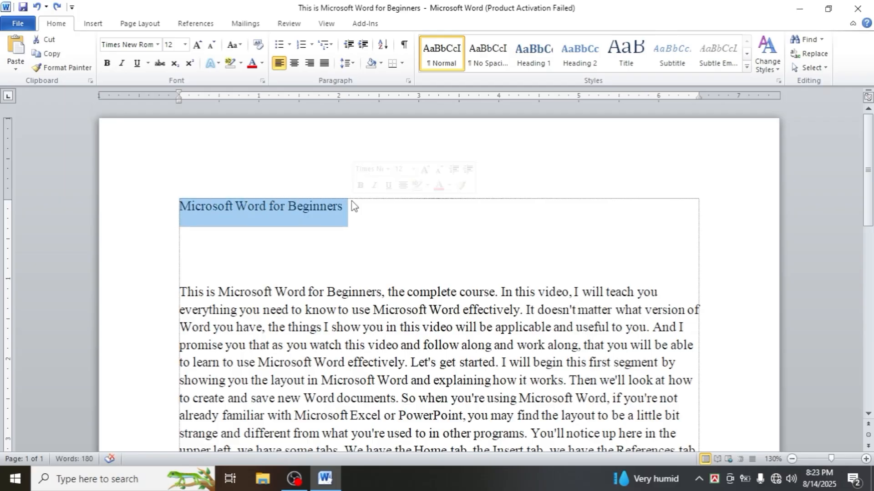
click(108, 65)
click(185, 44)
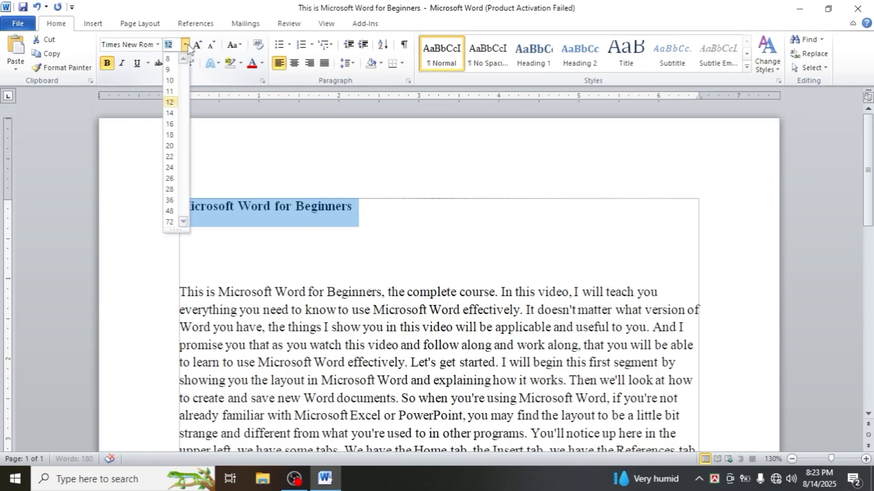
click(170, 157)
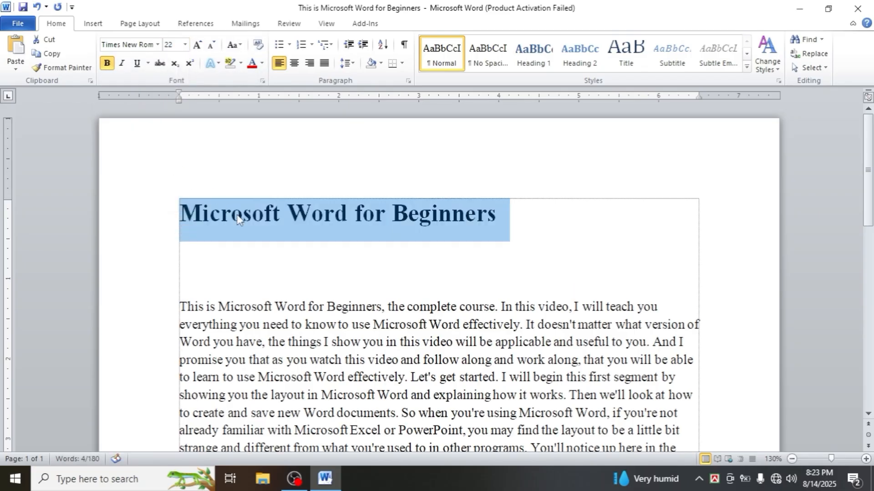
click(202, 220)
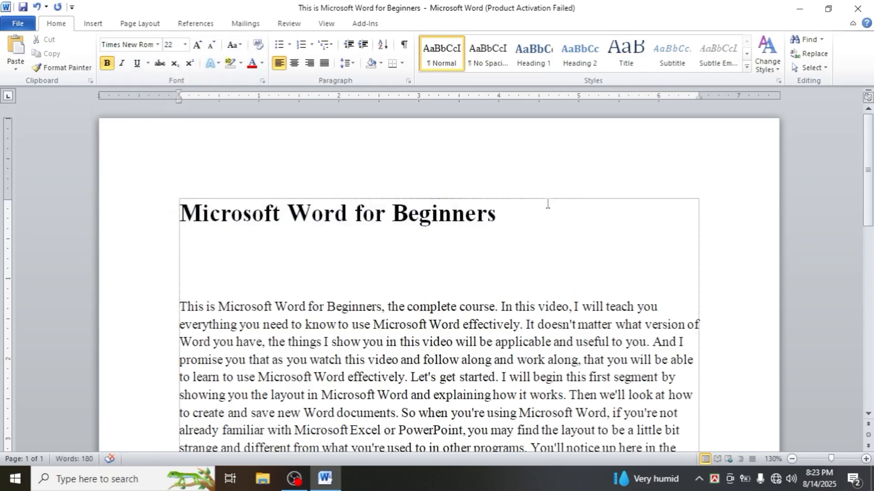
Change the font color of the heading "Microsoft Word for Beginners" to the standard green
drag(182, 217, 532, 208)
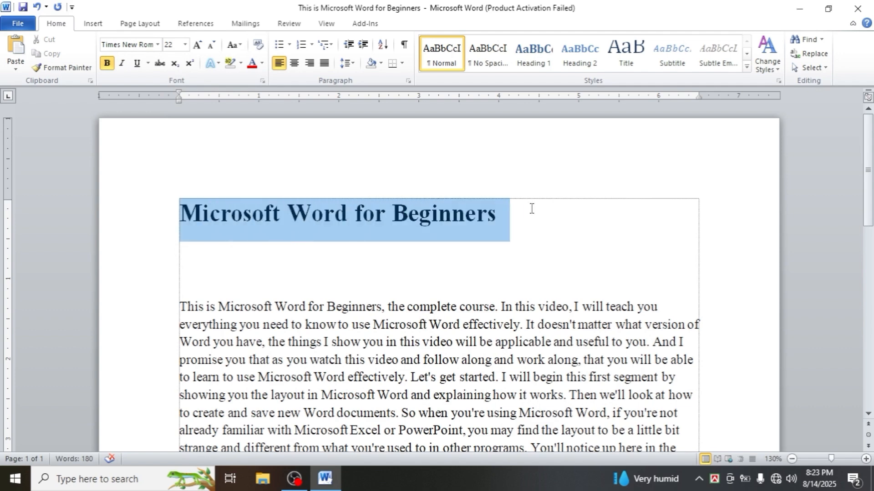
click(262, 64)
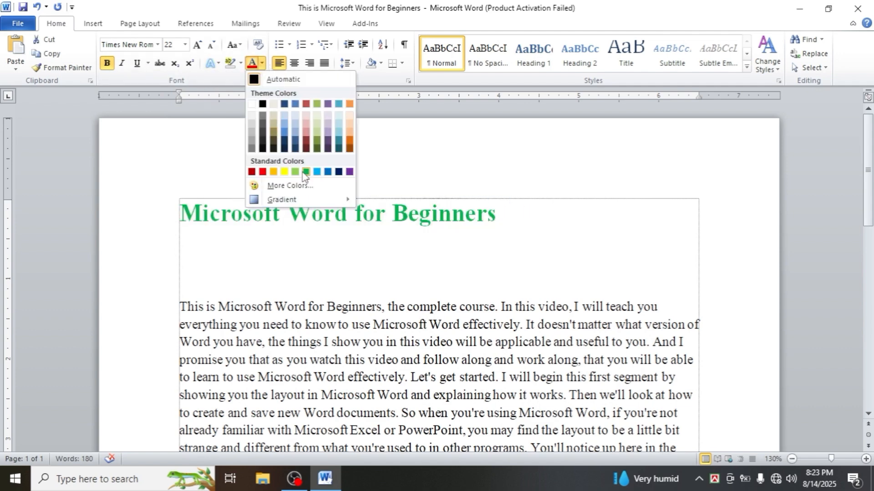
click(277, 142)
click(382, 247)
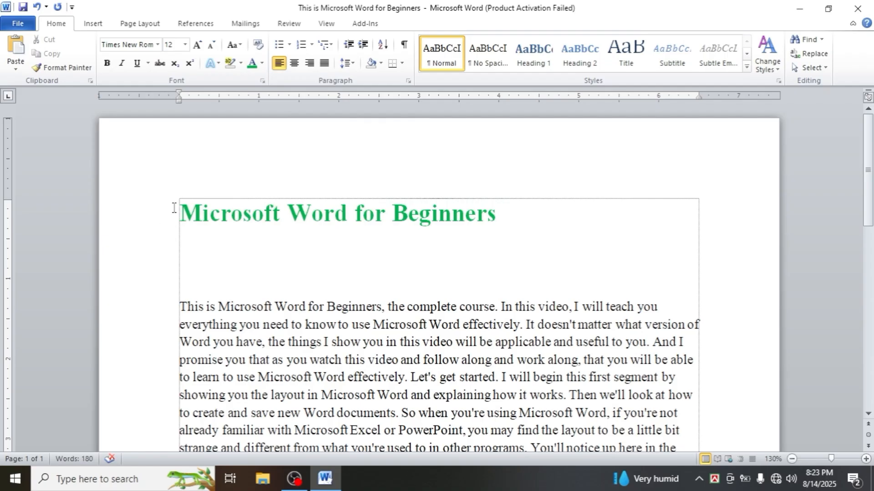
Use Format Painter to apply the heading's formatting to "This is Microsoft Word for Beginners, the complete course" in the paragraph
scroll(211, 282, down, 1)
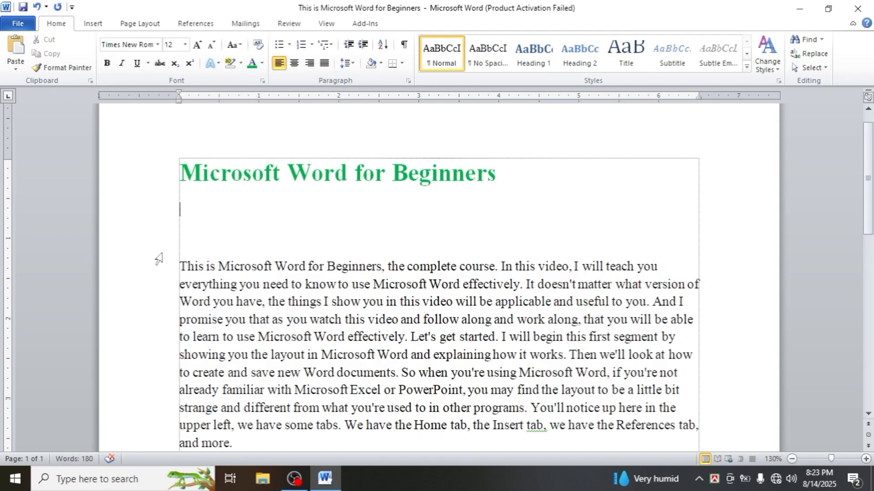
click(157, 176)
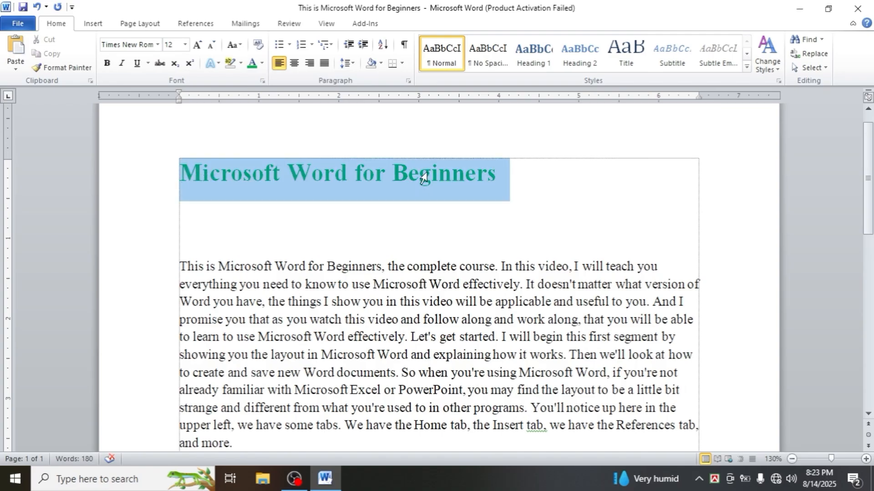
click(67, 69)
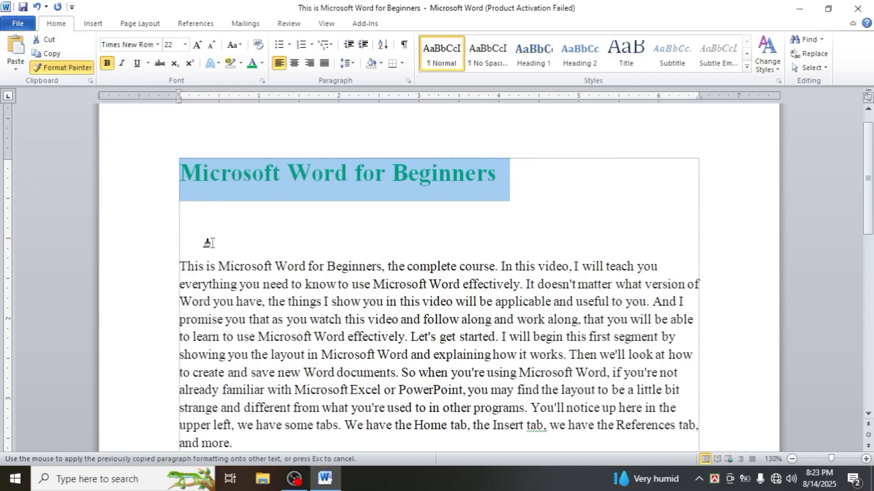
scroll(208, 243, down, 1)
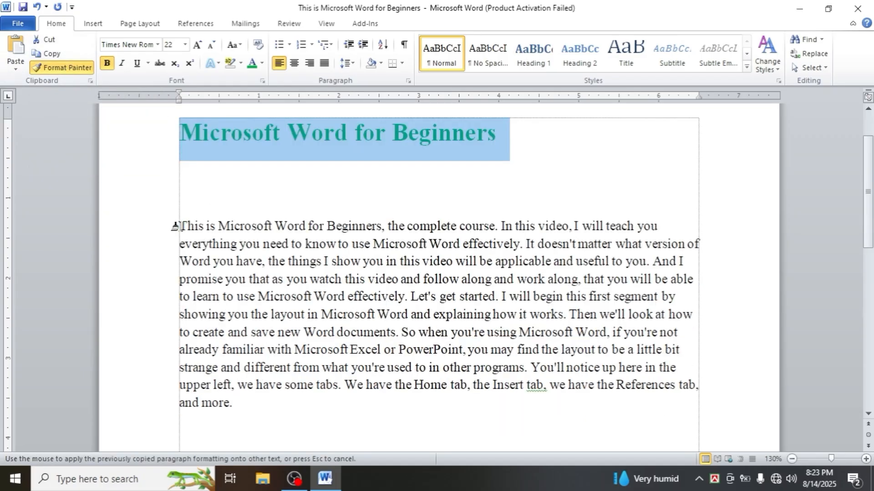
drag(177, 226, 473, 227)
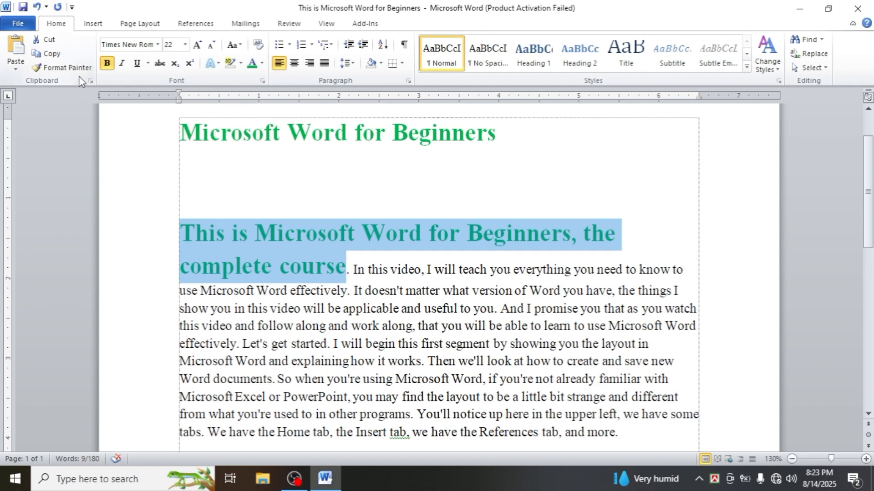
click(293, 194)
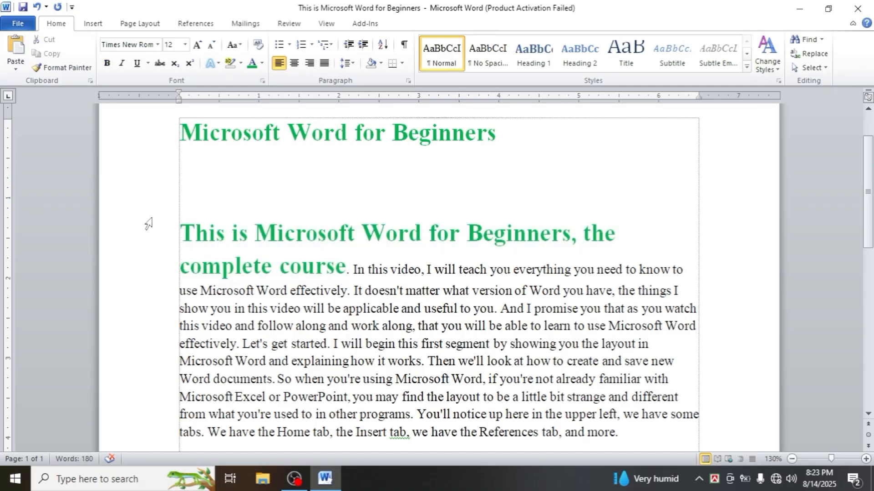
Undo the Format Painter formatting on the paragraph's opening sentence and the heading's green color, font size and bold
drag(179, 233, 309, 261)
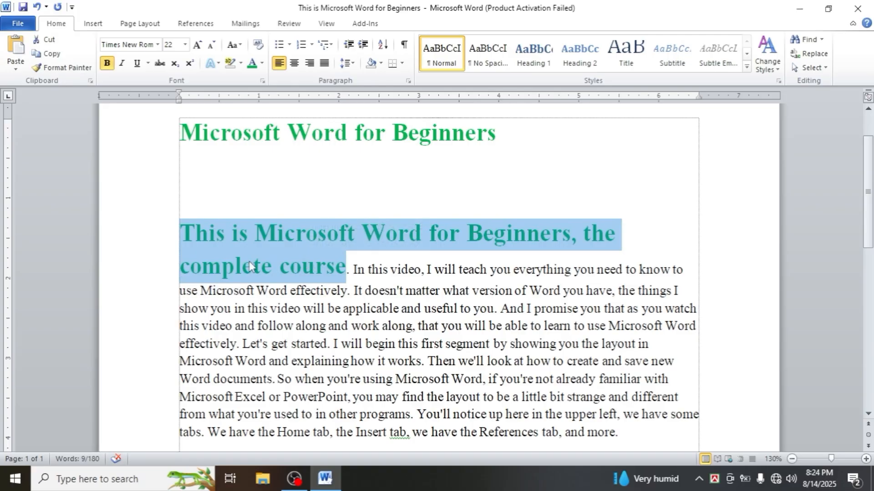
click(230, 238)
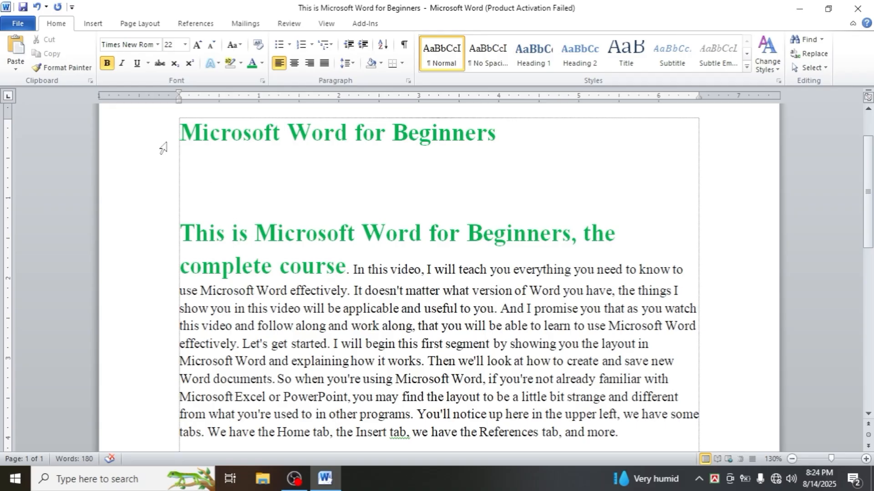
click(37, 8)
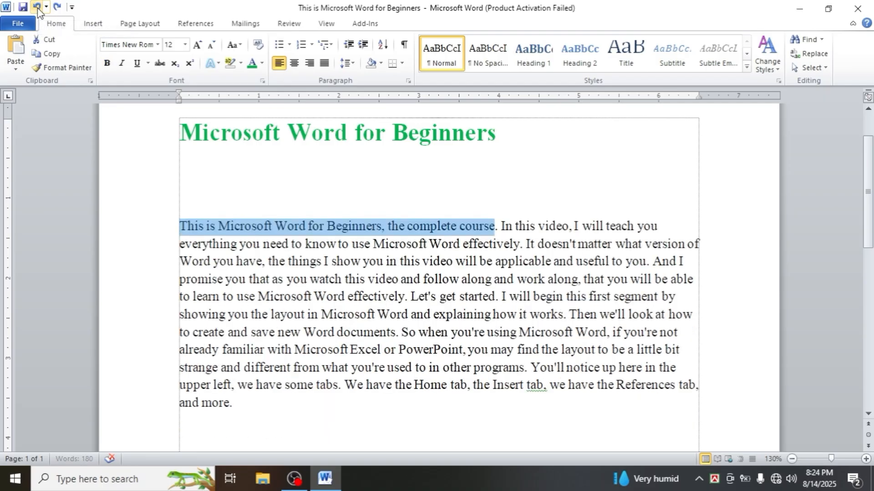
click(38, 8)
click(38, 7)
click(37, 7)
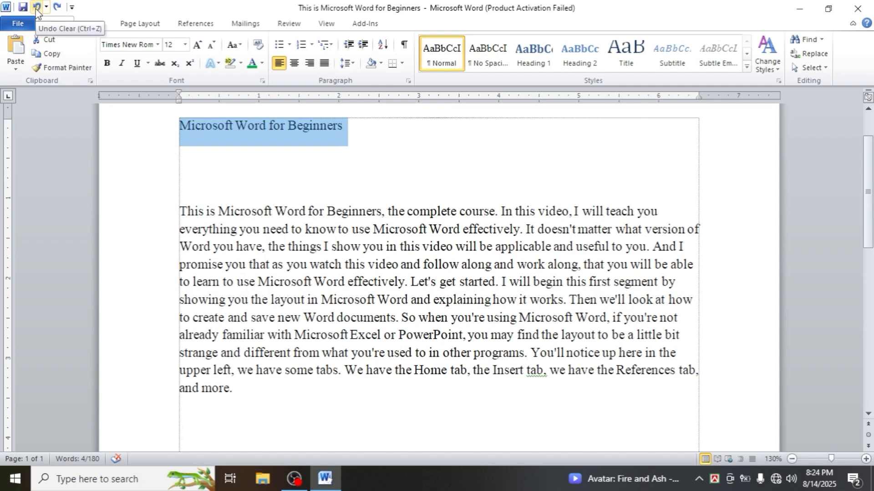
Redo the heading's bold, size and color changes plus the Format Painter formatting, and save the document
click(58, 8)
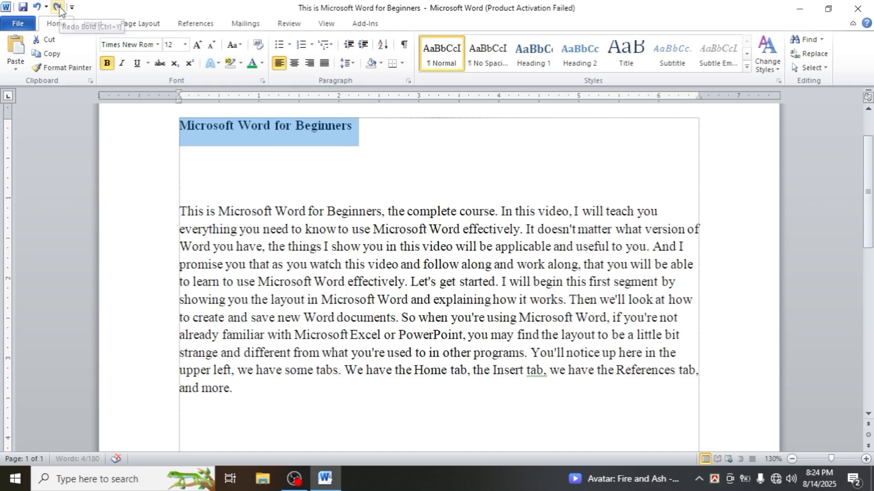
click(59, 8)
click(58, 8)
click(58, 8)
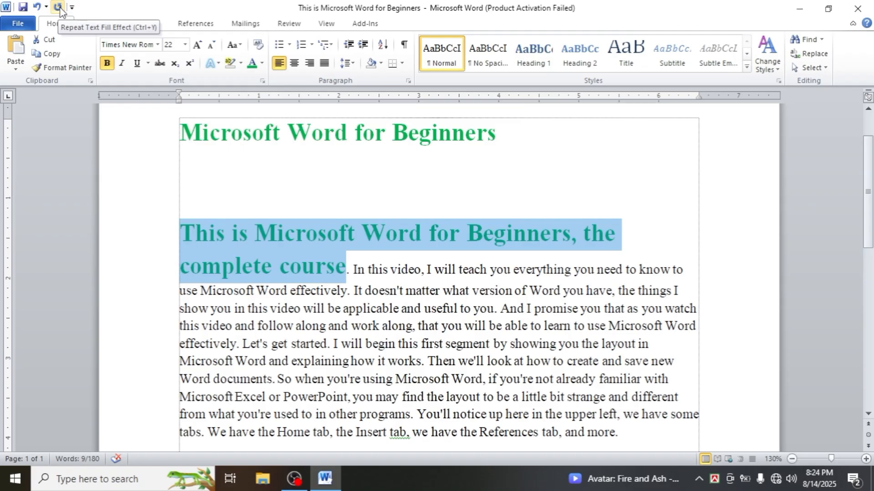
click(23, 8)
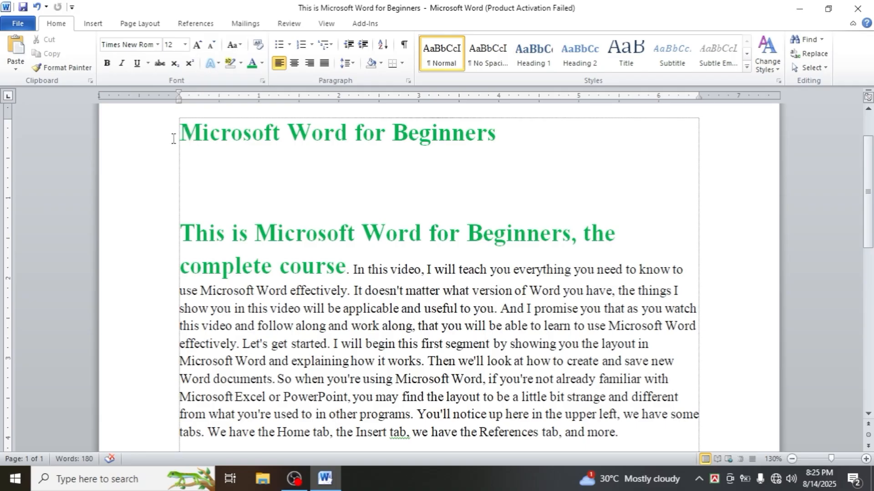
click(158, 45)
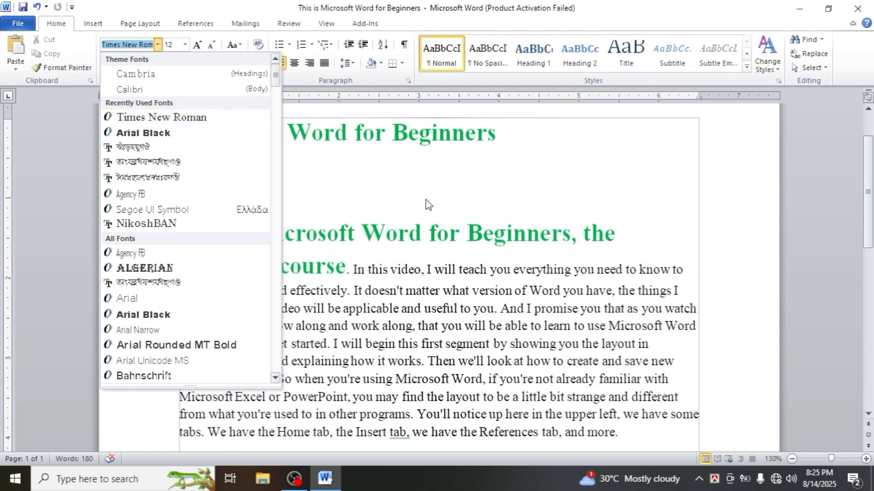
click(158, 166)
drag(165, 132, 542, 437)
click(542, 438)
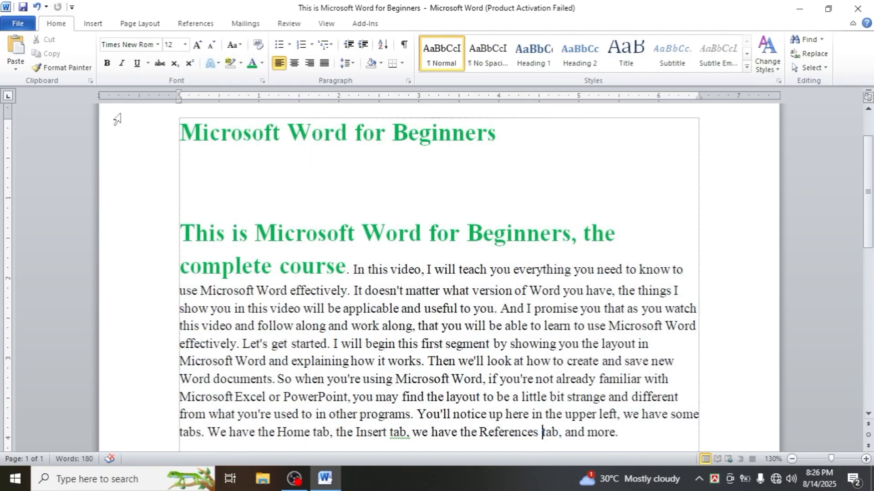
Select the heading and the whole paragraph and change their font to Arial Black
drag(140, 136, 414, 400)
click(158, 45)
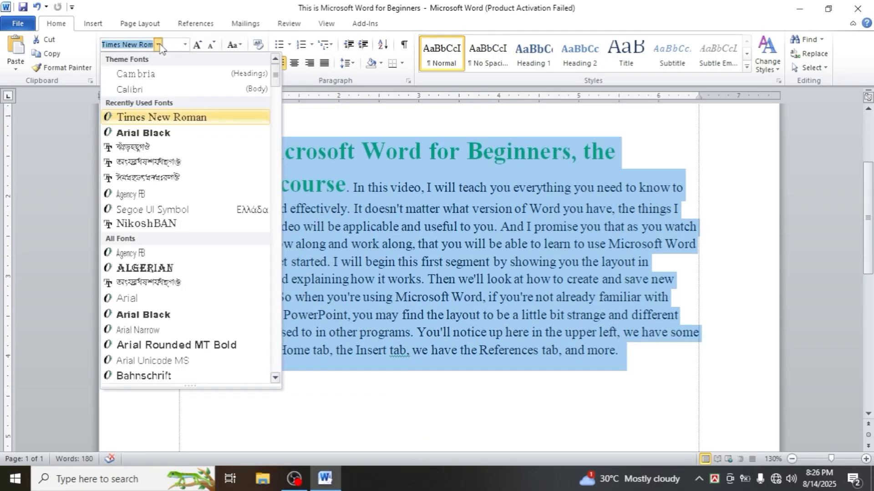
click(160, 133)
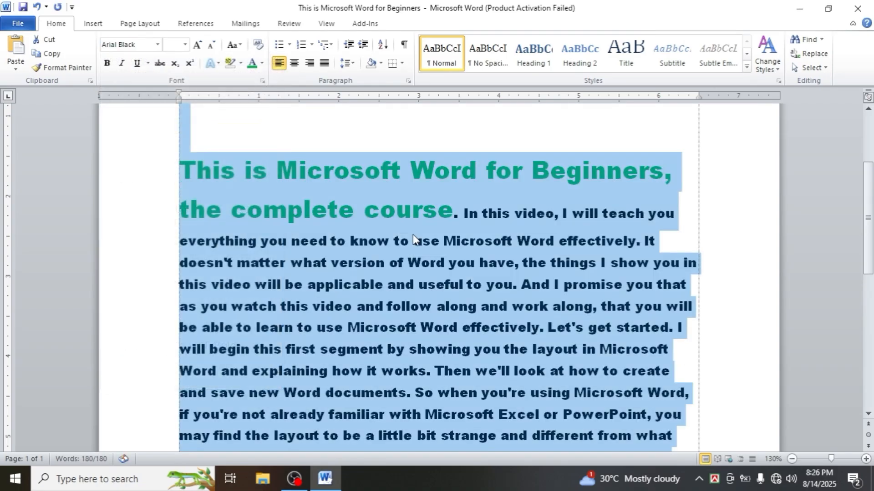
scroll(429, 211, up, 2)
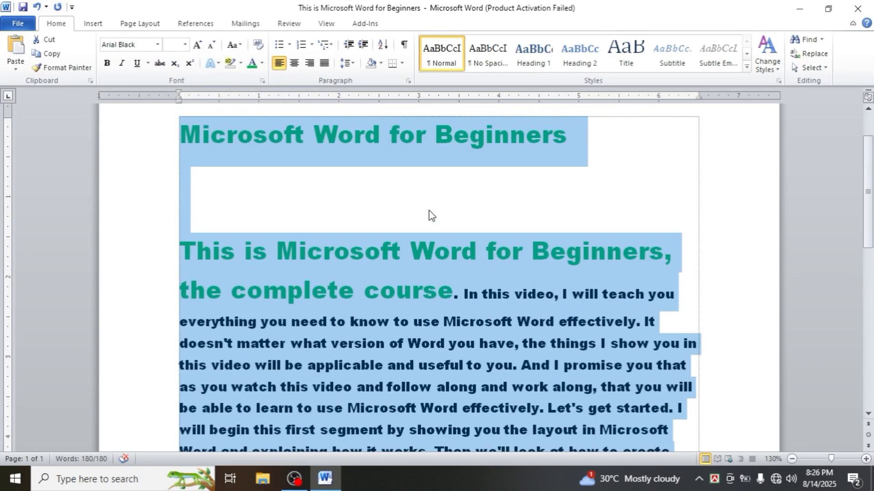
Change the font of all the document's text to Brush Script MT
click(159, 45)
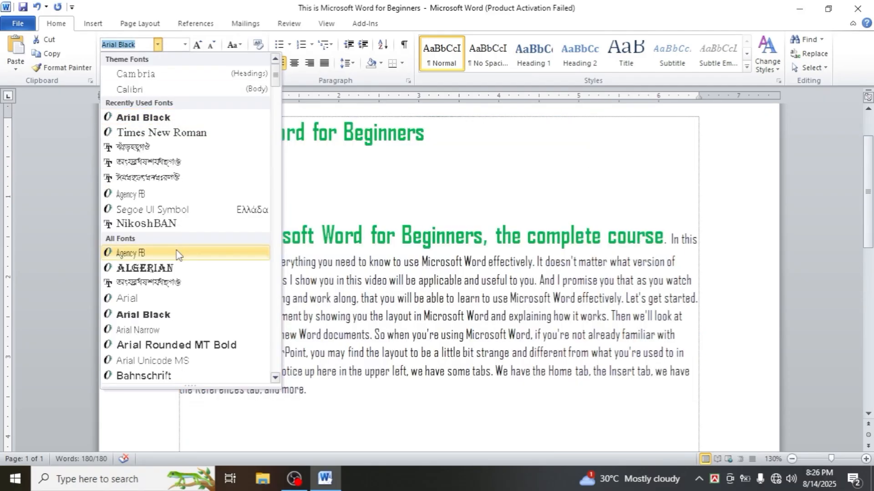
scroll(177, 255, down, 4)
scroll(177, 258, down, 4)
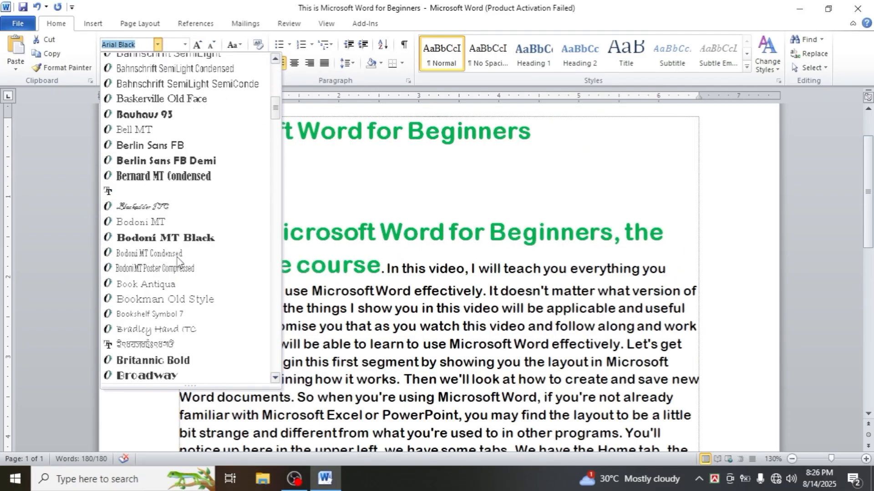
scroll(177, 258, down, 3)
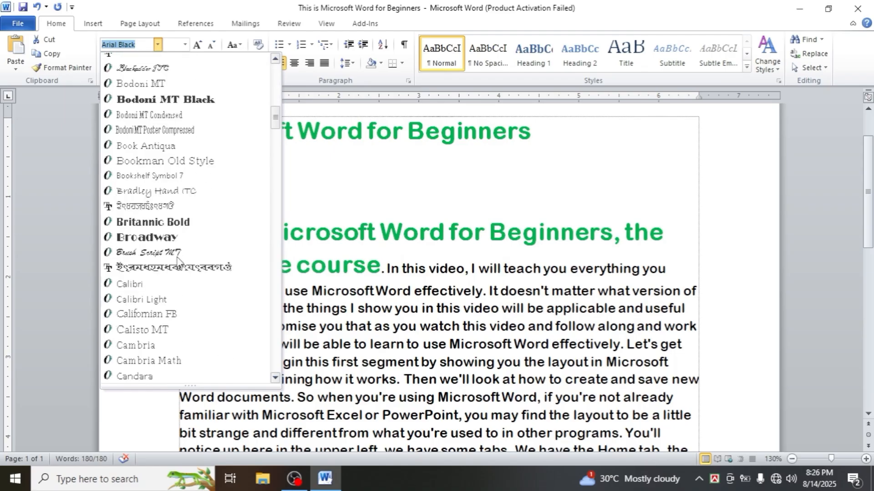
click(155, 258)
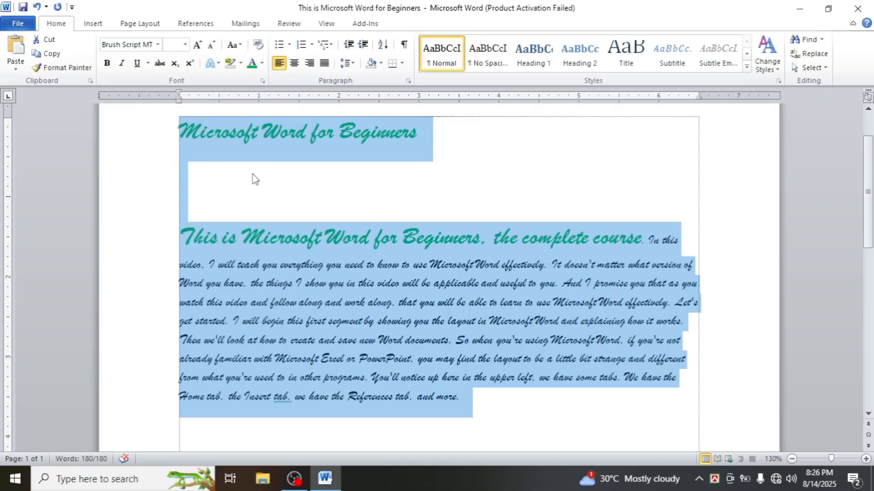
click(267, 168)
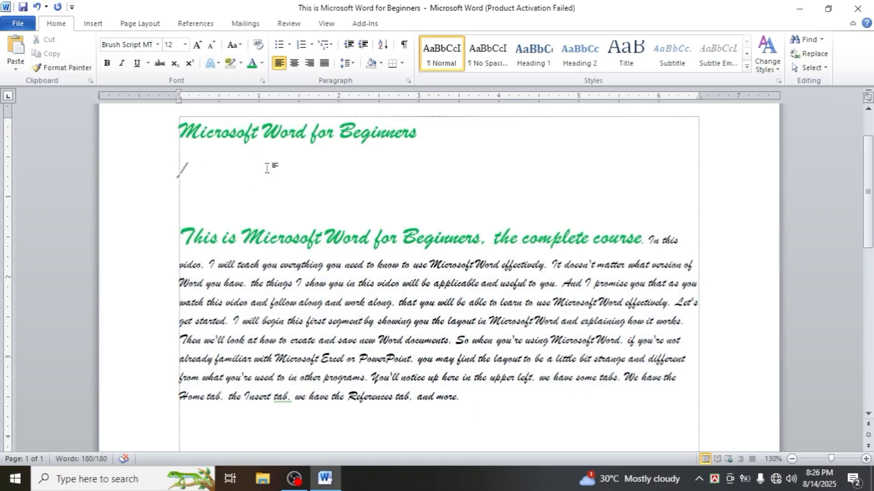
Set the font of the heading and the whole paragraph to Times New Roman
drag(162, 130, 459, 405)
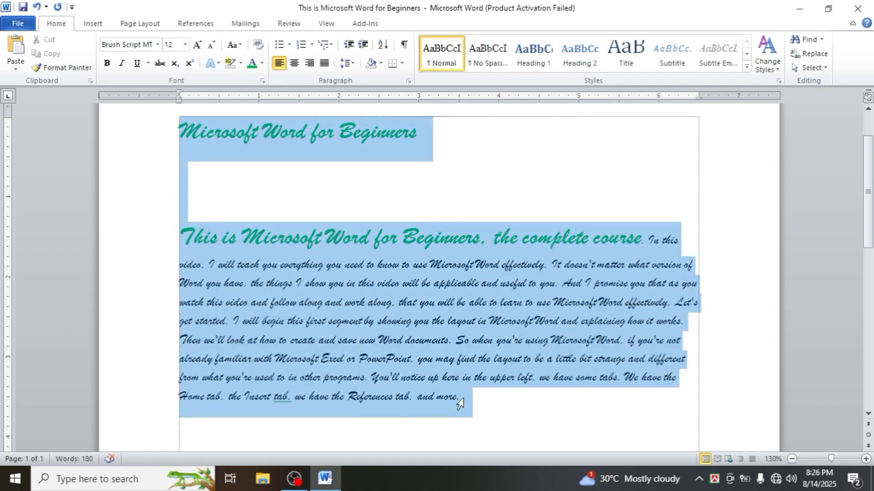
click(157, 44)
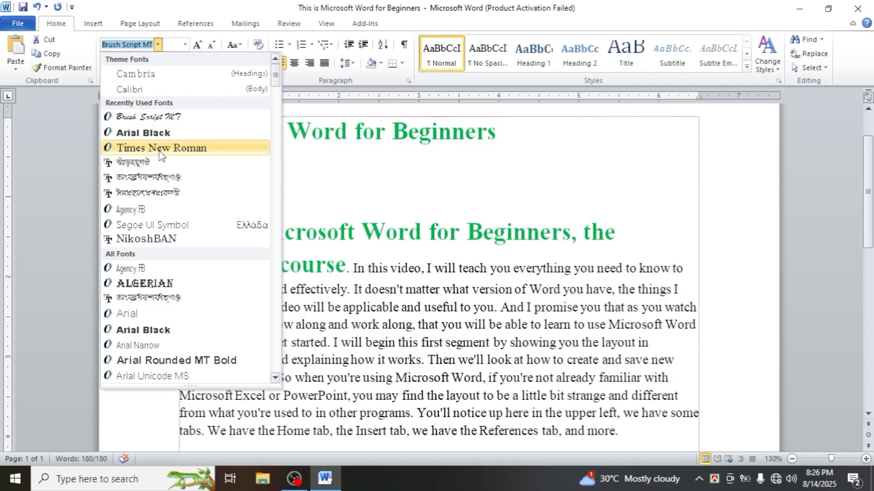
click(159, 151)
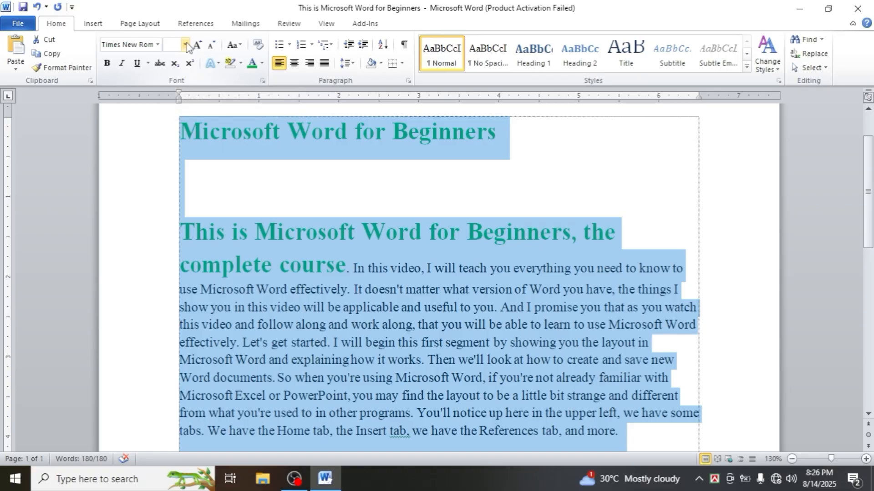
click(254, 143)
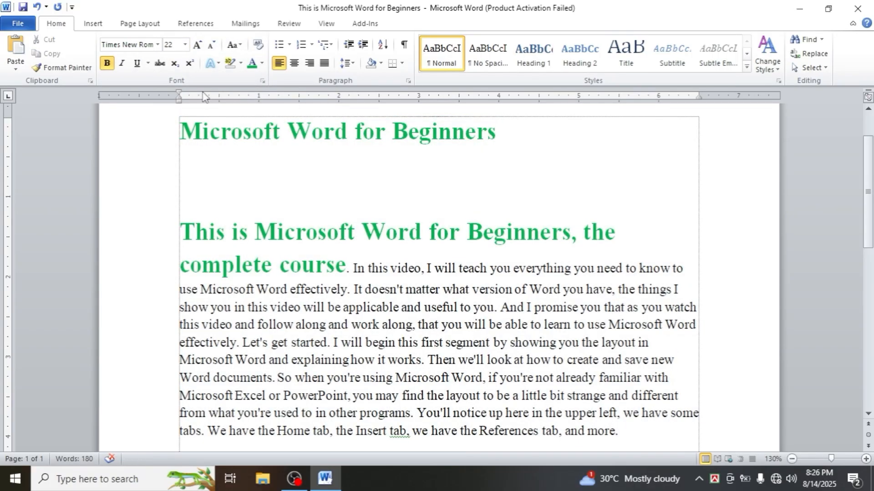
click(413, 273)
drag(159, 123, 221, 324)
drag(236, 360, 291, 430)
click(287, 431)
drag(635, 437, 150, 232)
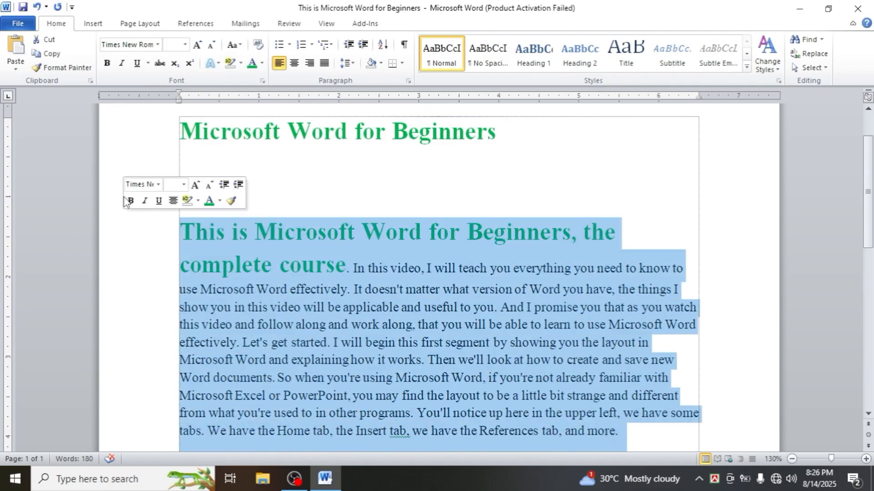
click(125, 136)
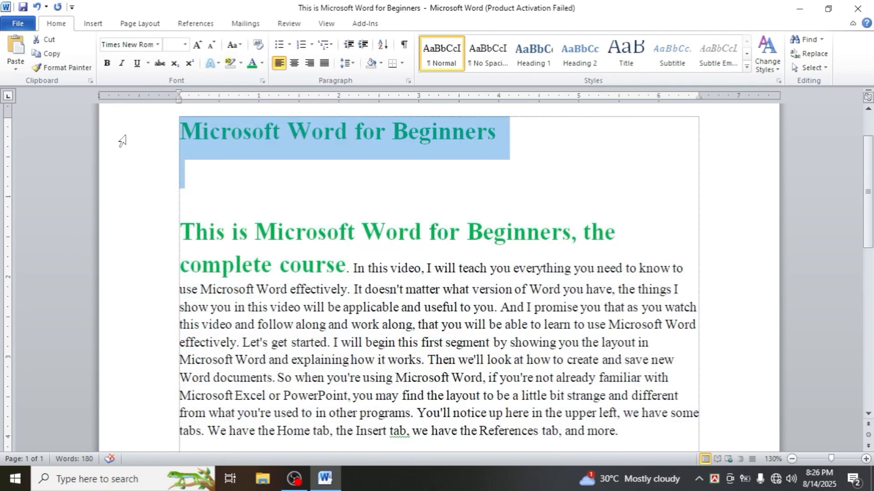
click(182, 133)
double_click(186, 132)
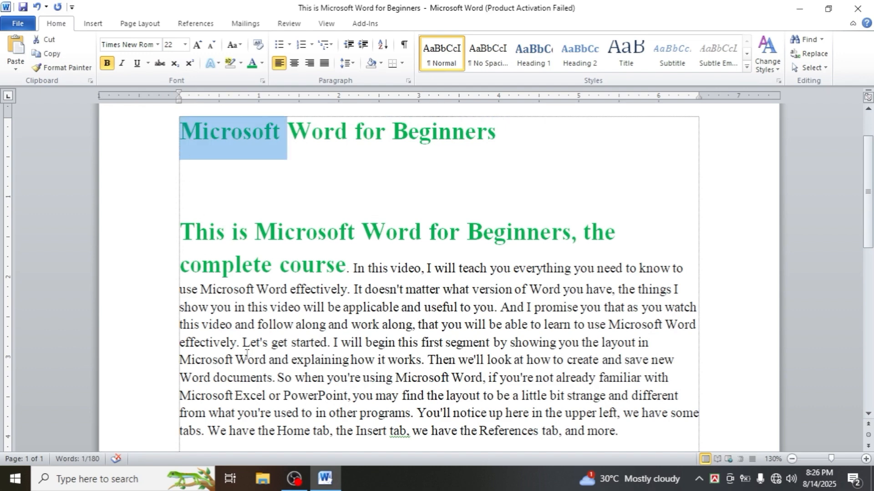
double_click(262, 394)
click(160, 131)
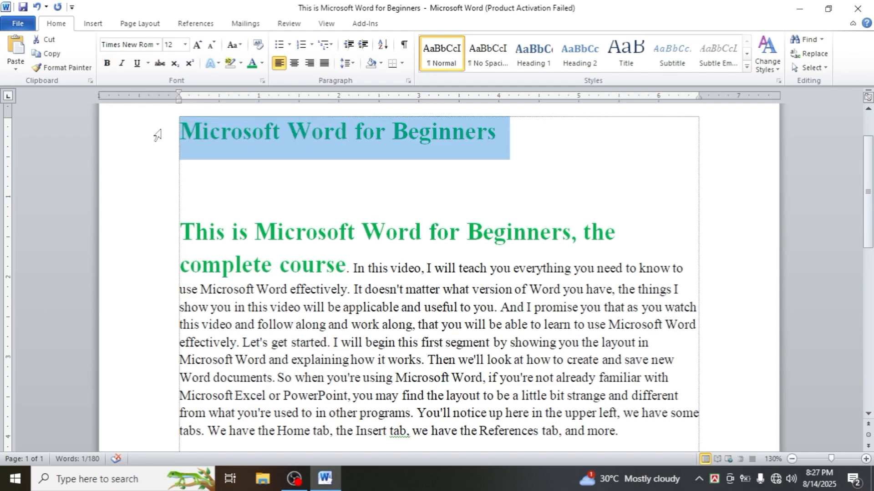
Select all the document's text and try font sizes 20 and 8 on it
drag(181, 232, 145, 132)
click(643, 435)
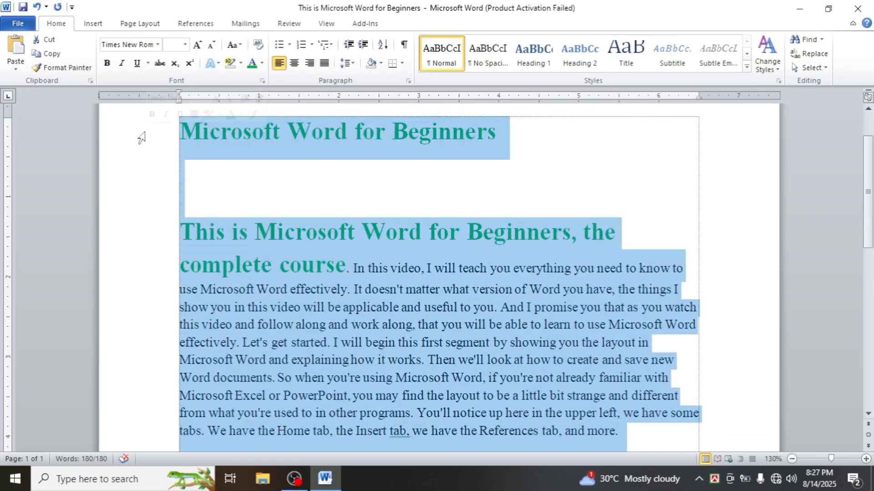
click(184, 44)
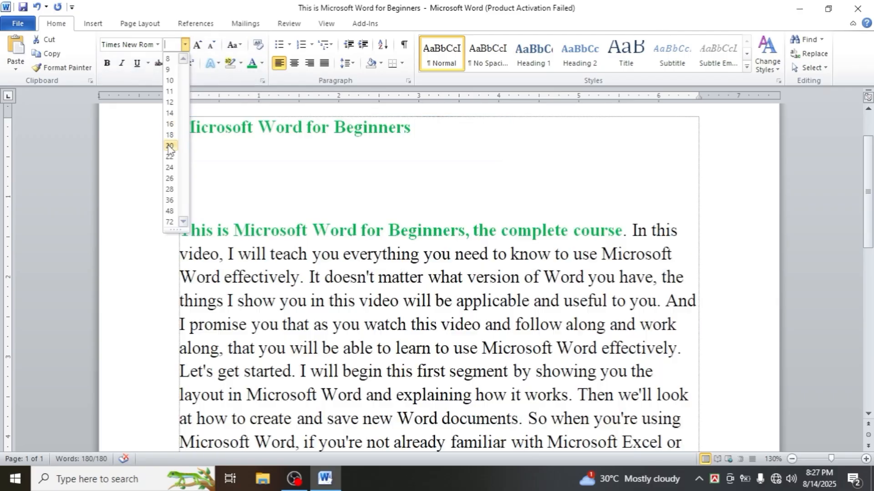
click(169, 146)
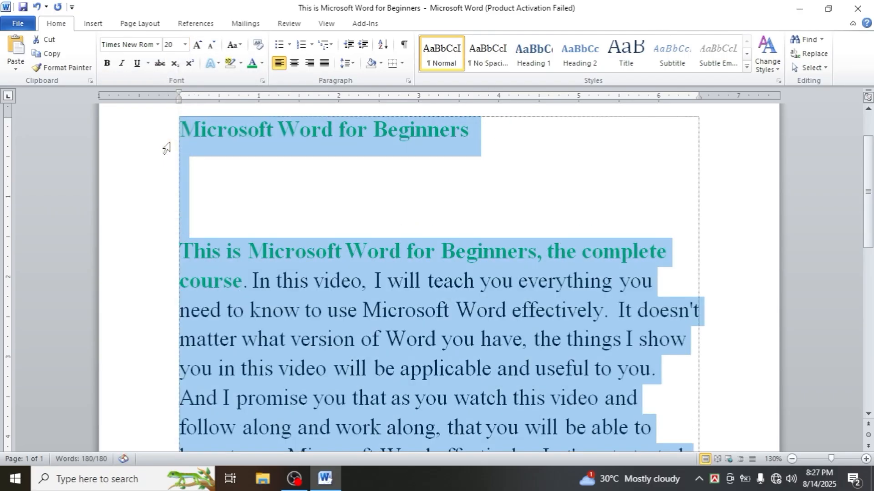
click(185, 44)
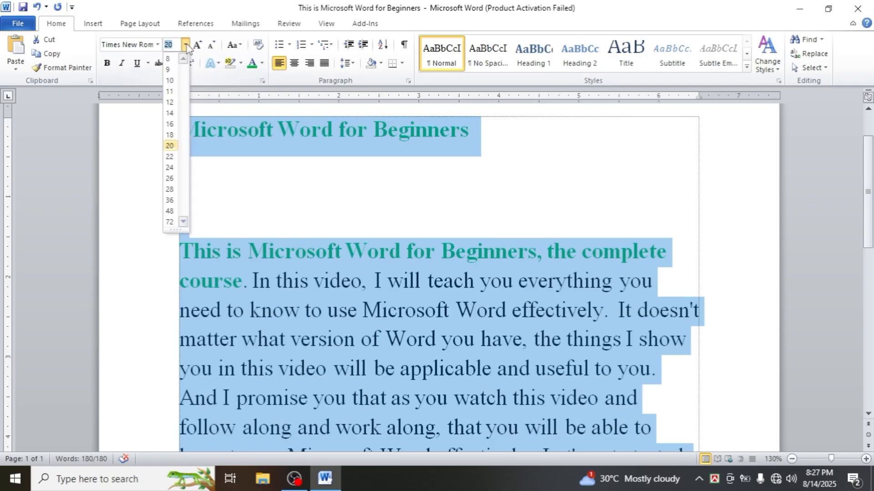
click(172, 60)
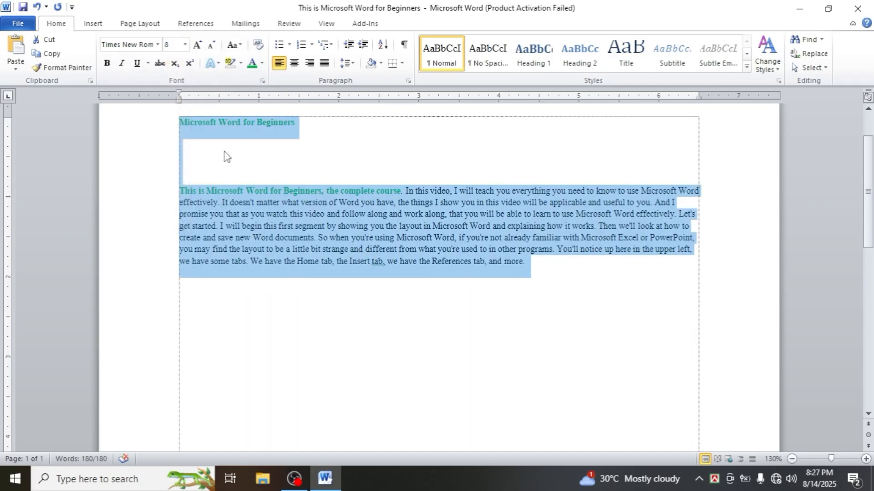
Set the font size of the heading and the whole paragraph to 12
click(185, 44)
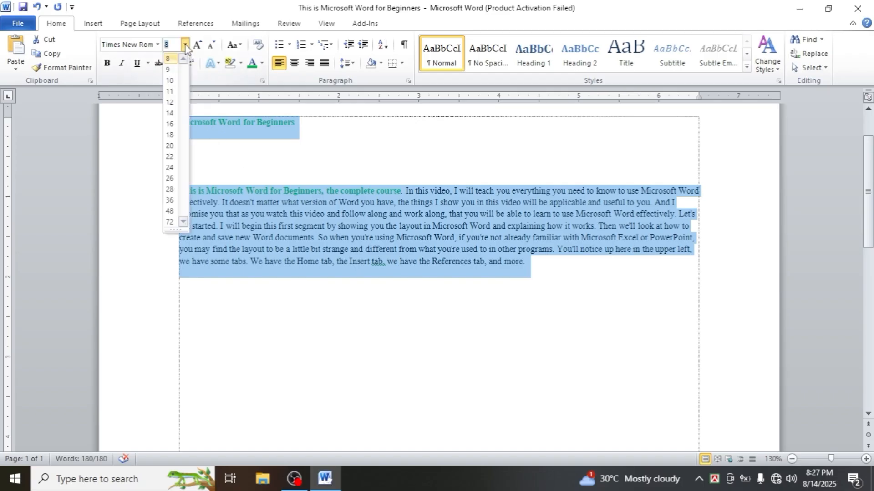
click(176, 103)
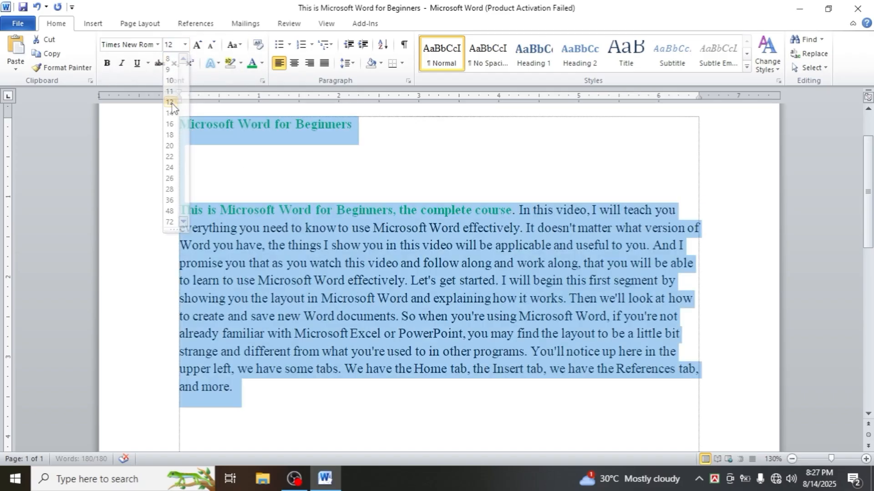
click(299, 182)
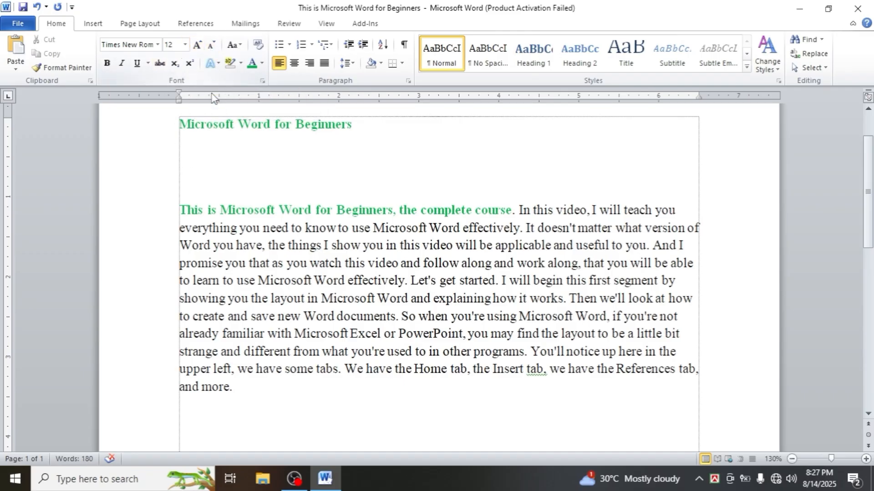
Enlarge the heading "Microsoft Word for Beginners" to font size 26 with Grow Font
click(166, 130)
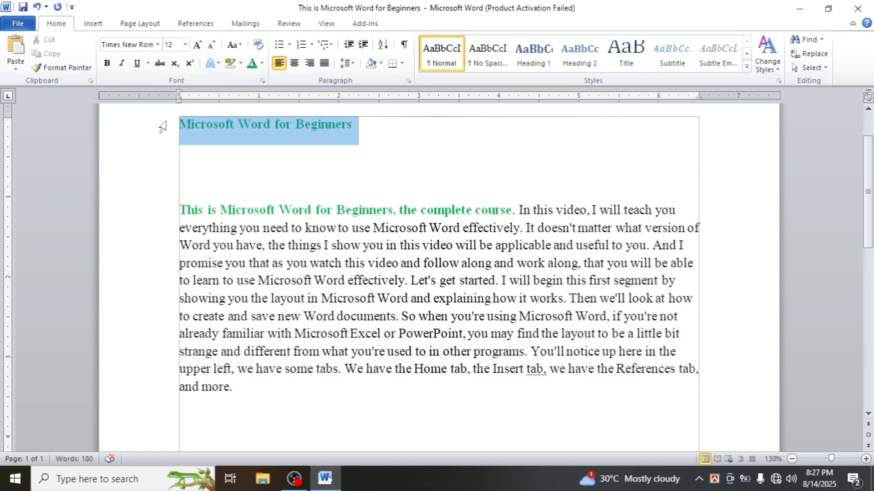
click(198, 45)
click(197, 45)
click(198, 45)
click(198, 46)
click(197, 45)
click(197, 45)
click(197, 45)
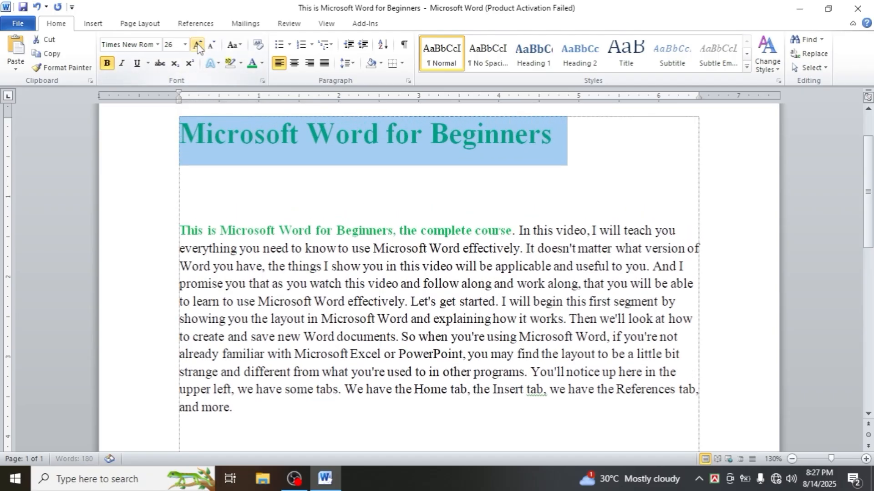
Reduce the selected heading "Microsoft Word for Beginners" to font size 5 with Shrink Font
click(211, 46)
click(211, 46)
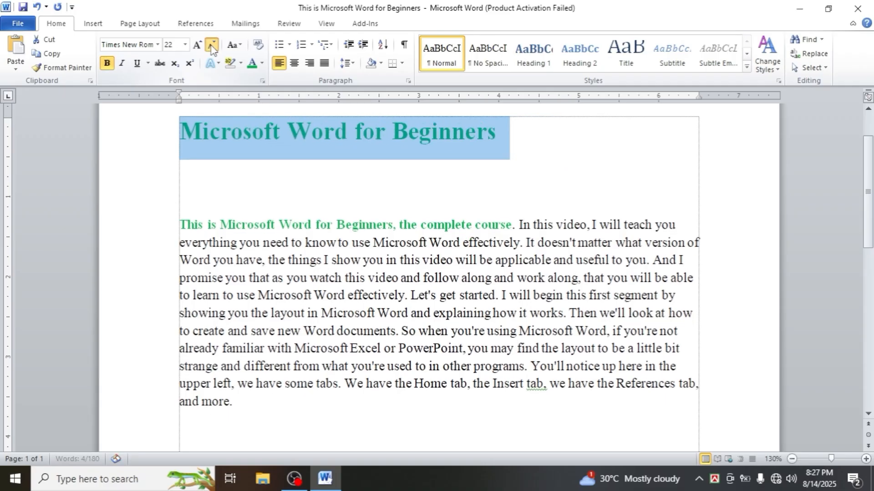
click(211, 45)
click(211, 45)
click(212, 46)
click(211, 45)
click(211, 45)
click(211, 45)
click(211, 46)
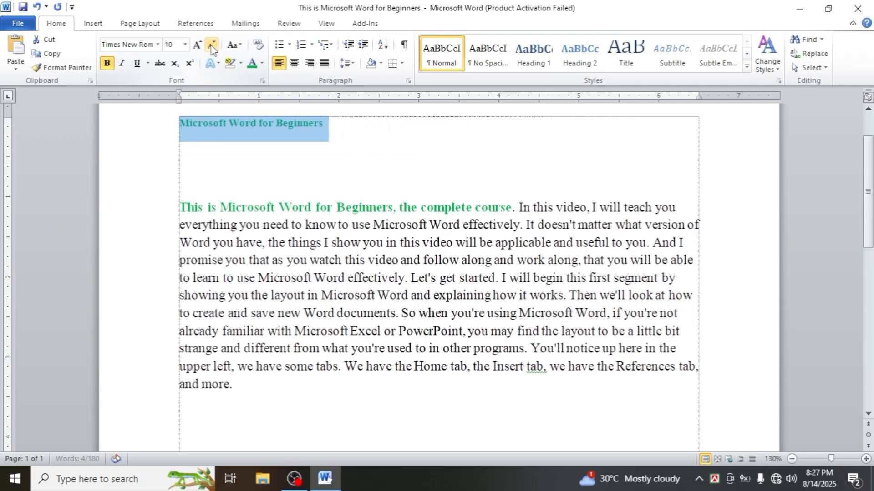
click(211, 46)
click(211, 45)
click(212, 46)
click(211, 45)
click(212, 45)
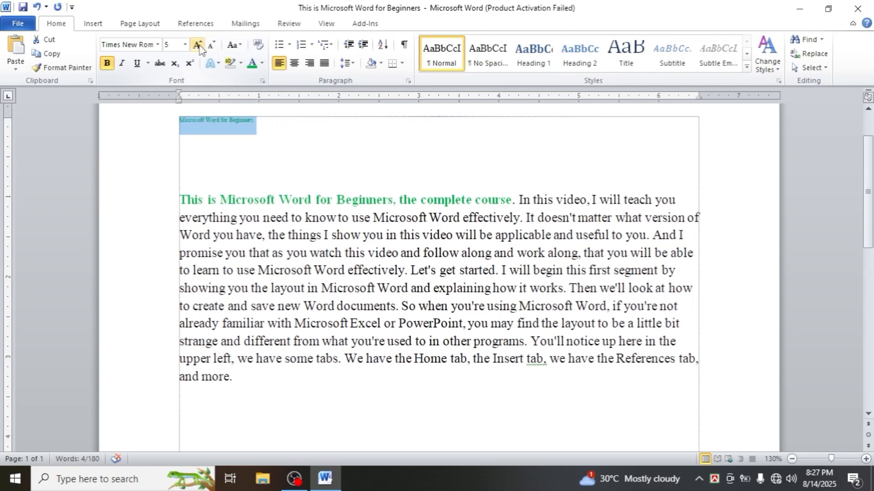
Enlarge the heading "Microsoft Word for Beginners" to font size 16 with Grow Font
click(199, 47)
click(199, 46)
click(199, 47)
click(199, 47)
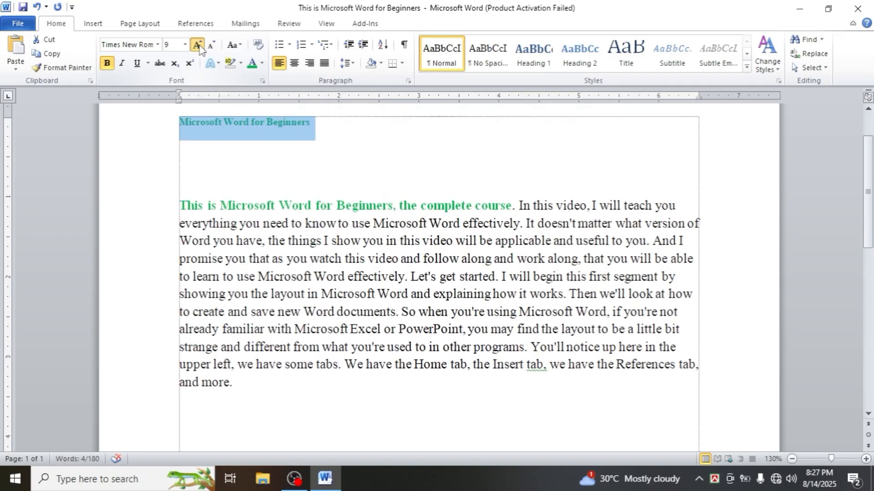
click(199, 47)
click(199, 47)
click(199, 47)
click(199, 47)
click(198, 47)
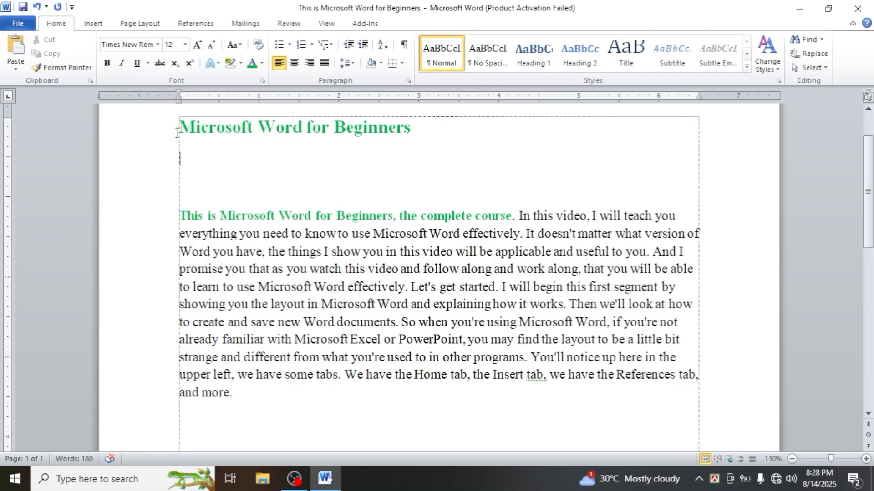
Select the heading "Microsoft Word for Beginners" and try Sentence case and lowercase on it
click(163, 131)
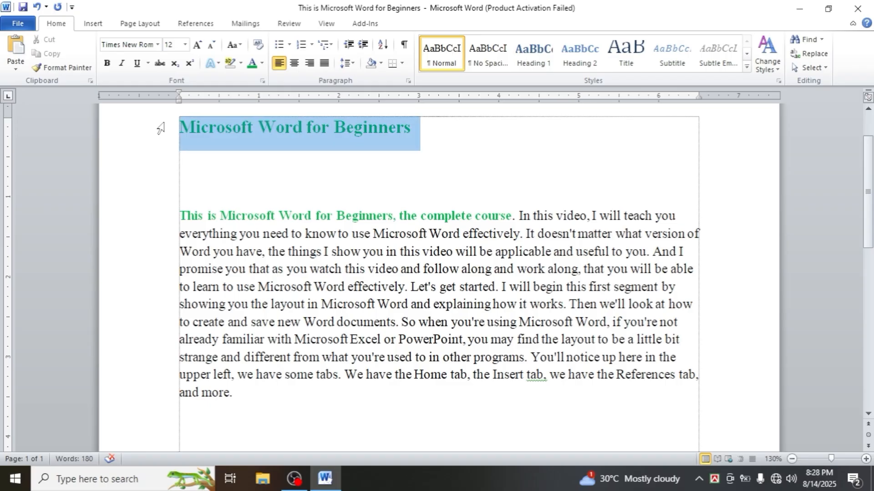
click(237, 45)
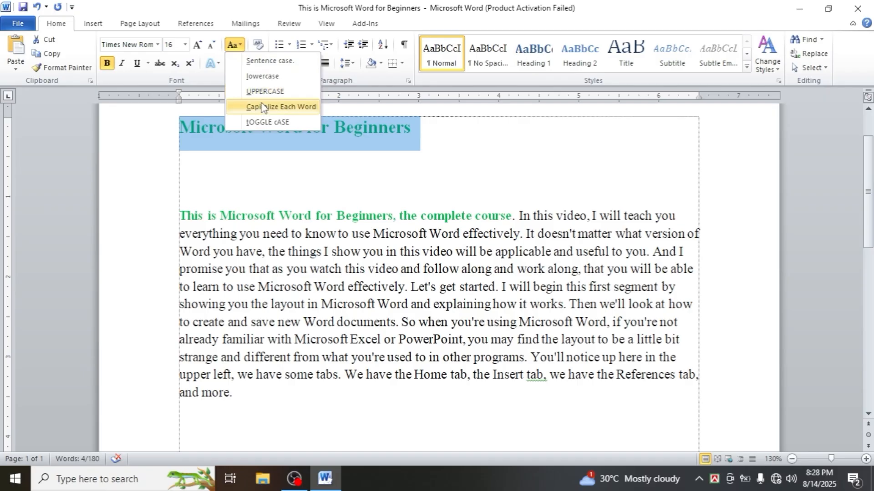
click(264, 63)
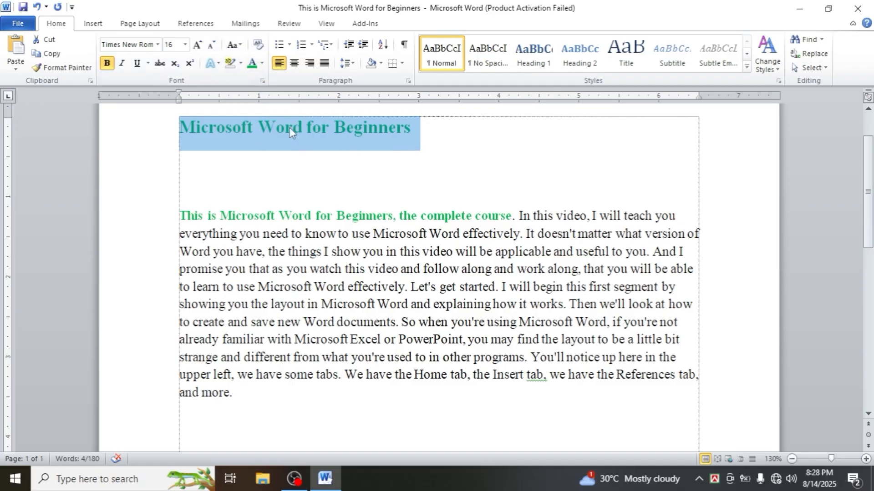
click(233, 45)
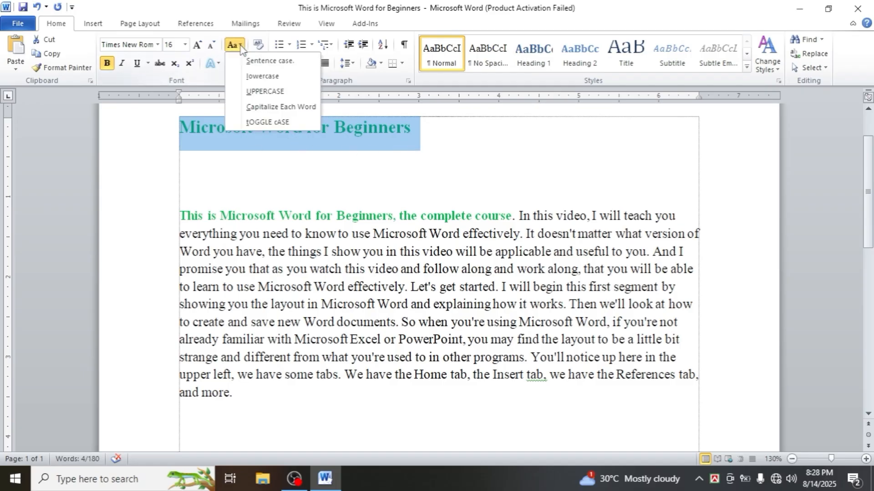
click(246, 78)
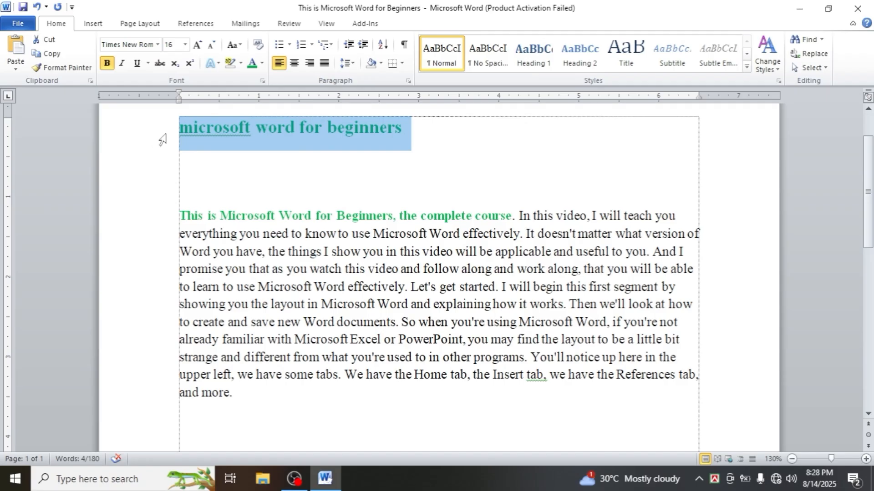
Try the UPPERCASE and Capitalize Each Word options on the selected heading
click(234, 45)
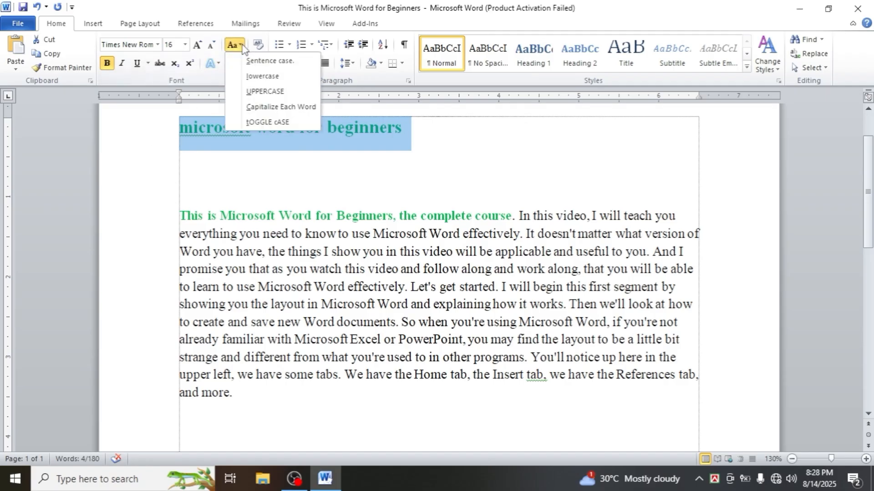
click(250, 91)
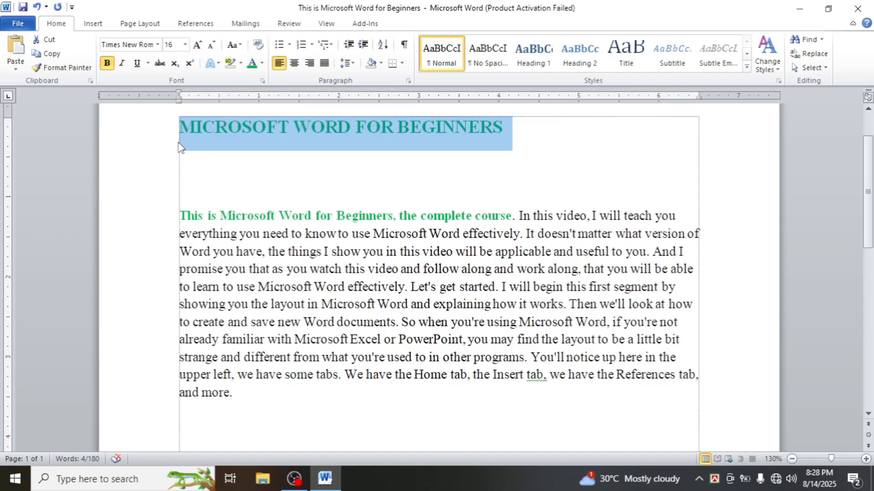
click(242, 45)
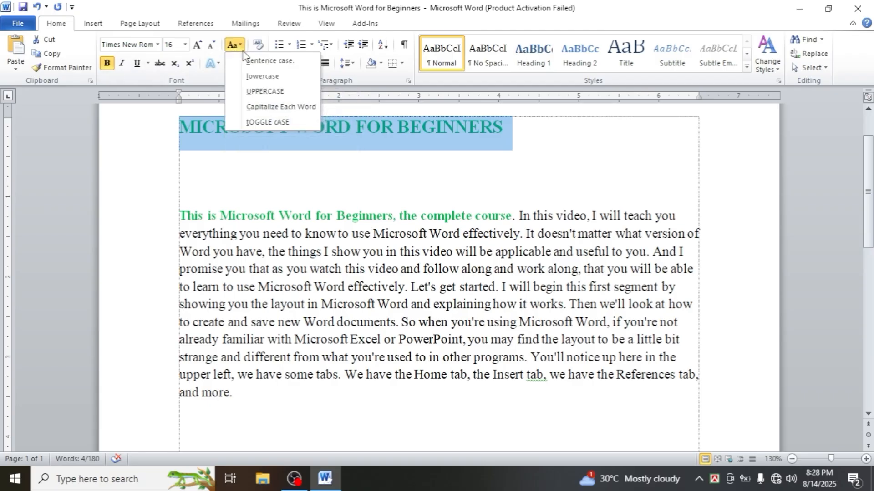
click(245, 108)
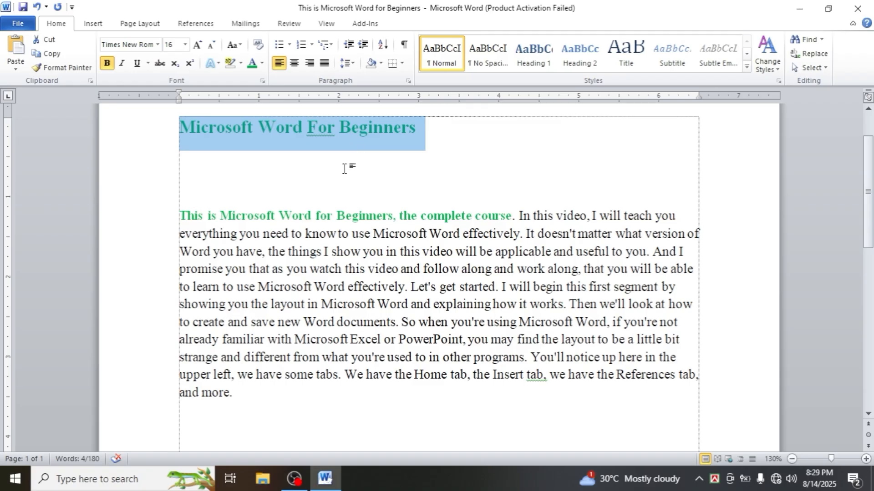
Change the heading to Sentence case and deselect it
click(238, 47)
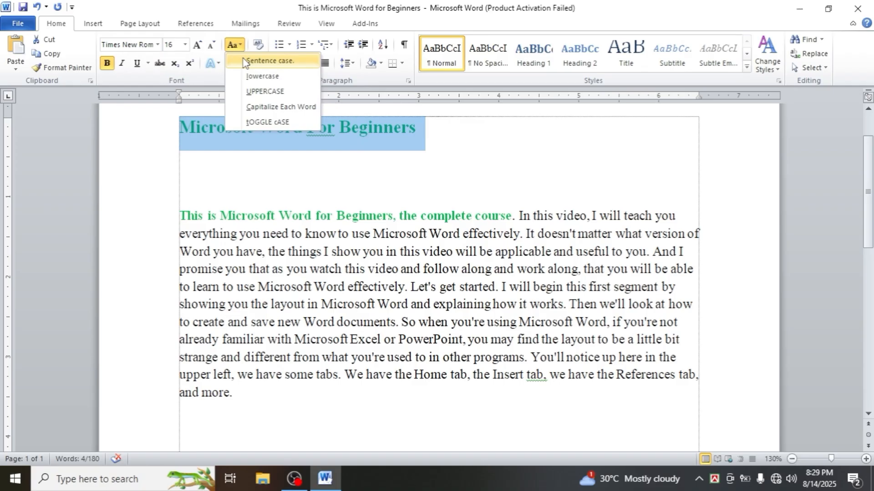
click(243, 60)
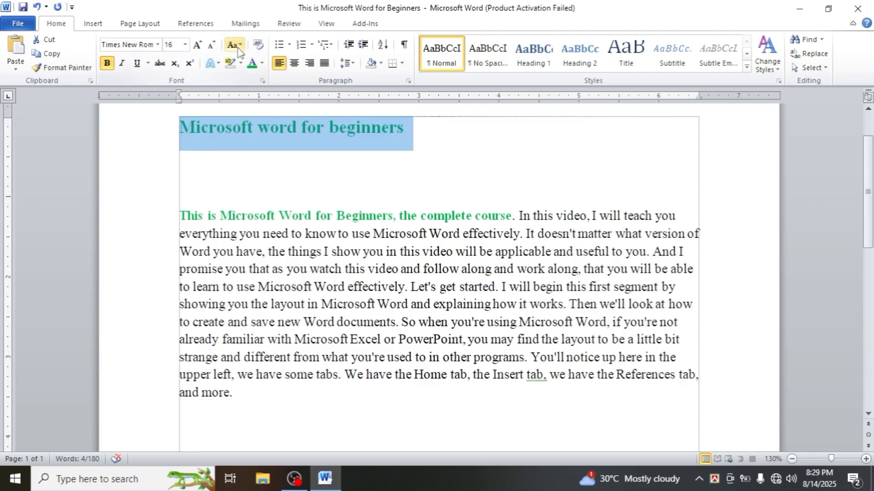
click(246, 189)
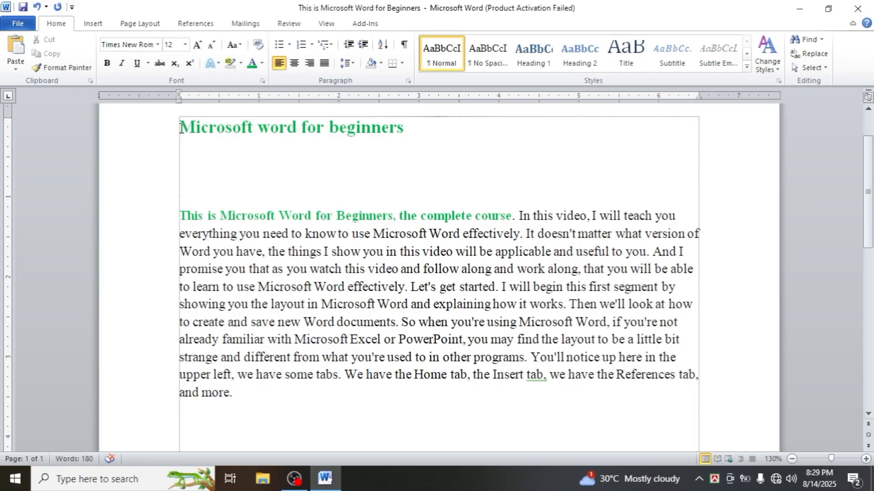
Select the heading "Microsoft word for beginners" and toggle its bold formatting, leaving it off
drag(180, 127, 443, 121)
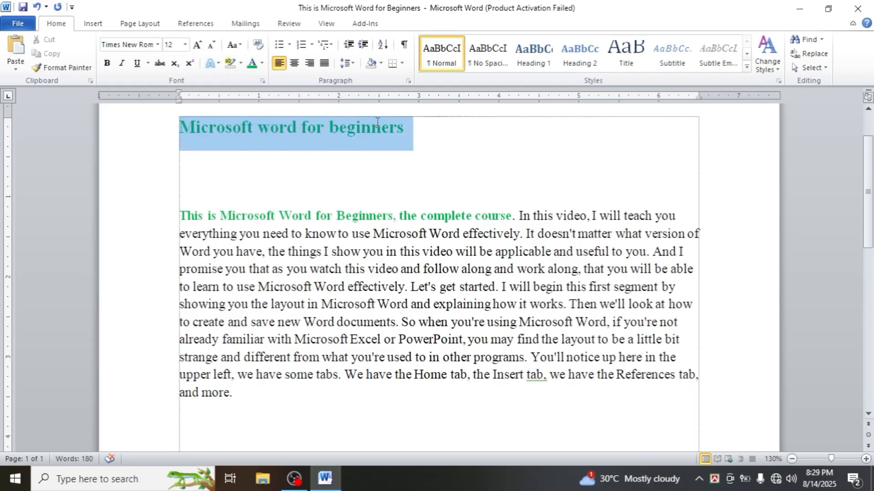
click(108, 64)
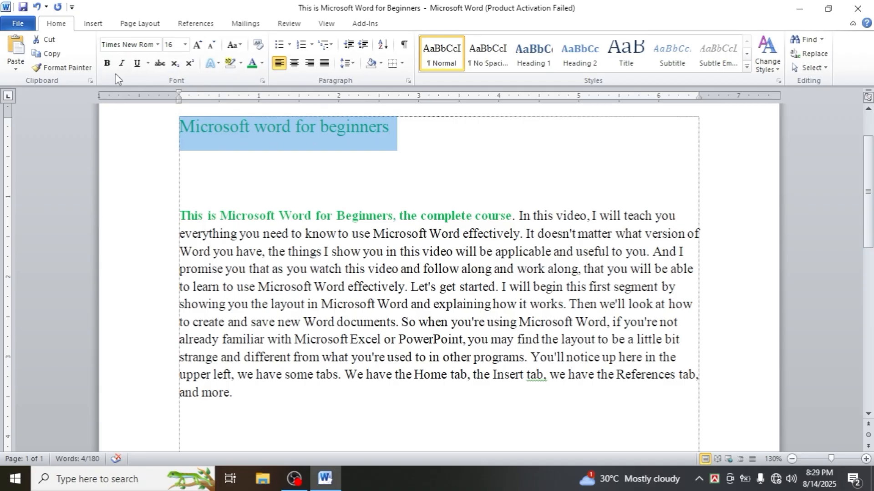
click(108, 64)
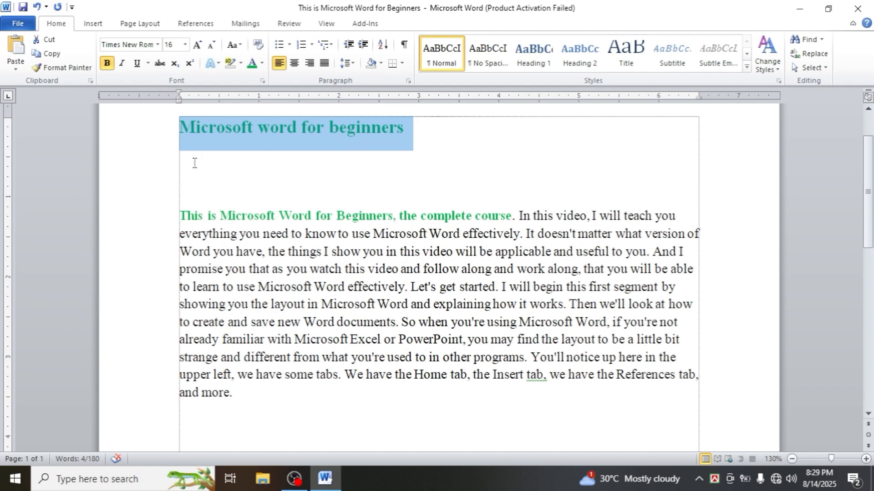
click(108, 64)
click(108, 63)
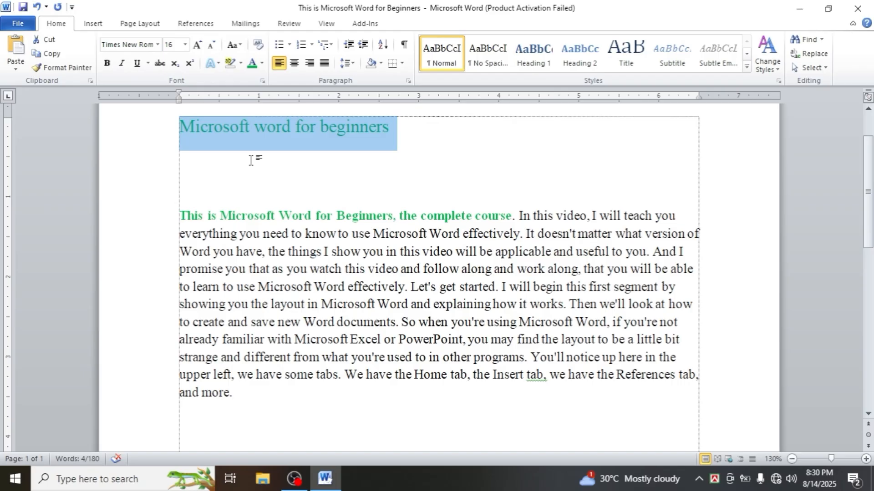
Try italic and a plain underline on the heading one after the other, removing each again
click(121, 64)
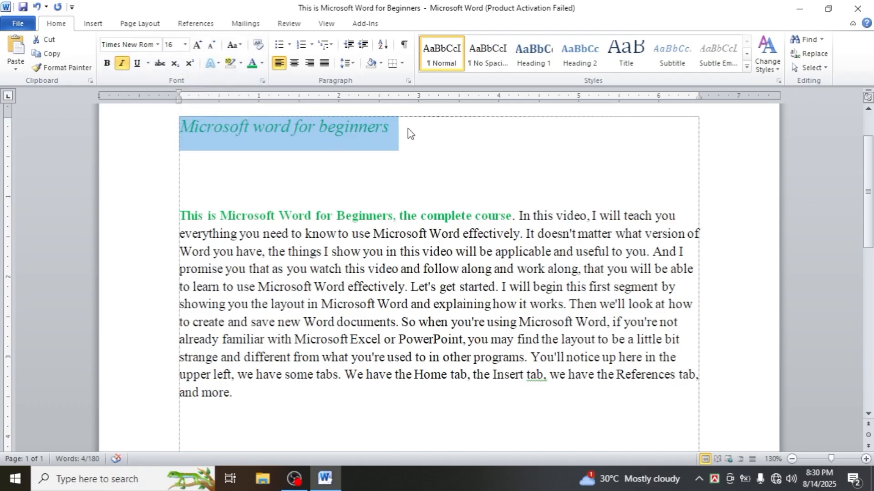
click(121, 63)
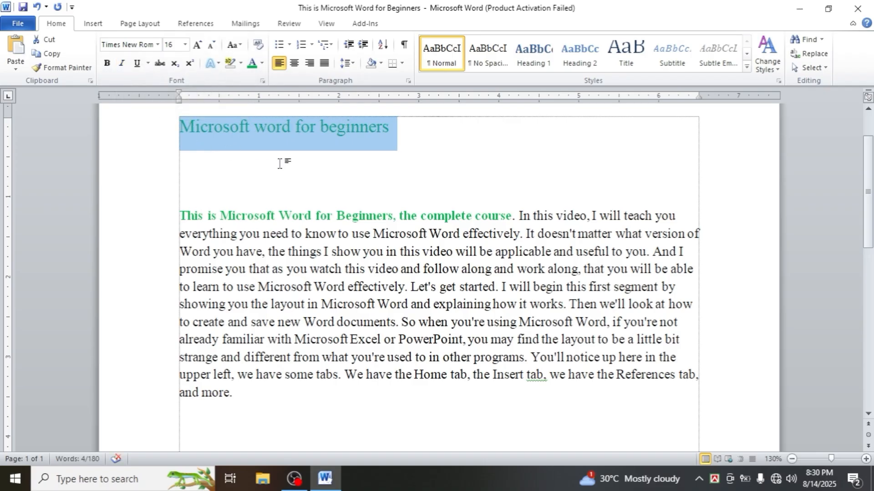
click(136, 67)
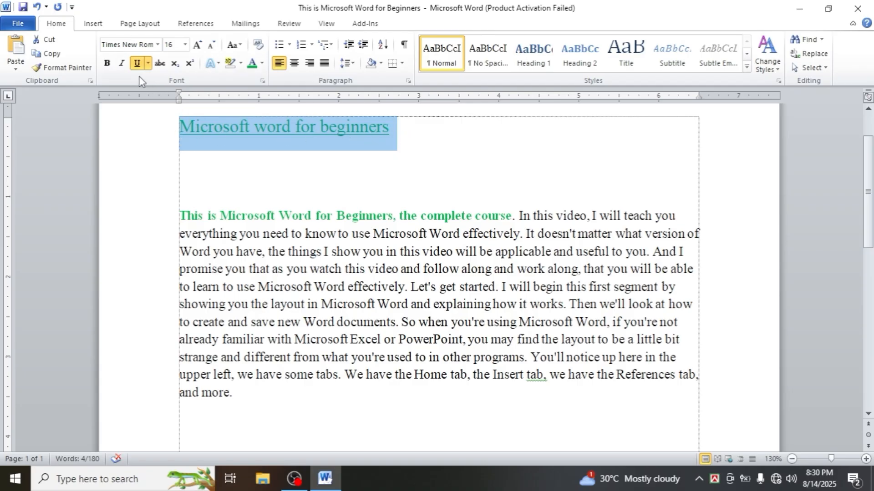
click(137, 63)
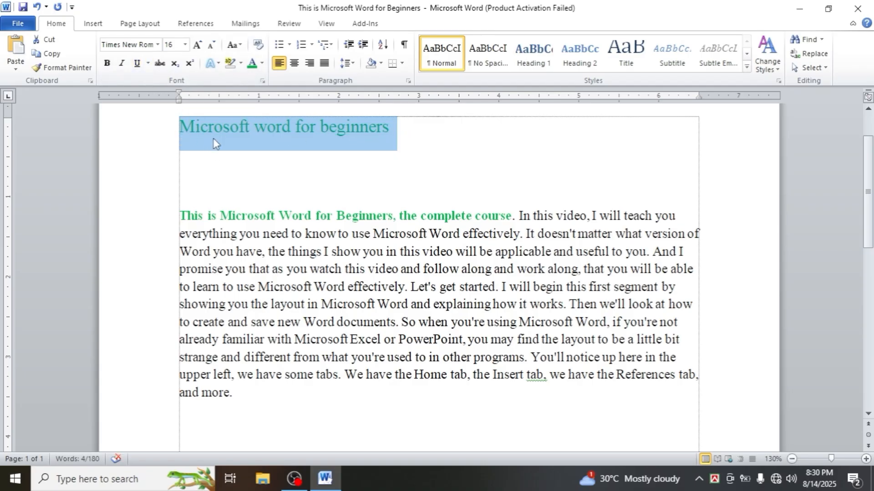
Preview the underline styles on the heading without applying one, and deselect the heading
click(148, 64)
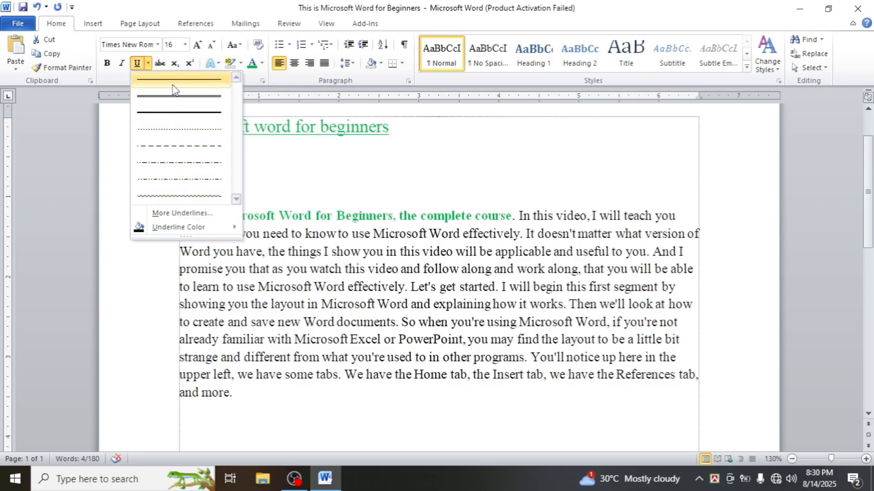
click(149, 67)
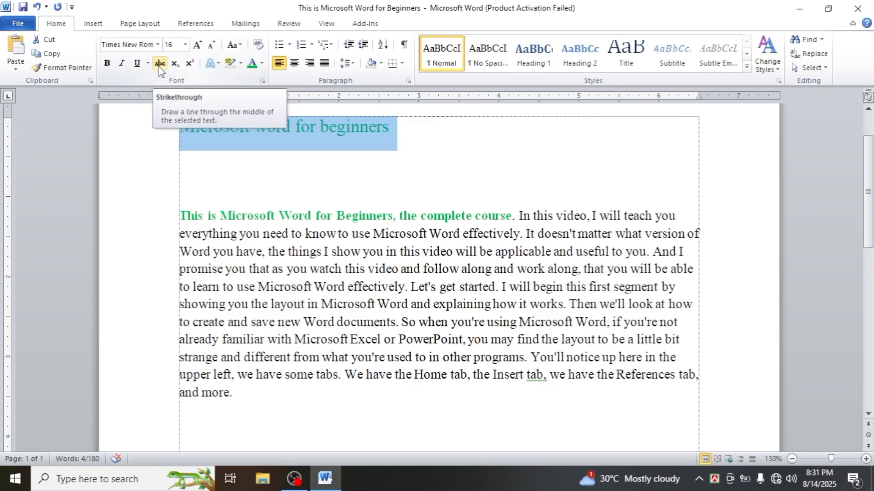
click(308, 151)
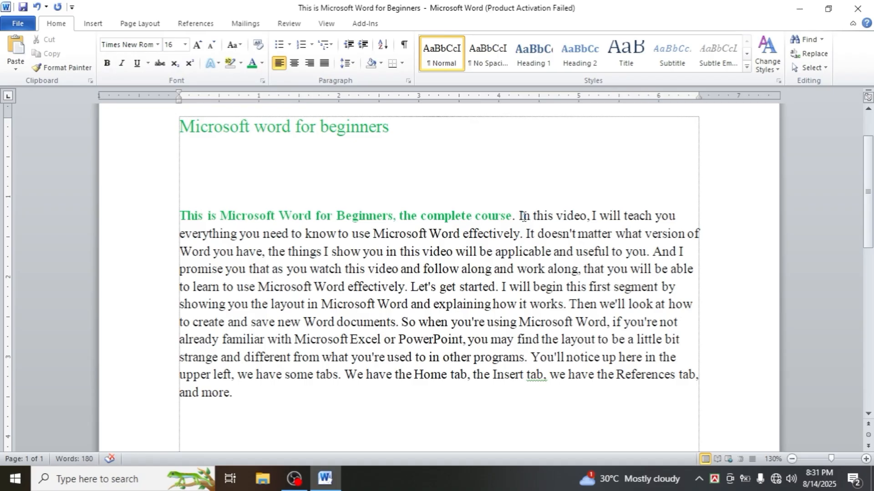
Apply Strikethrough to the words "In this video" in the first line of the paragraph
drag(518, 214, 584, 219)
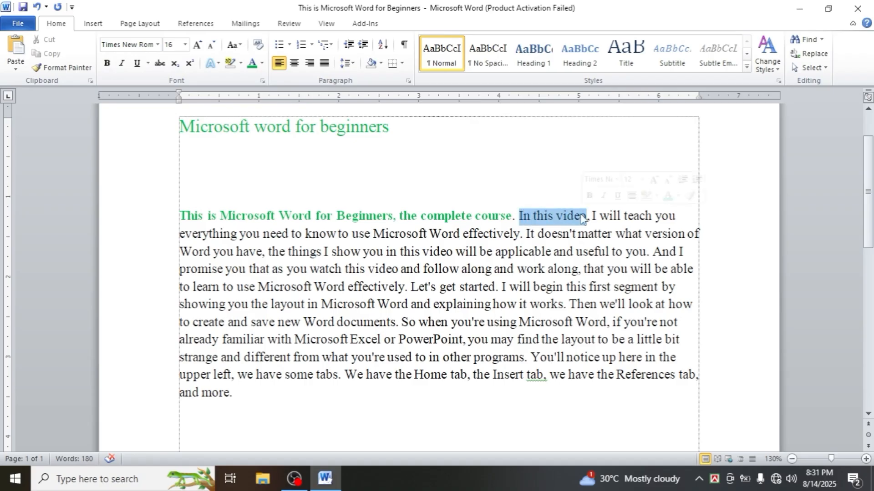
click(160, 62)
click(573, 234)
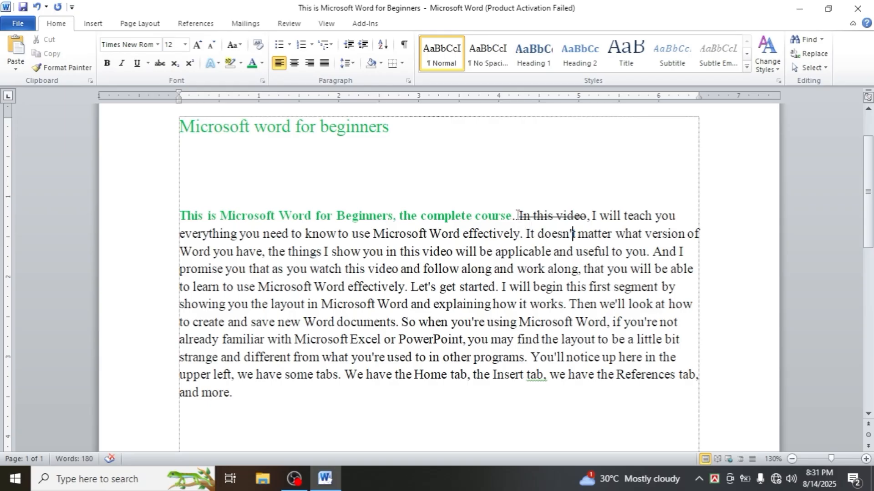
Remove the strikethrough from the words "In this video" in the paragraph
drag(517, 214, 585, 216)
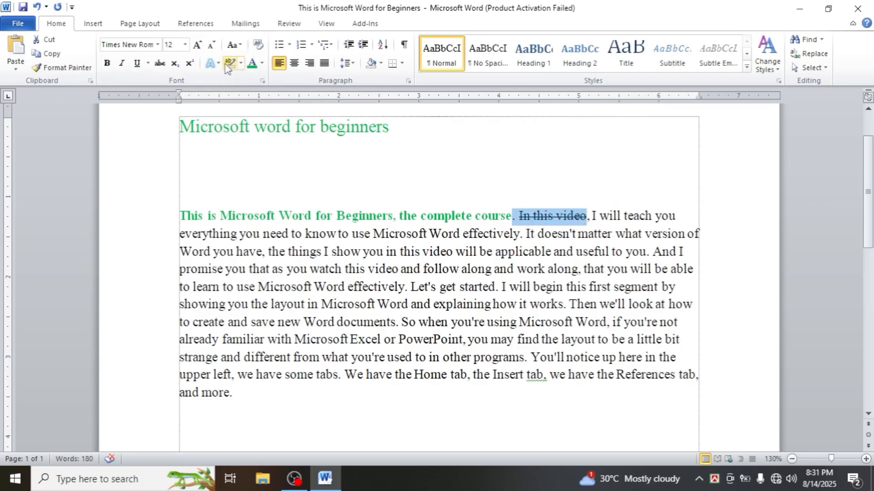
click(159, 64)
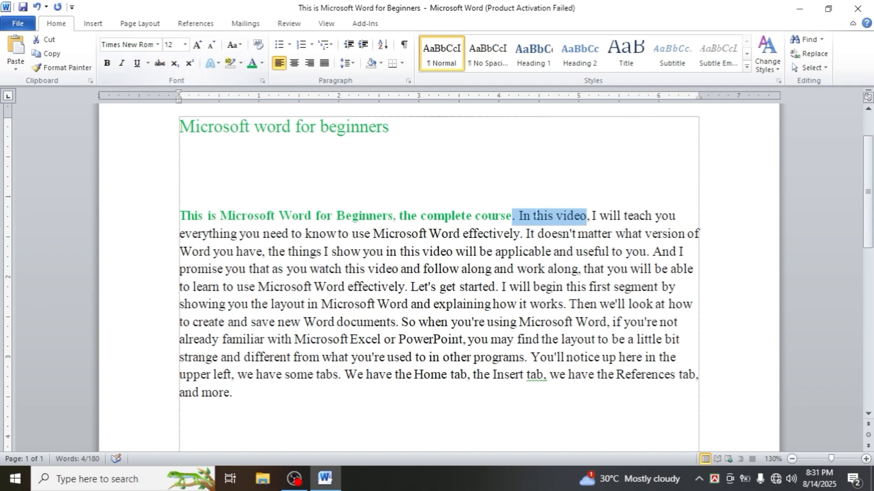
click(535, 224)
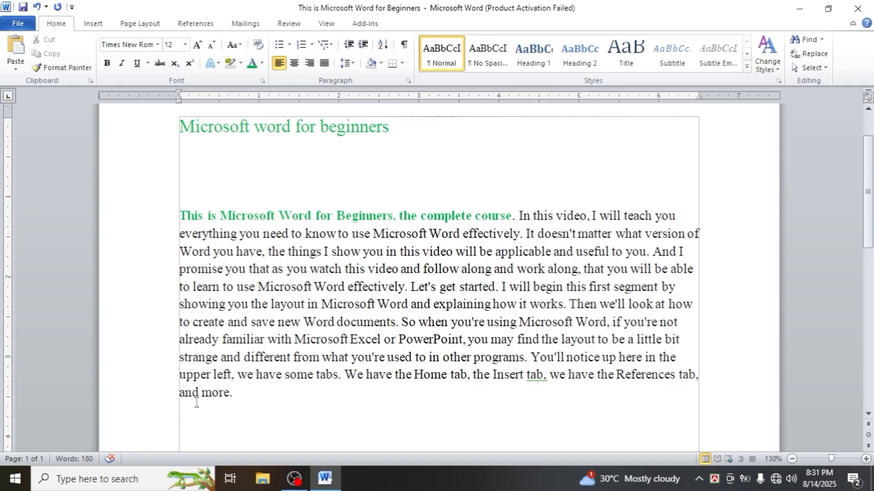
Add H₂O on the line below the paragraph, formatting only the 2 as subscript
scroll(214, 400, down, 1)
click(266, 362)
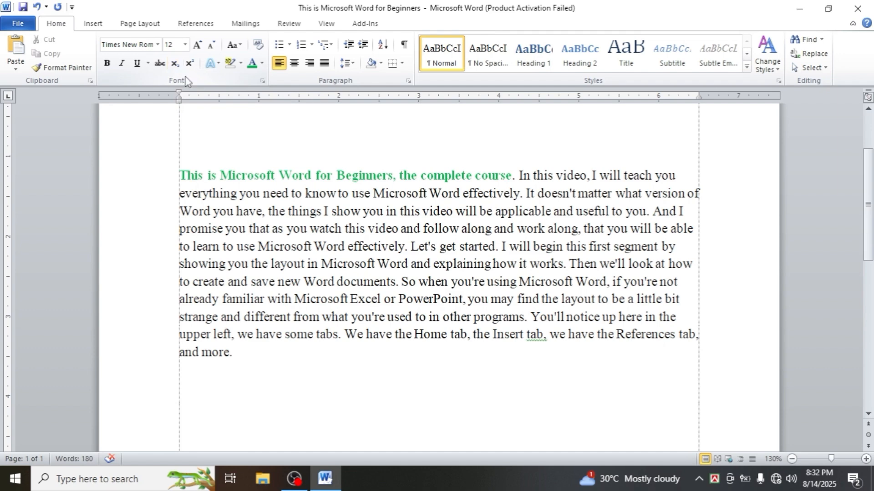
scroll(276, 399, down, 1)
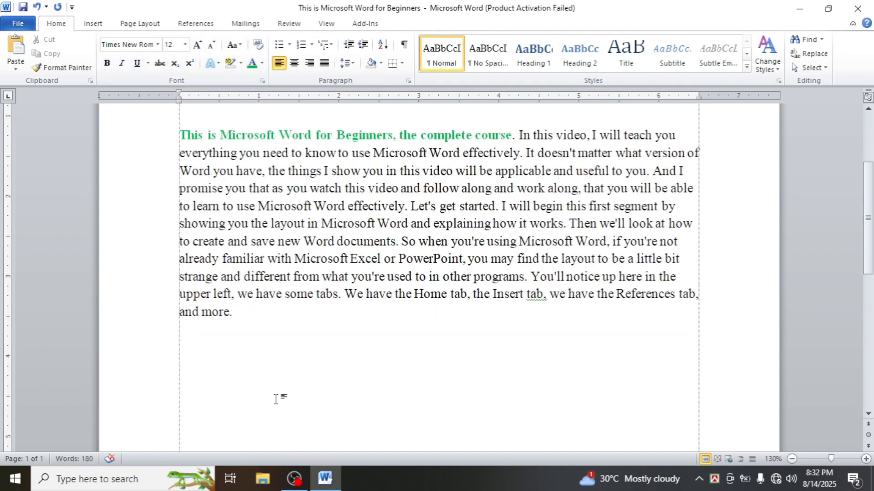
text(H)
click(175, 66)
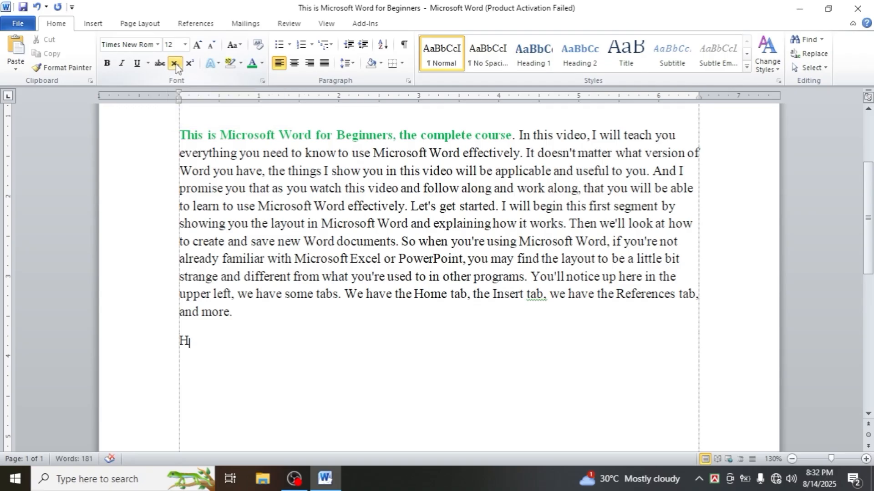
text(2)
text(O)
key(BackSpace)
click(174, 63)
text(O)
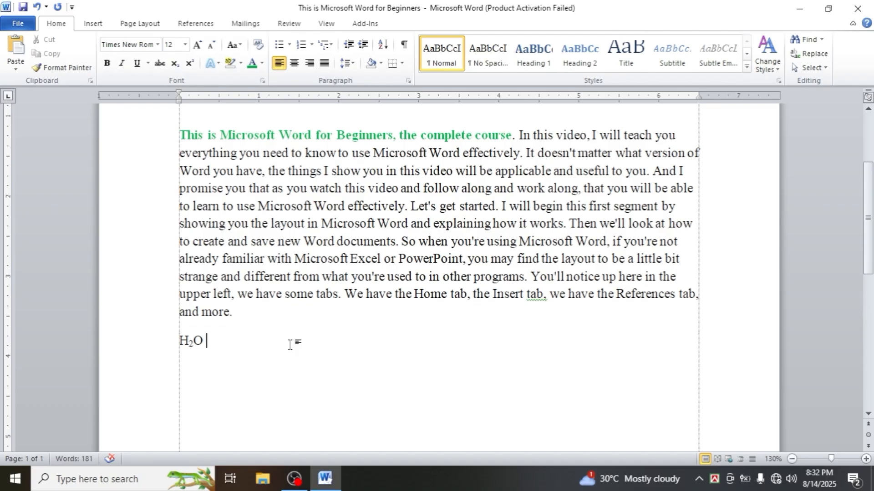
Add 90⁰ after H₂O with the final 0 as superscript, and turn superscript off again
text(90)
click(194, 68)
text(0)
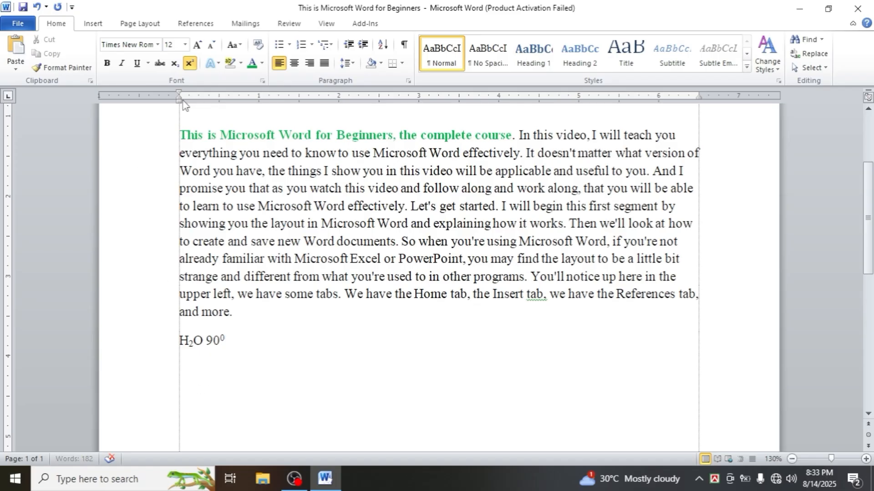
click(191, 65)
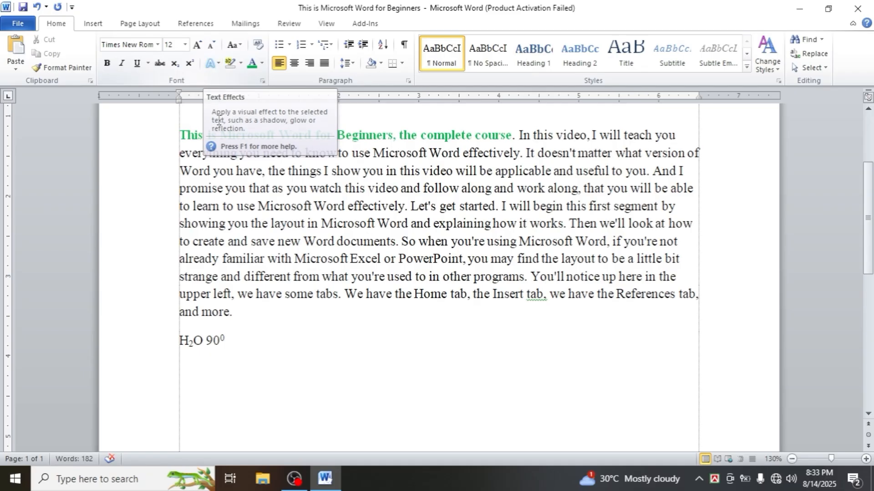
Apply the purple text effect with reflection to the heading "Microsoft word for beginners"
scroll(248, 345, up, 2)
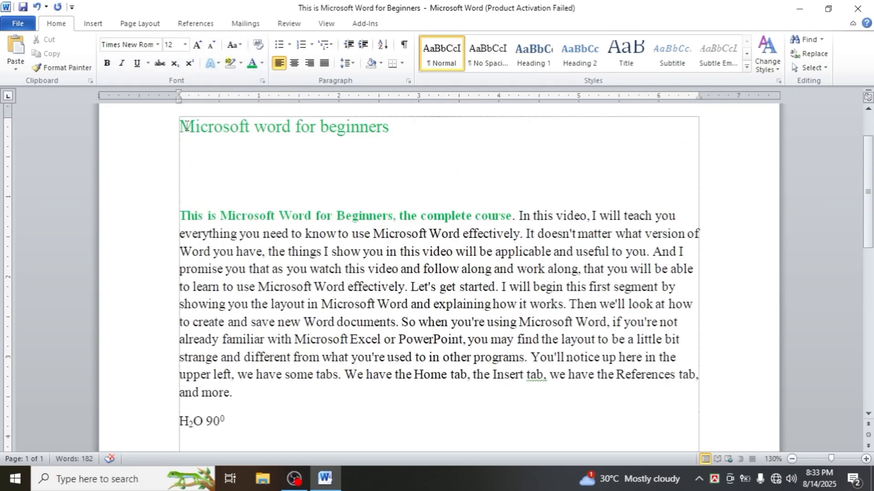
drag(179, 127, 386, 116)
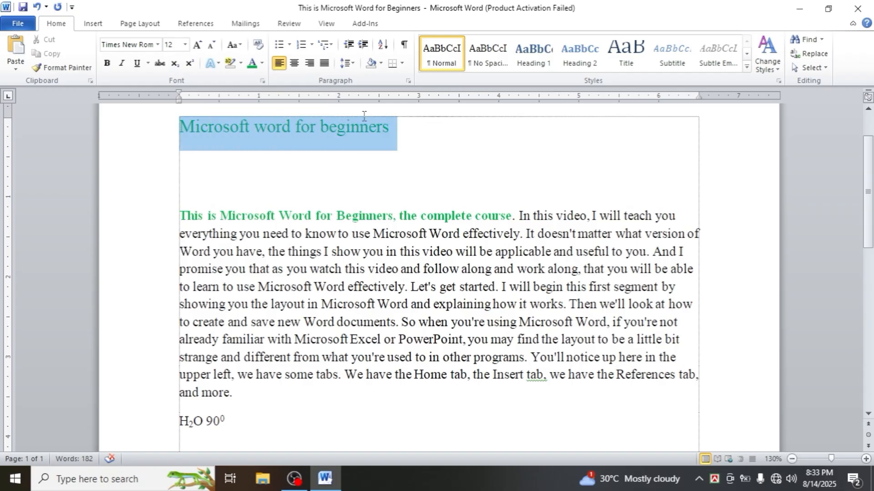
click(217, 64)
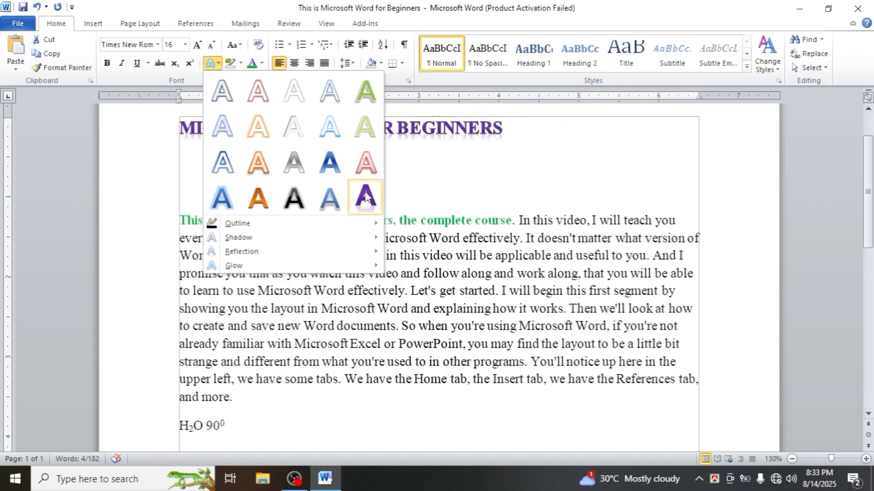
click(365, 197)
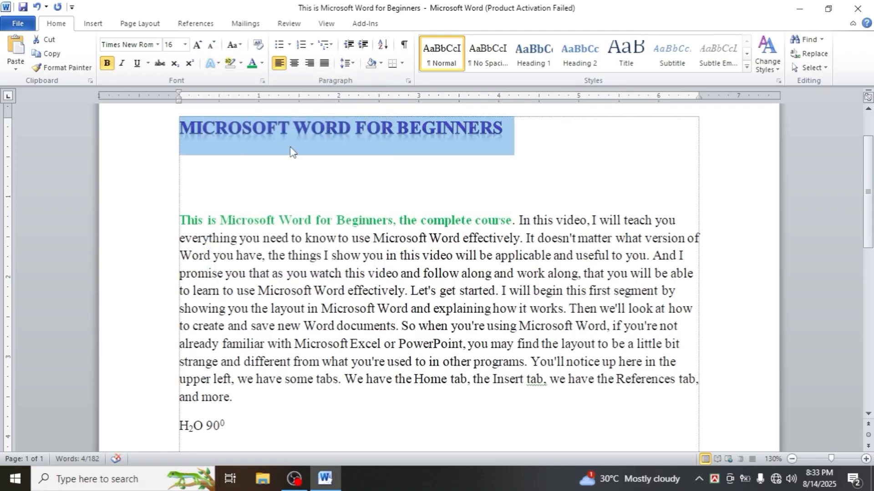
click(522, 138)
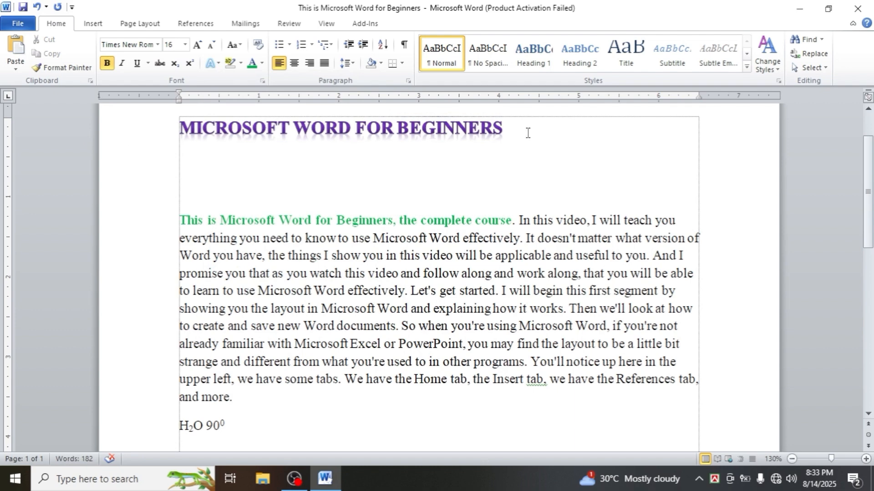
Replace the heading's text effect with the pale blue outlined effect from the start of the gallery's second row
click(163, 135)
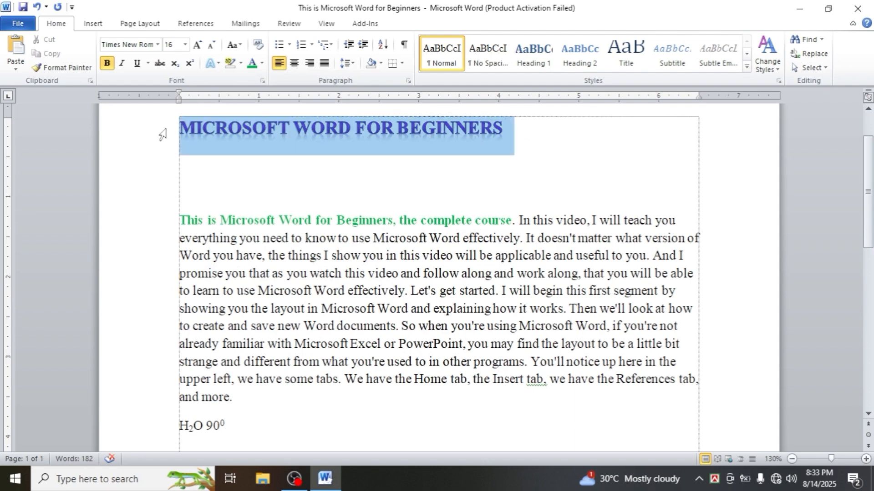
click(219, 63)
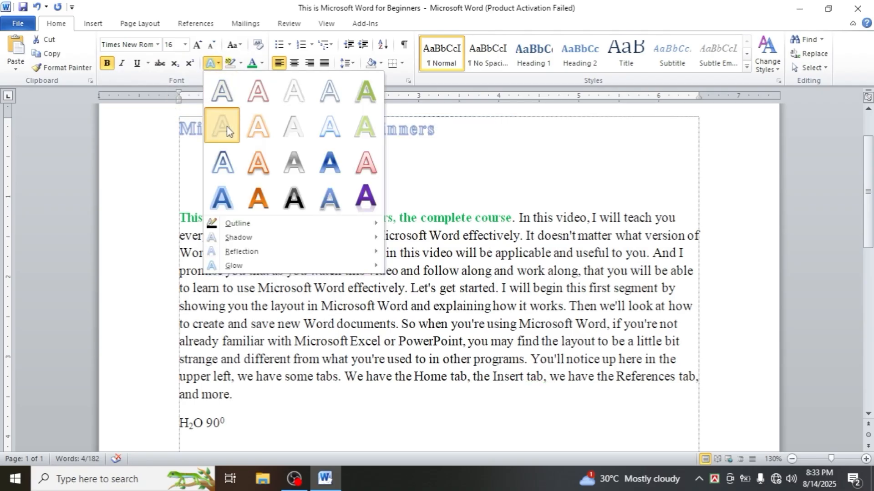
click(227, 131)
click(473, 151)
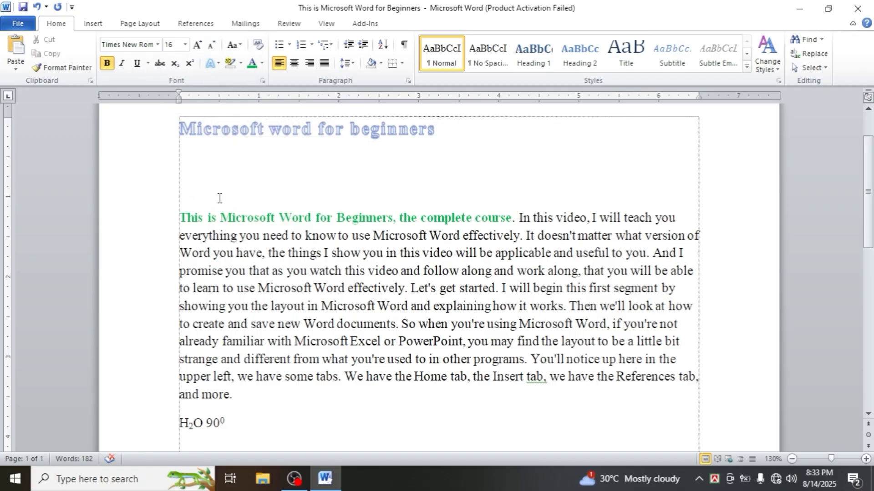
Apply the purple text effect with reflection to the H₂O 90⁰ line below the paragraph
scroll(214, 263, down, 2)
click(175, 350)
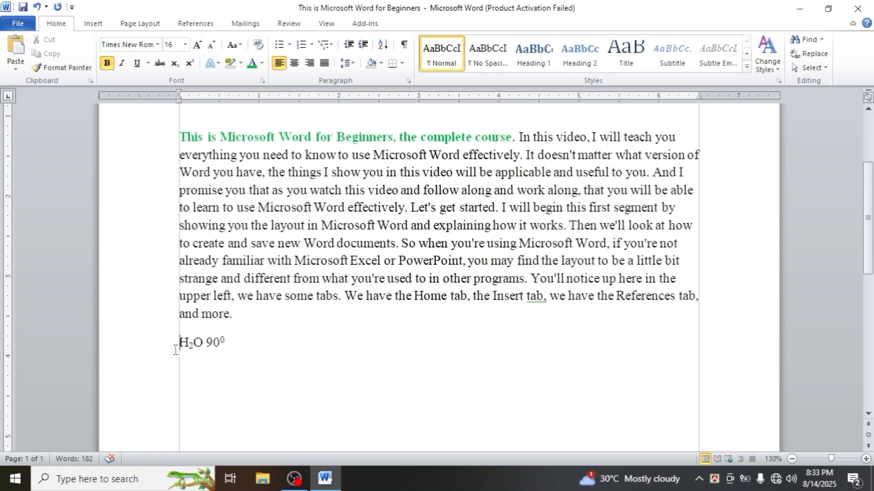
drag(175, 349, 251, 348)
click(217, 64)
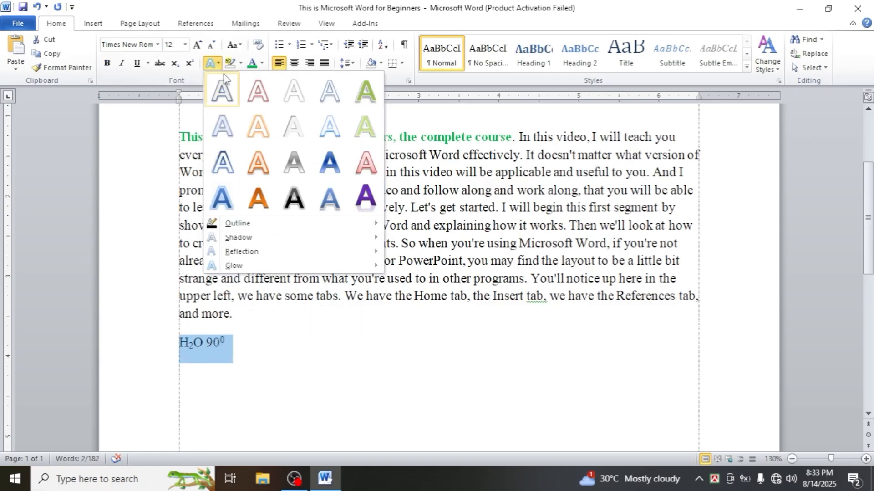
click(364, 197)
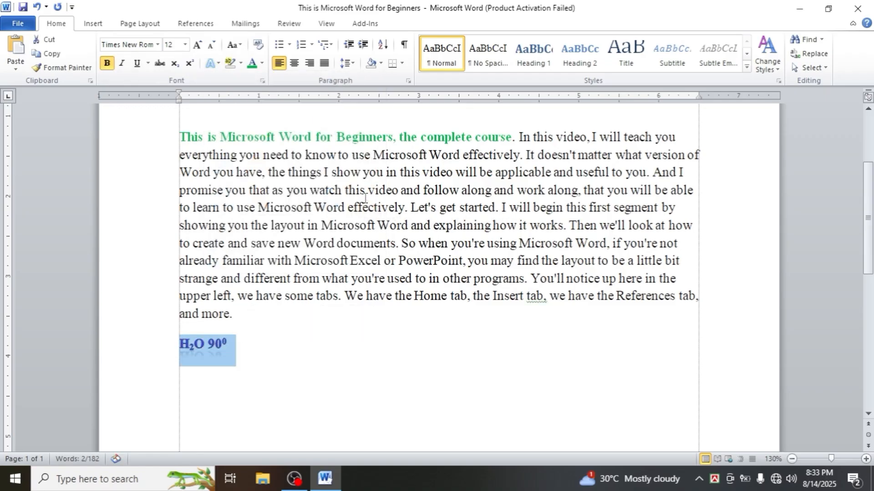
click(292, 354)
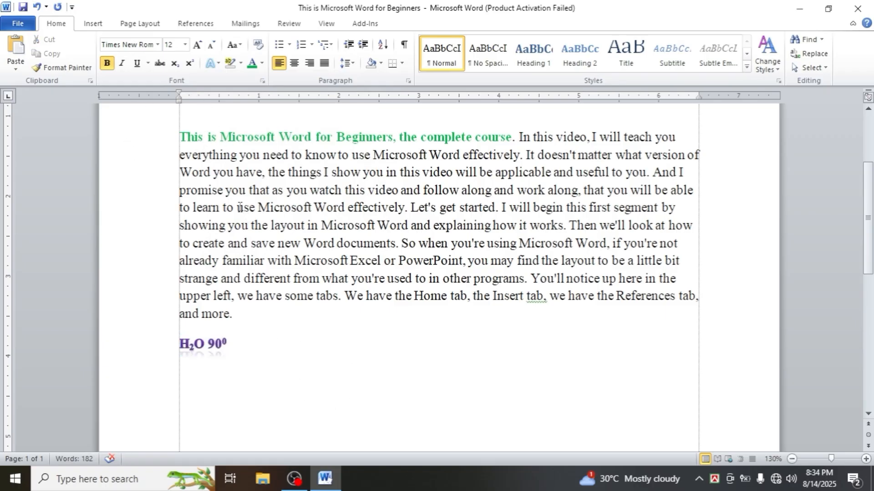
Highlight the sentence "It doesn't matter what version of Word you have… useful to you." in dark green
scroll(240, 207, up, 2)
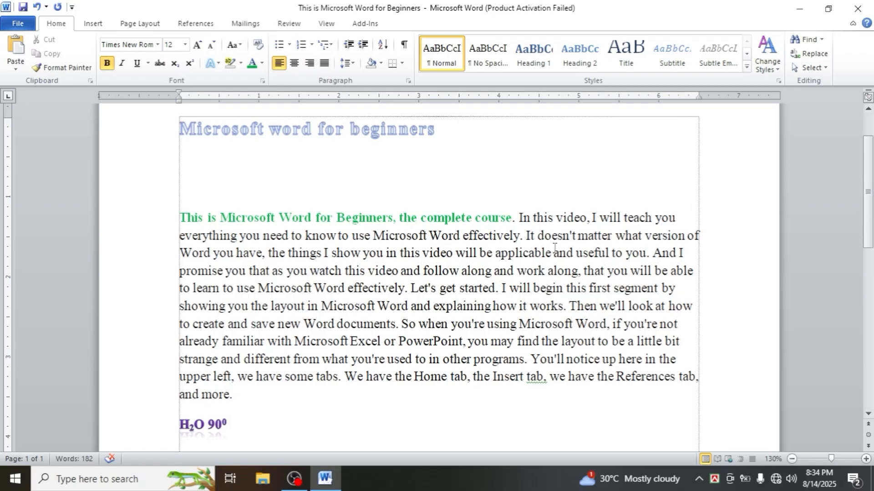
scroll(273, 404, down, 1)
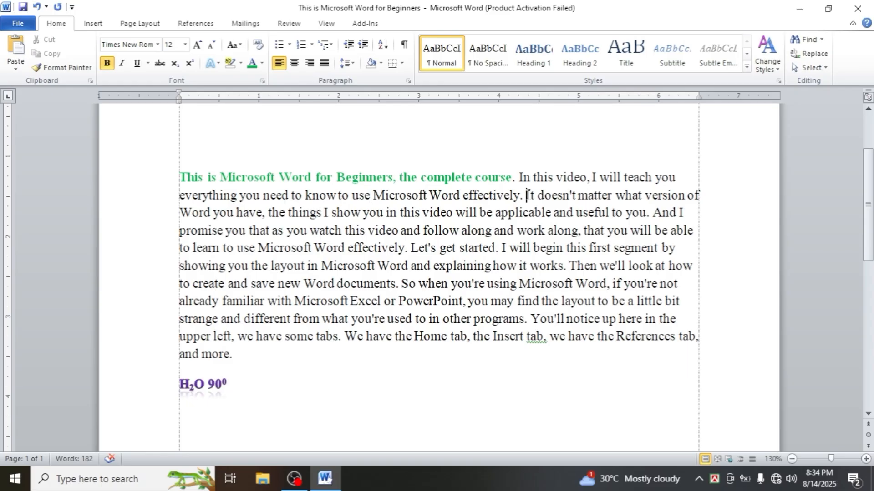
drag(526, 196, 651, 219)
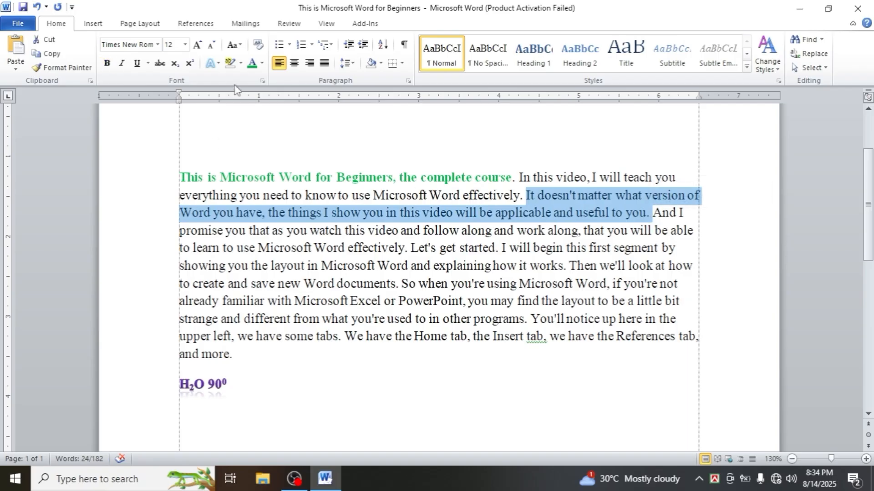
click(240, 64)
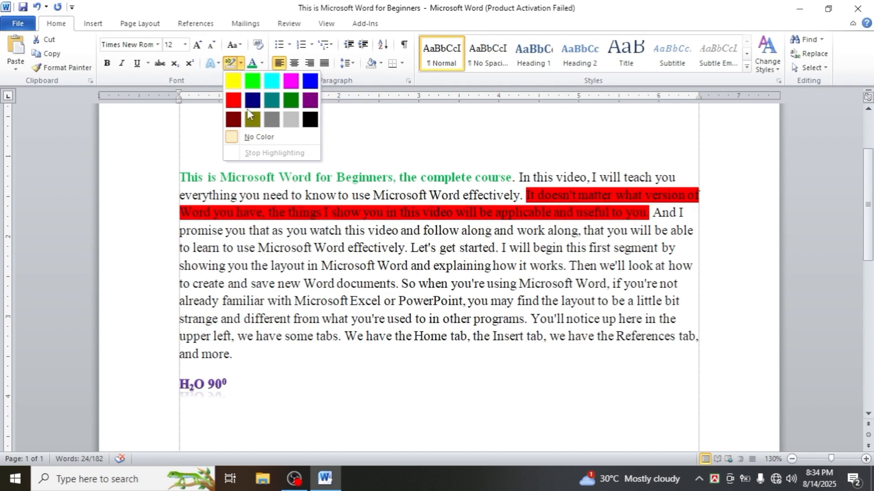
click(291, 102)
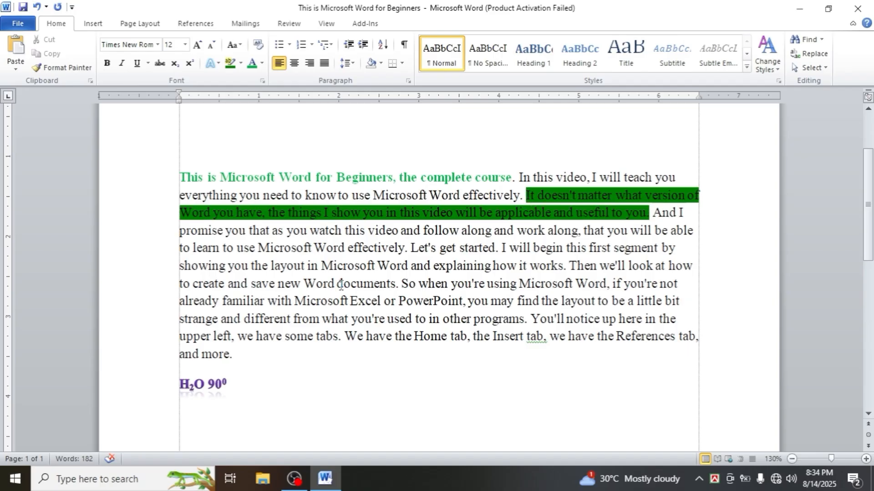
Highlight the words "Word documents. So when you're using Microsoft" in the paragraph in yellow
drag(304, 284, 574, 284)
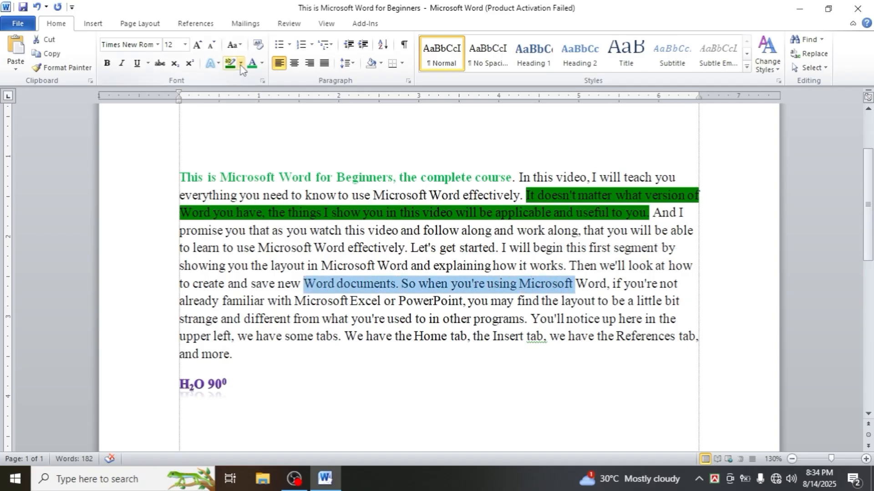
click(241, 64)
click(238, 81)
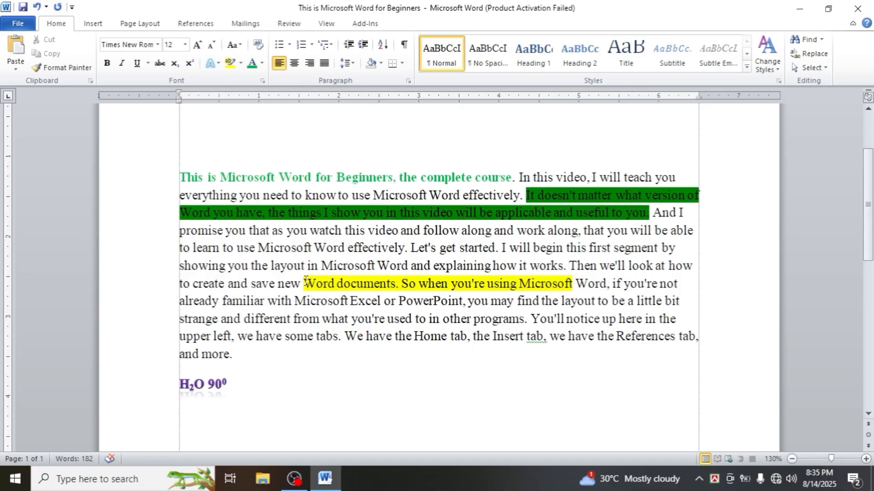
Remove the yellow highlight from "Word documents. So when you're using Microsoft" by choosing No Color
drag(304, 282, 549, 277)
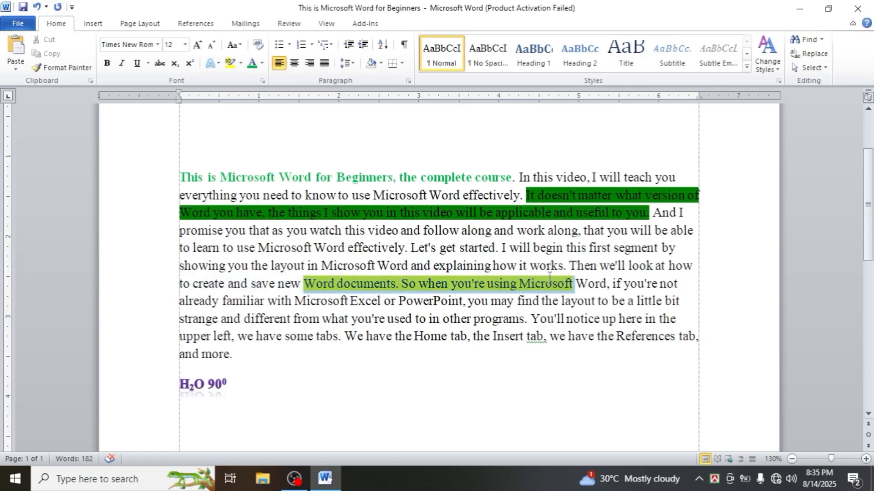
click(242, 64)
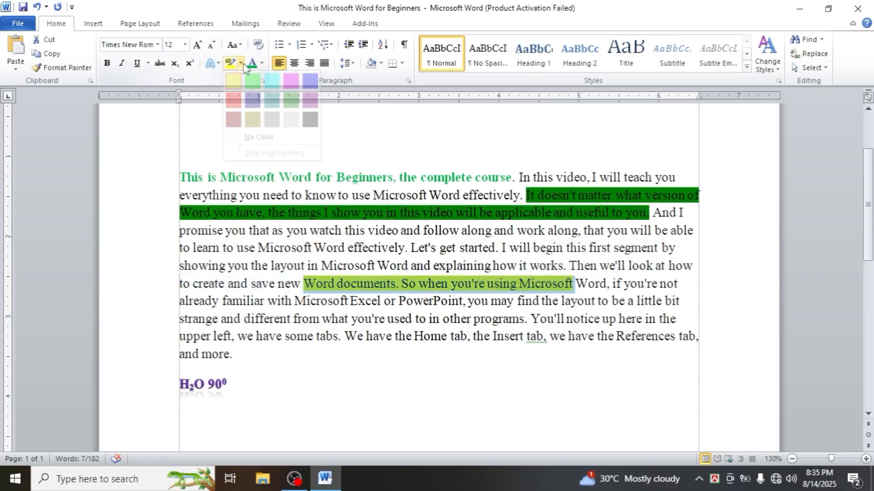
click(242, 64)
click(242, 64)
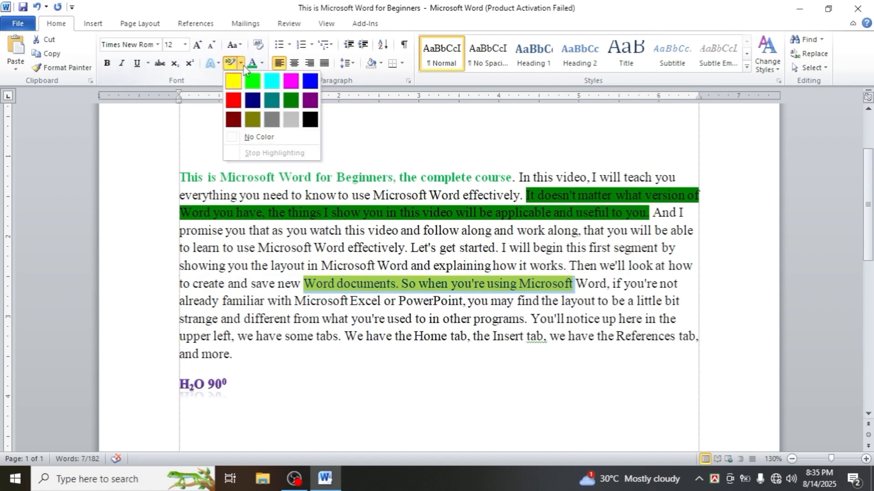
click(247, 138)
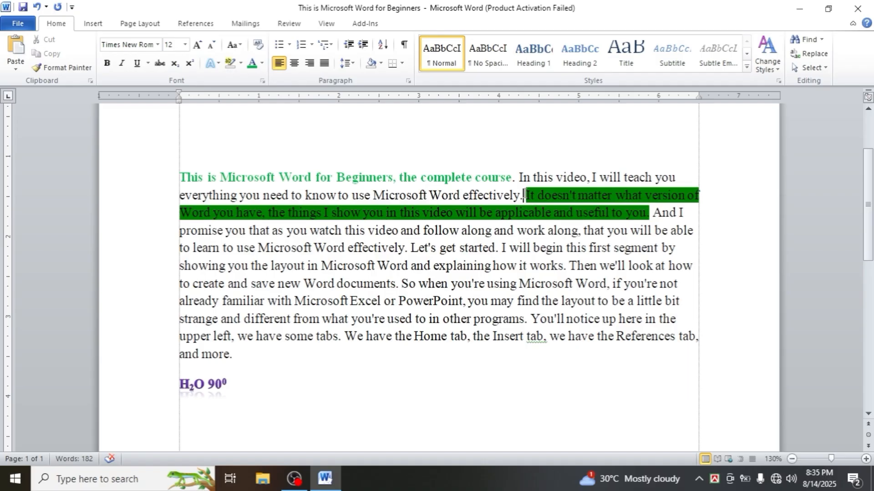
Clear the green highlight from the sentence starting "It doesn't matter what version" with No Color
drag(524, 195, 649, 212)
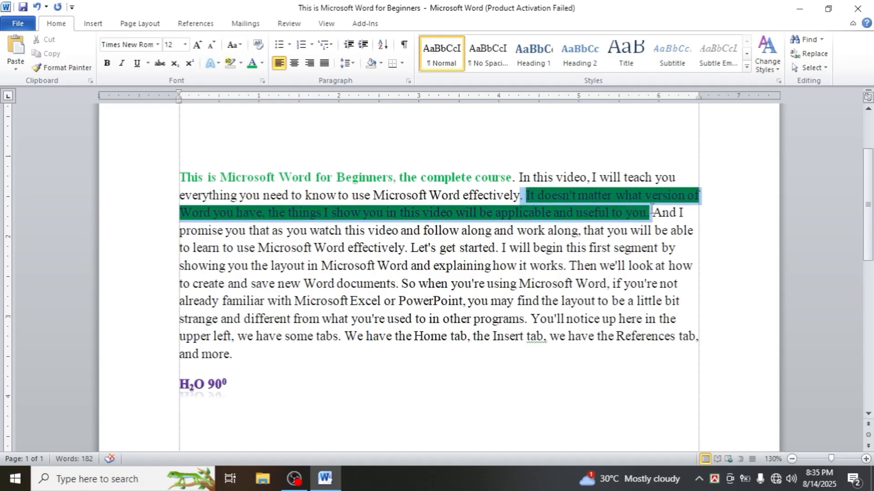
click(242, 64)
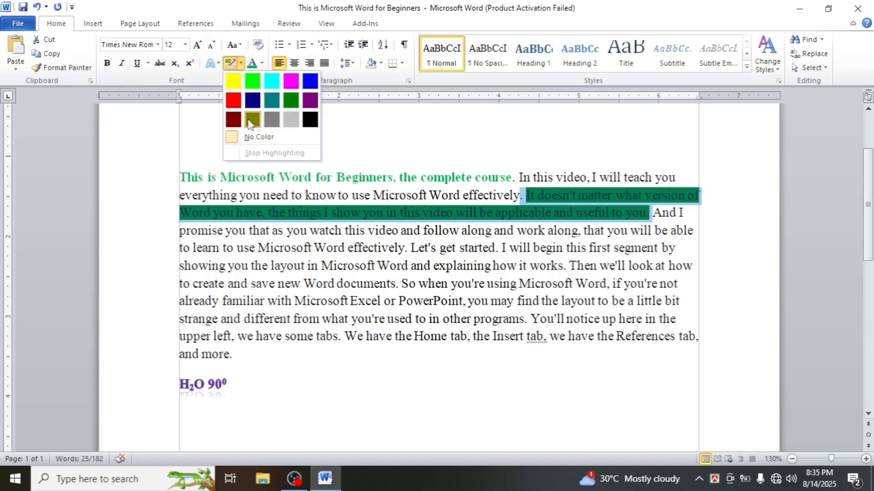
click(254, 137)
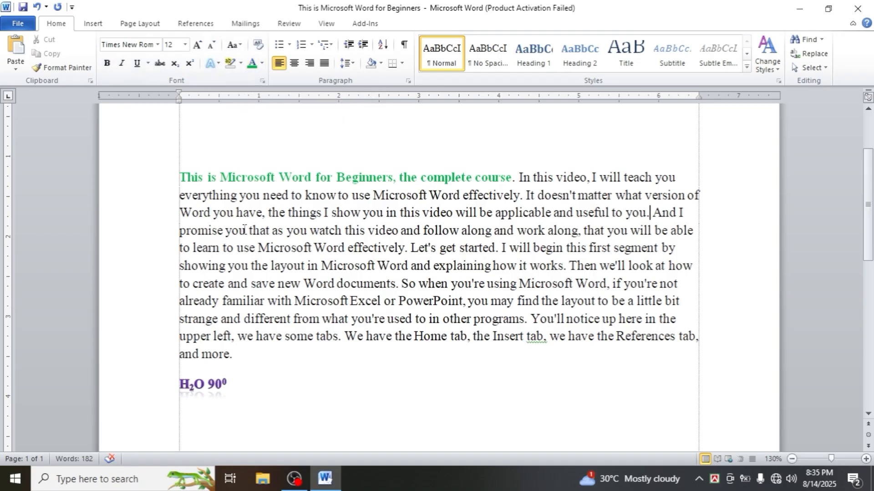
Set the font colour of "Let's get started" in the paragraph to standard Red
scroll(266, 229, up, 2)
scroll(216, 304, down, 2)
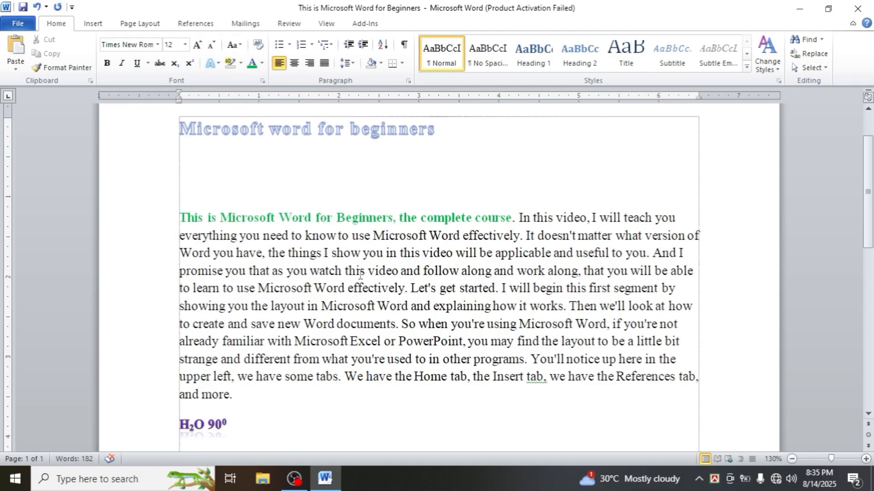
scroll(361, 274, down, 1)
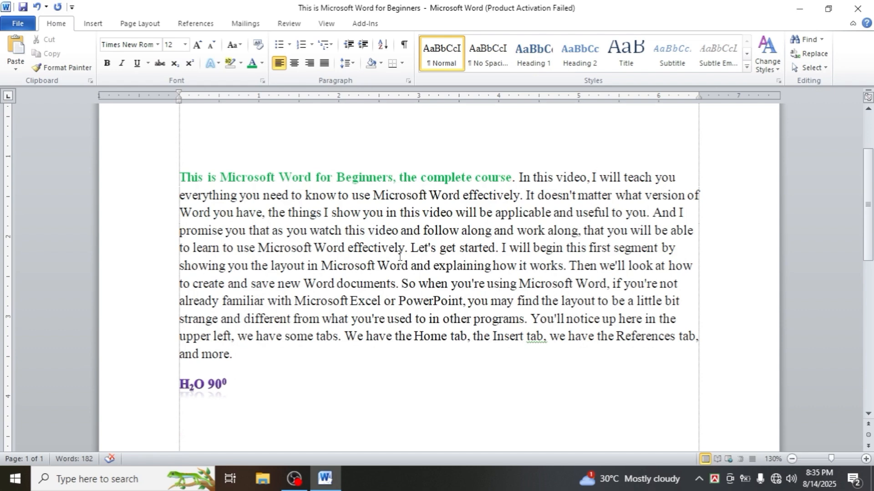
drag(409, 247, 494, 248)
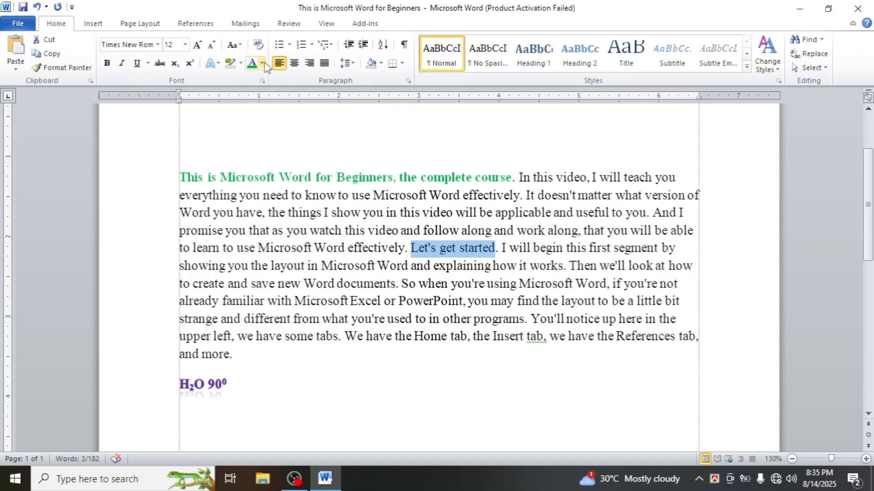
click(262, 64)
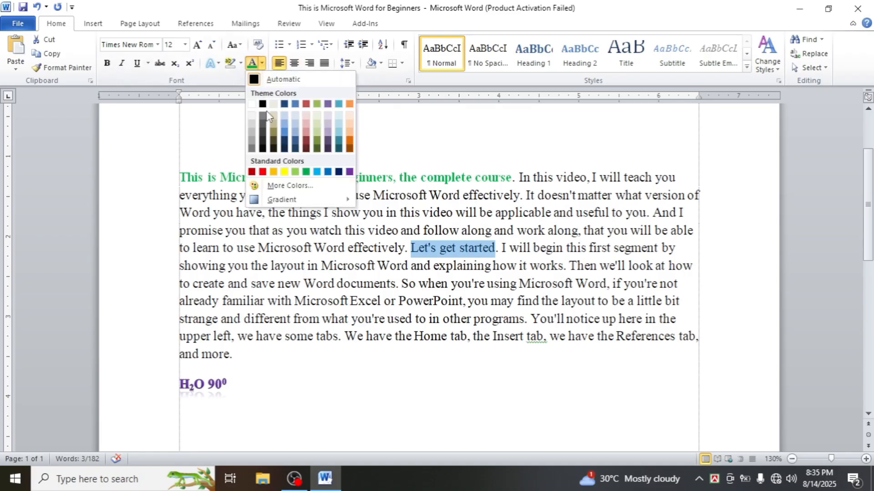
click(264, 170)
Set the font colour of the word "Microsoft" in the paragraph's opening sentence to standard Blue
click(267, 177)
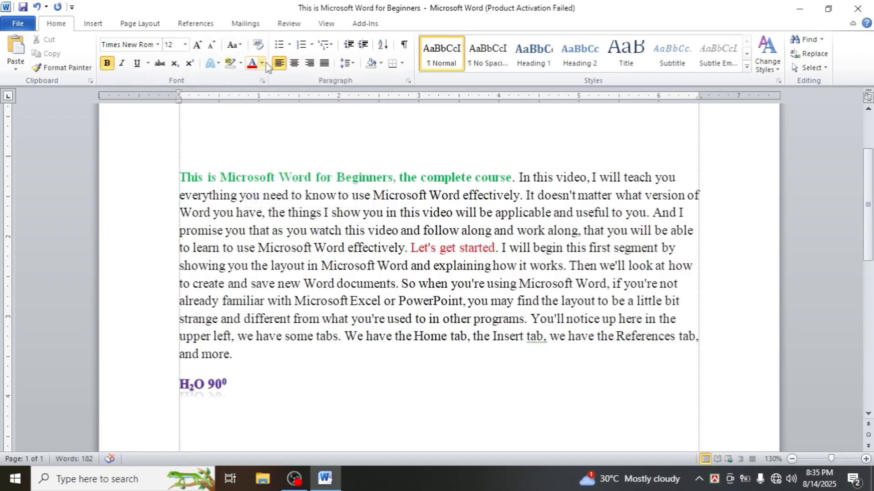
click(262, 65)
click(328, 171)
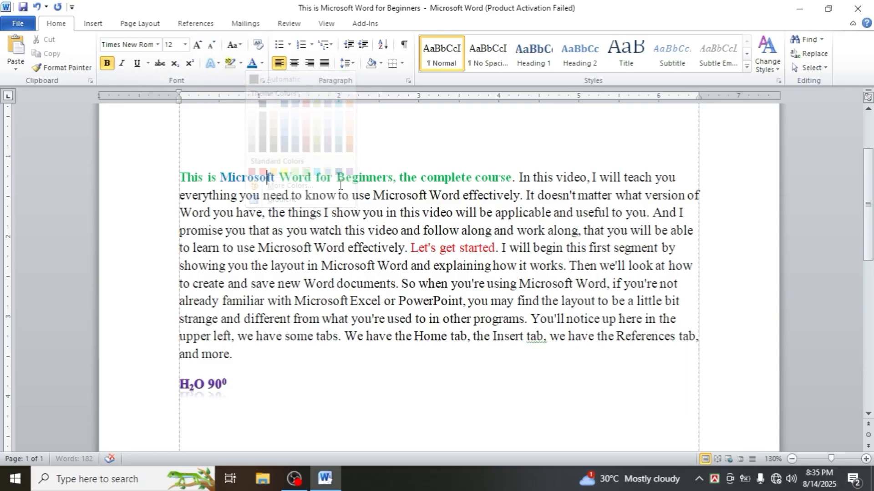
Recolour the text "Let's get started" to standard Dark Red
drag(410, 248, 492, 251)
click(262, 65)
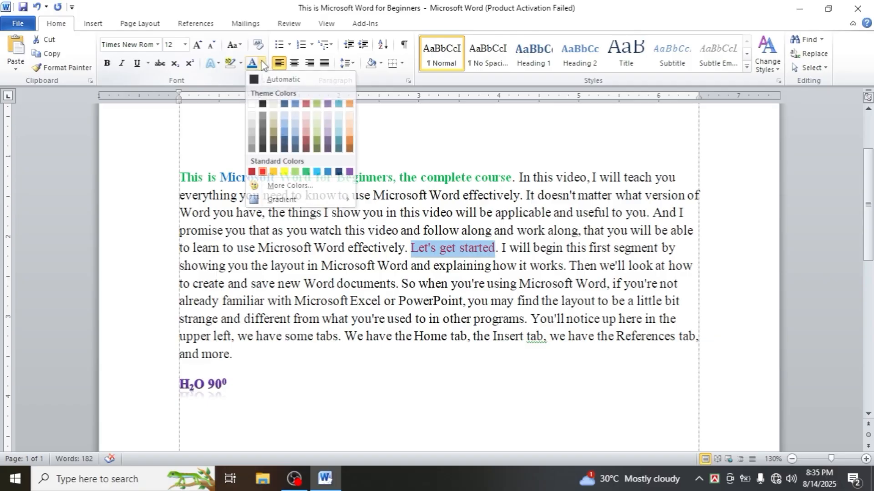
click(262, 136)
click(262, 64)
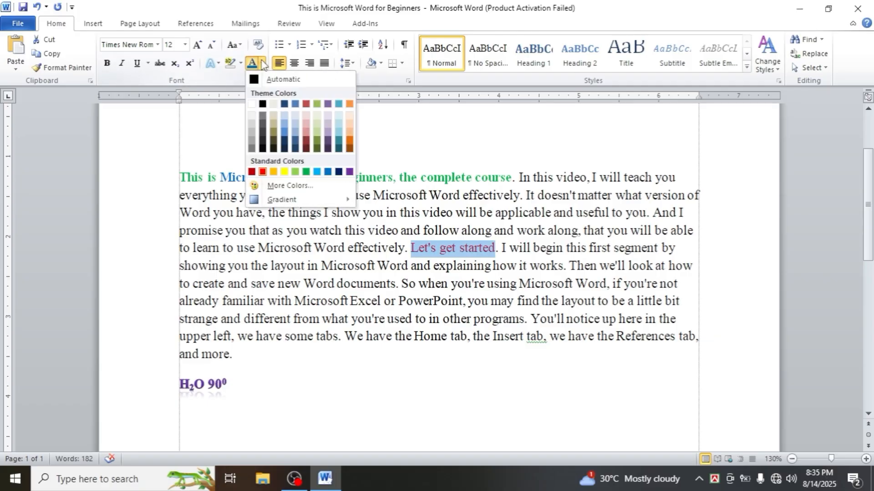
click(252, 172)
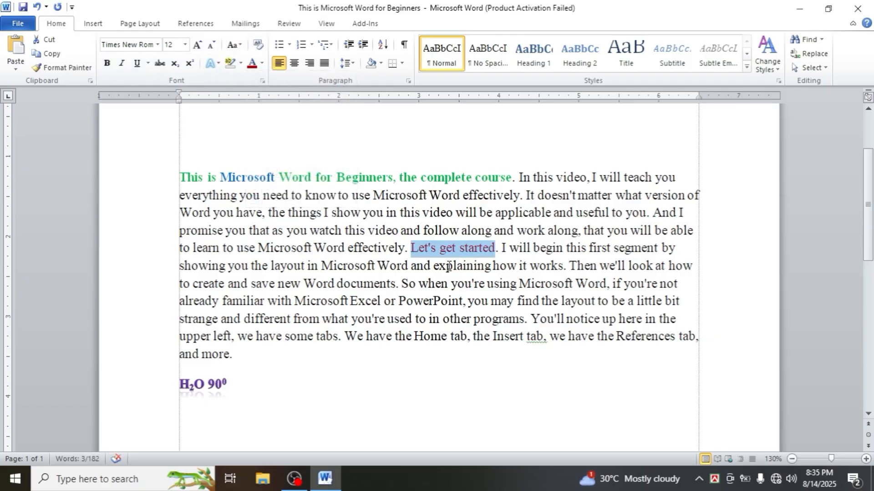
Apply a custom bright green from the colour spectrum to the text "Let's get started"
click(263, 65)
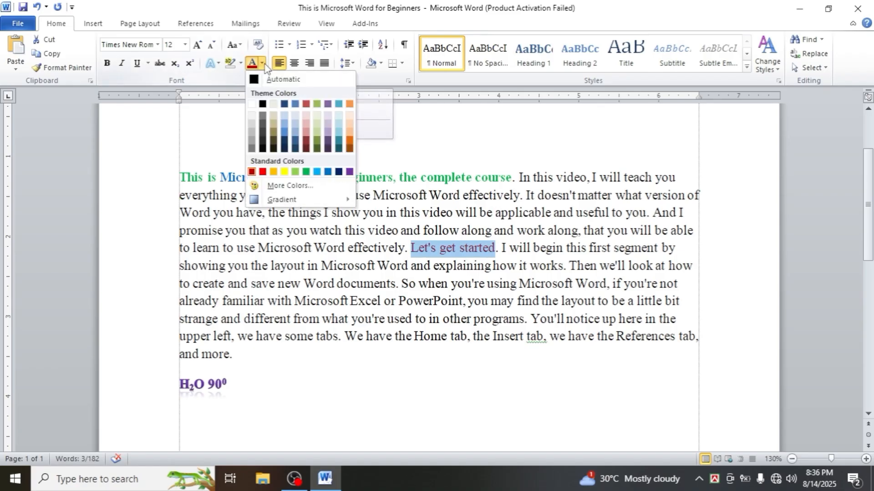
click(287, 187)
drag(405, 200, 351, 211)
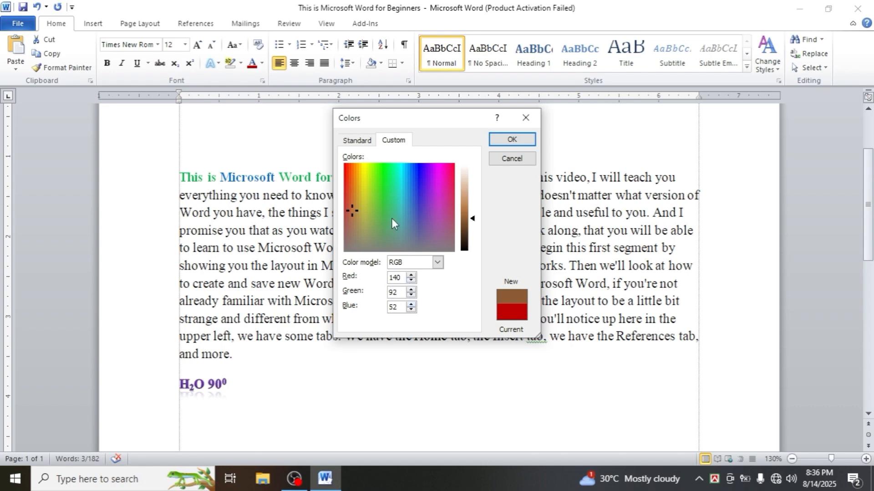
click(382, 181)
click(530, 136)
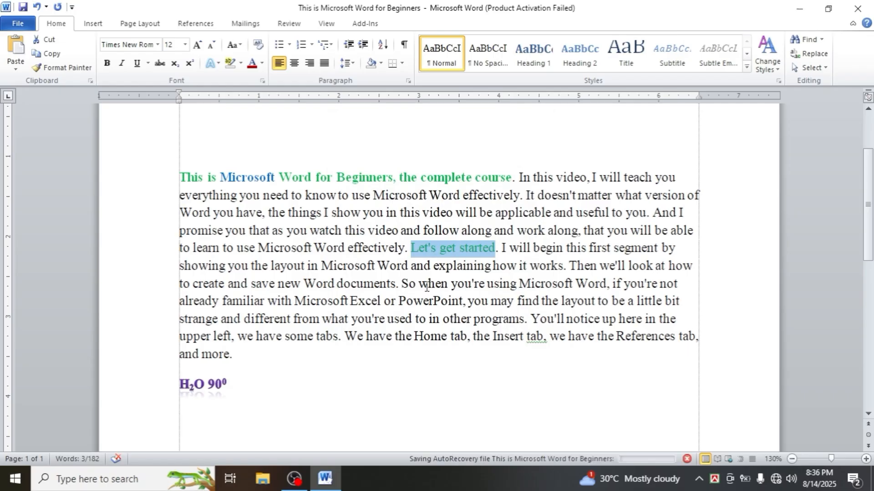
click(435, 254)
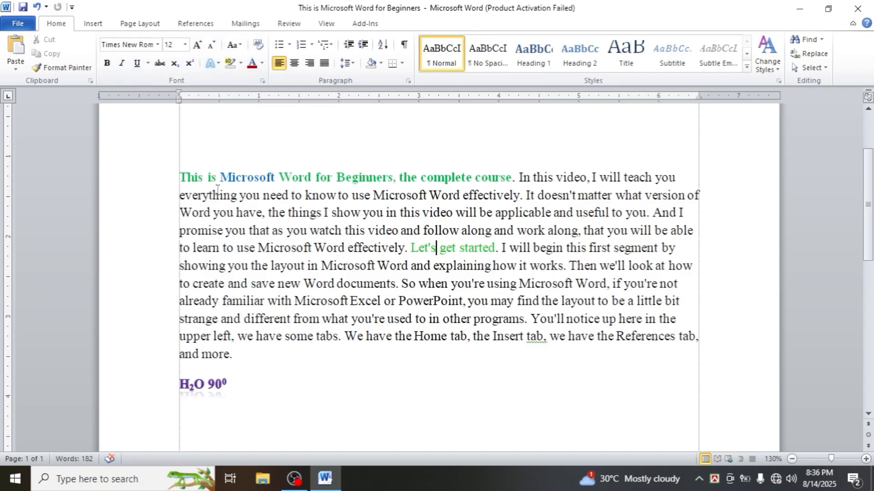
Clear all formatting from the whole document, from the title "Microsoft word for beginners" to the H2O line
scroll(217, 191, up, 1)
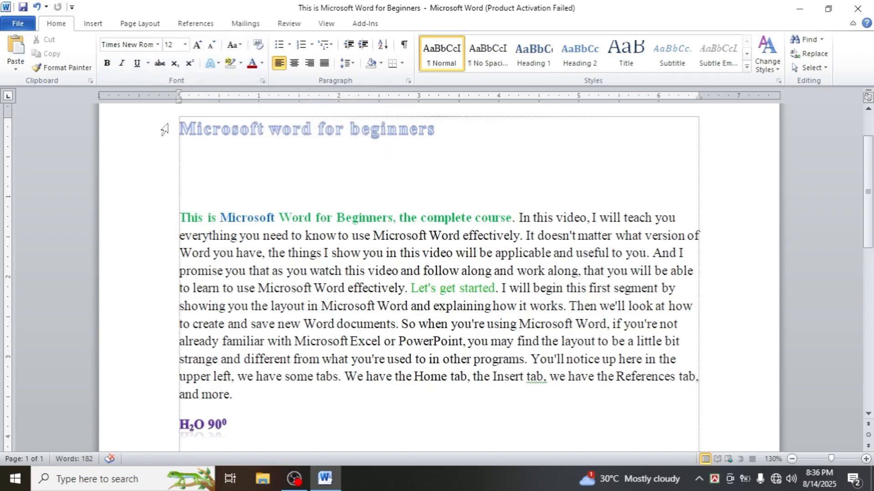
click(204, 129)
click(225, 222)
drag(166, 132, 217, 433)
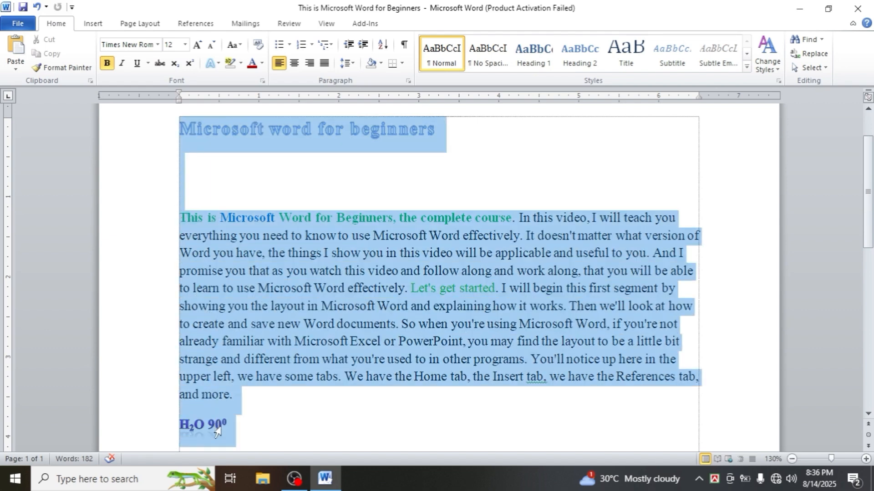
click(258, 46)
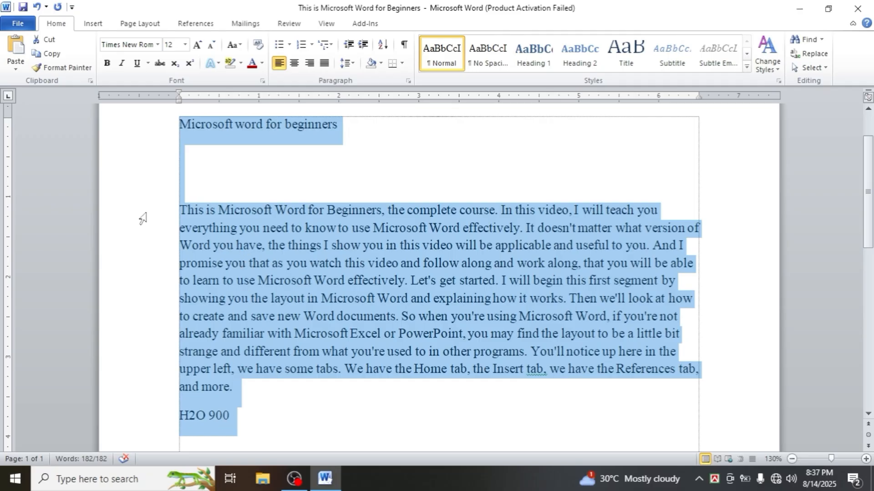
click(258, 45)
click(211, 159)
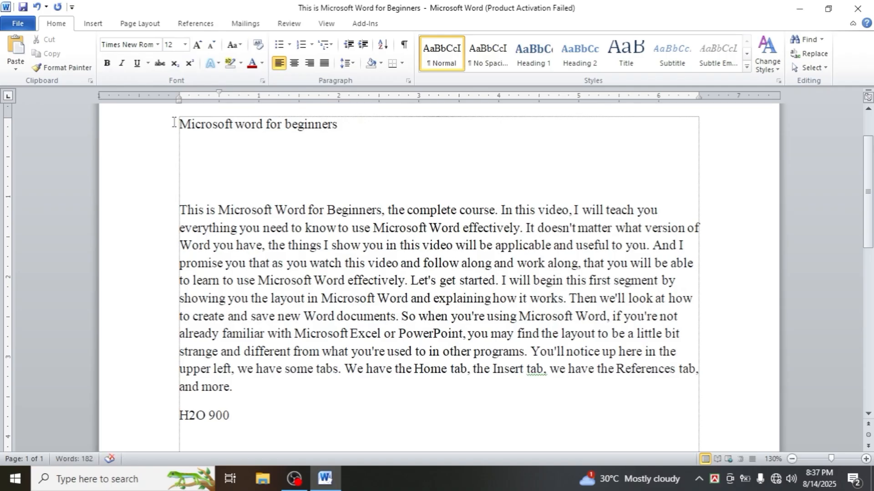
drag(179, 122, 286, 425)
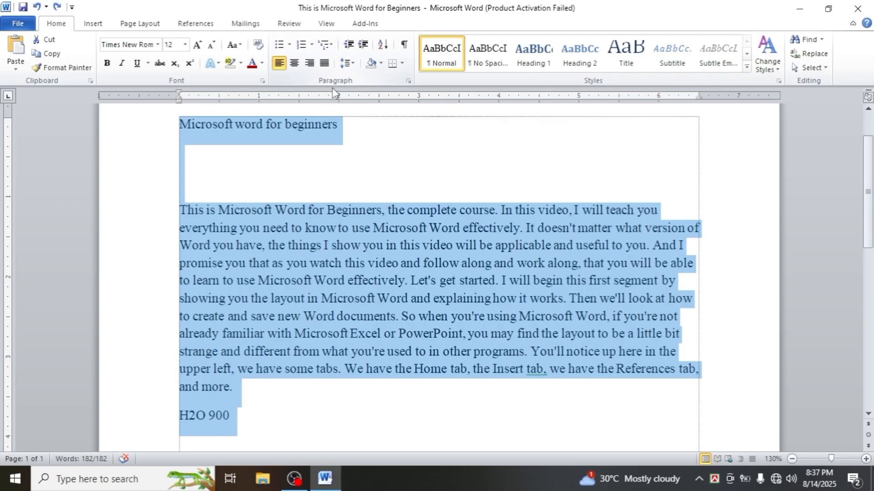
click(360, 137)
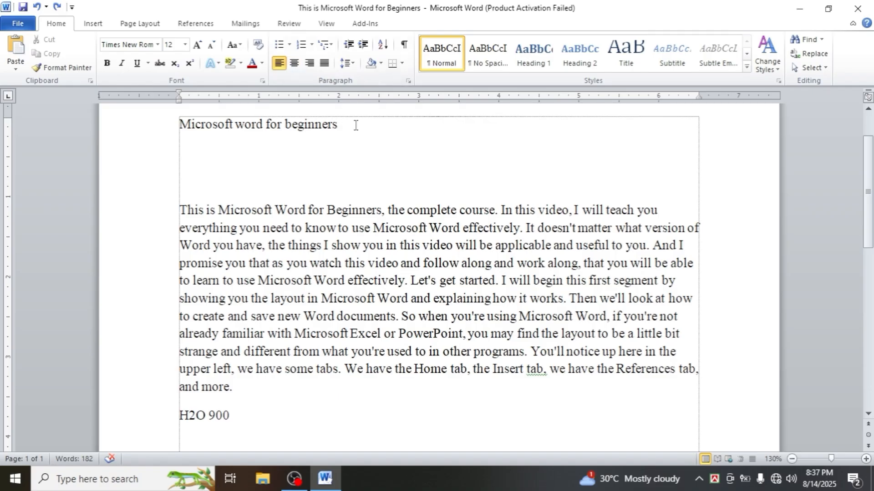
Switch the title "Microsoft word for beginners" between centre, right and left alignment, finishing with it centred
drag(352, 126, 191, 140)
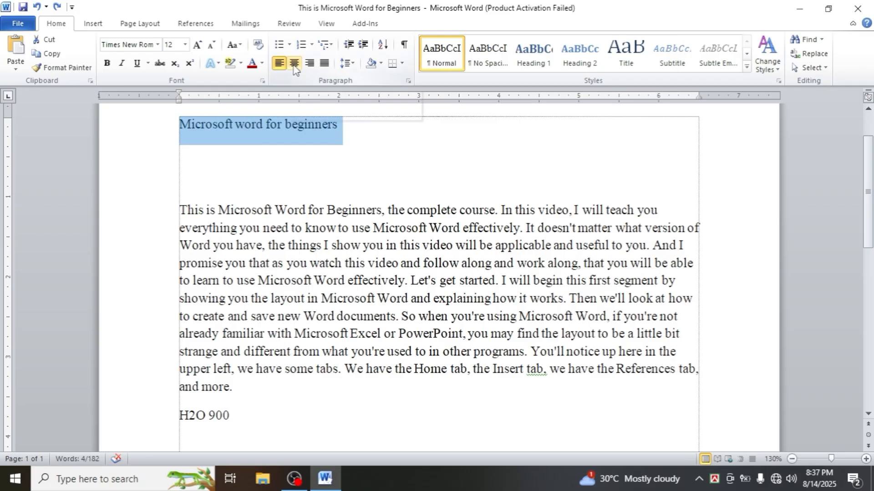
click(294, 66)
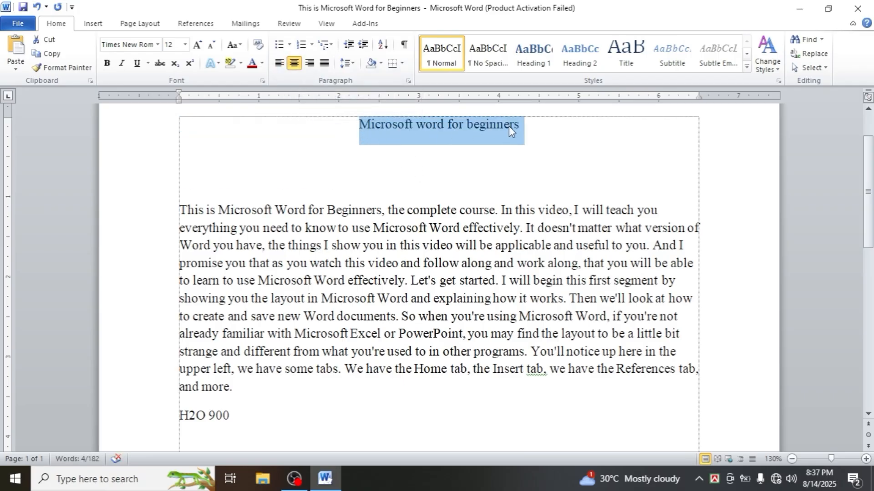
click(311, 65)
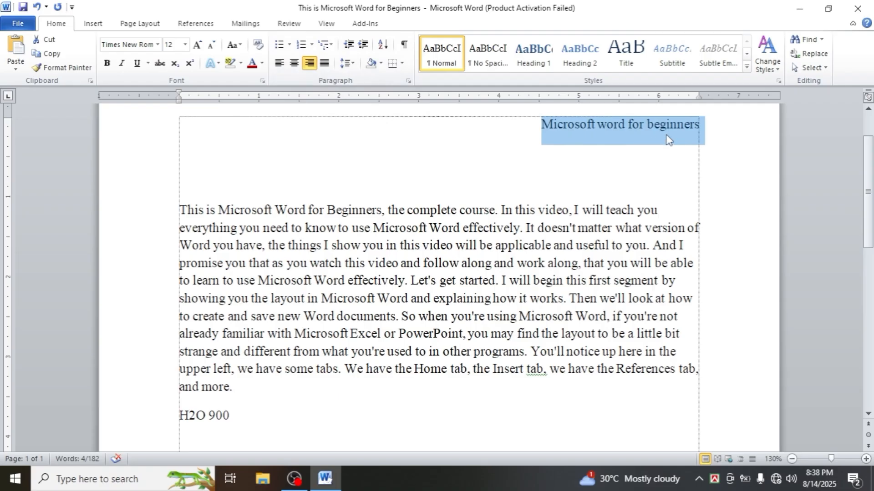
click(280, 64)
click(294, 64)
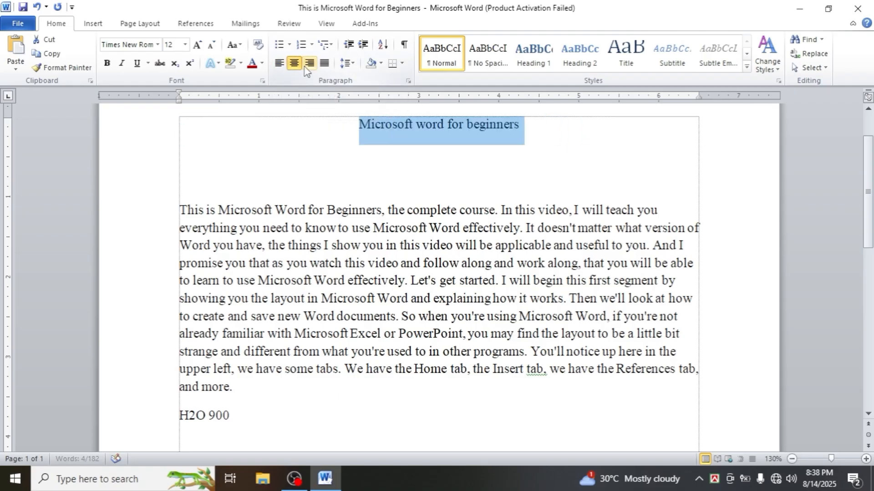
click(309, 64)
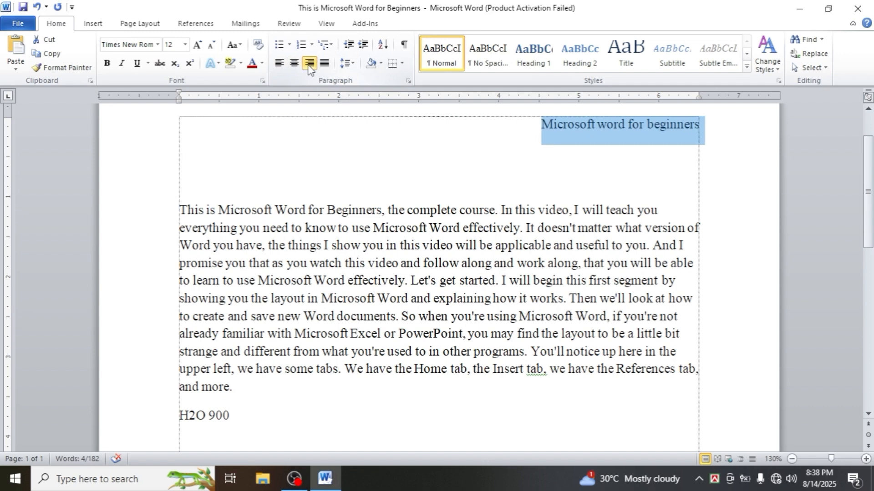
click(294, 64)
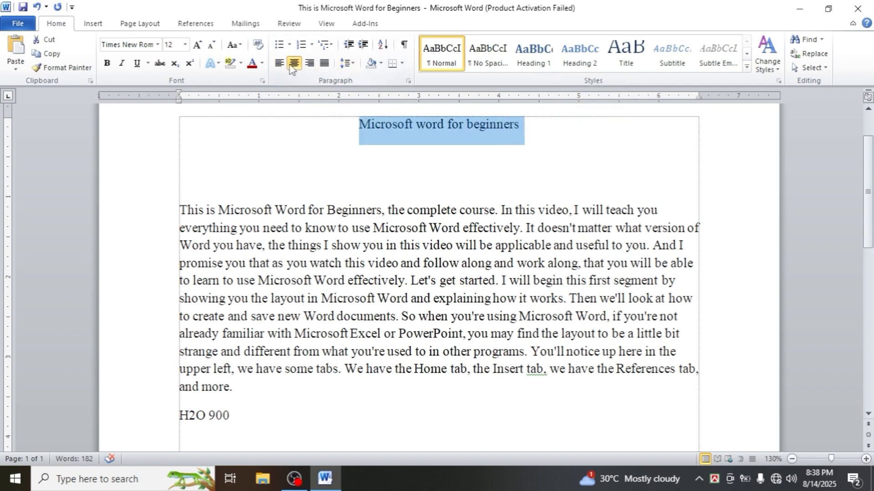
Insert a new empty line below the title and align it left
click(534, 123)
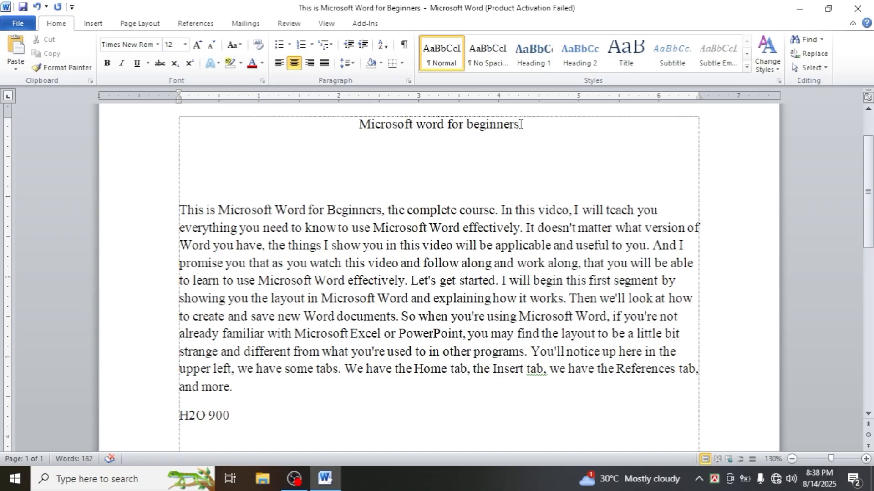
key(Return)
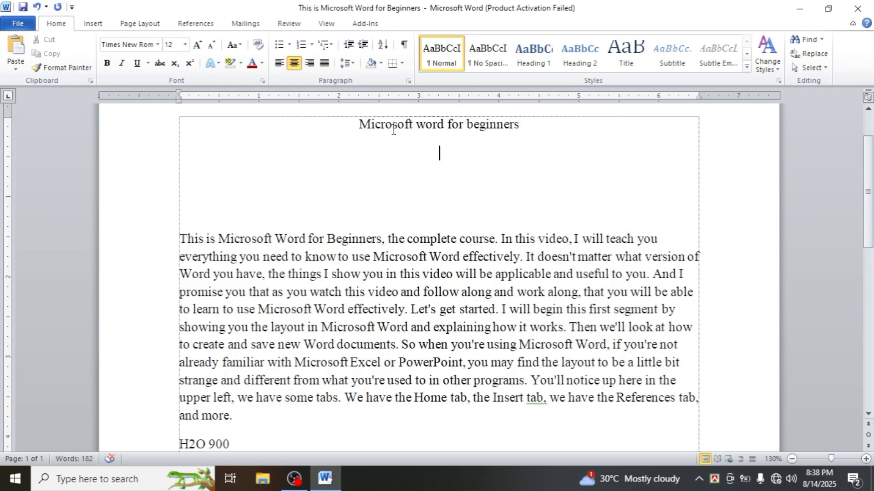
click(278, 65)
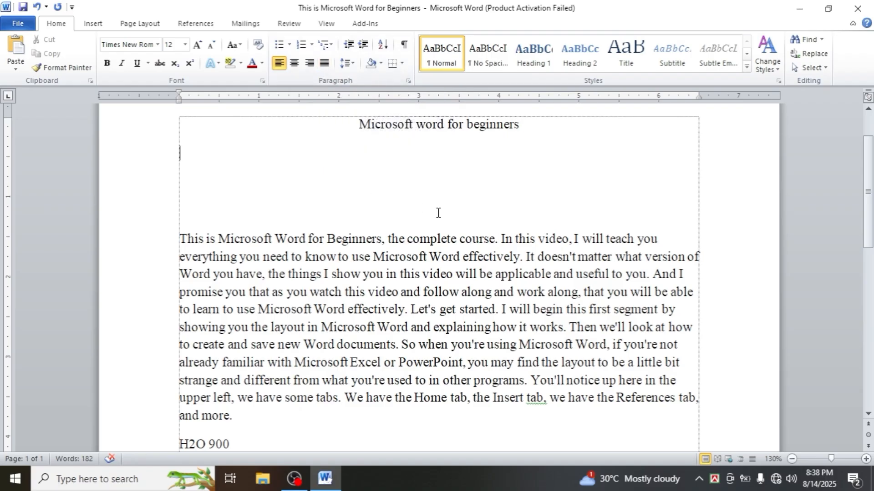
Justify the main paragraph from "This is Microsoft Word for Beginners" to "and more."
scroll(438, 213, down, 1)
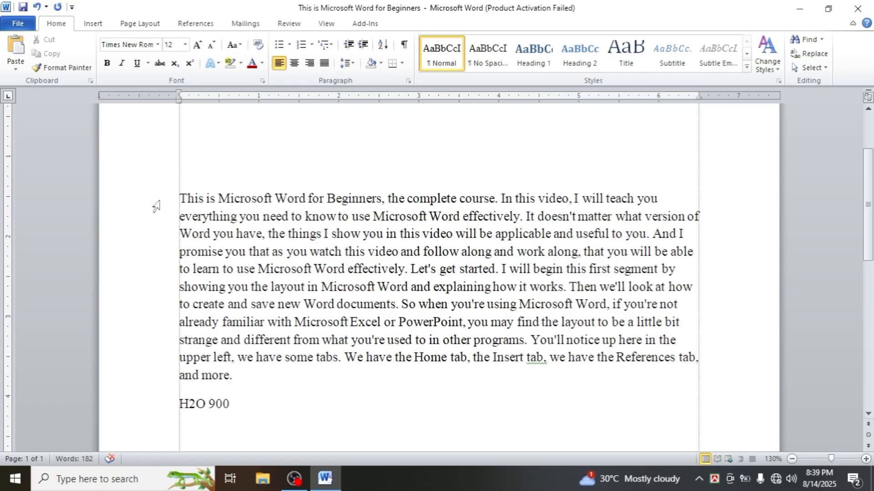
drag(157, 200, 195, 384)
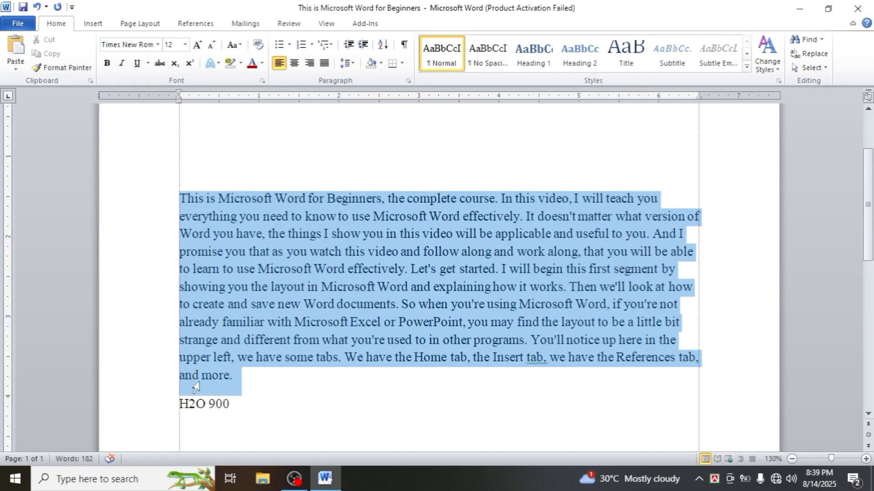
click(325, 64)
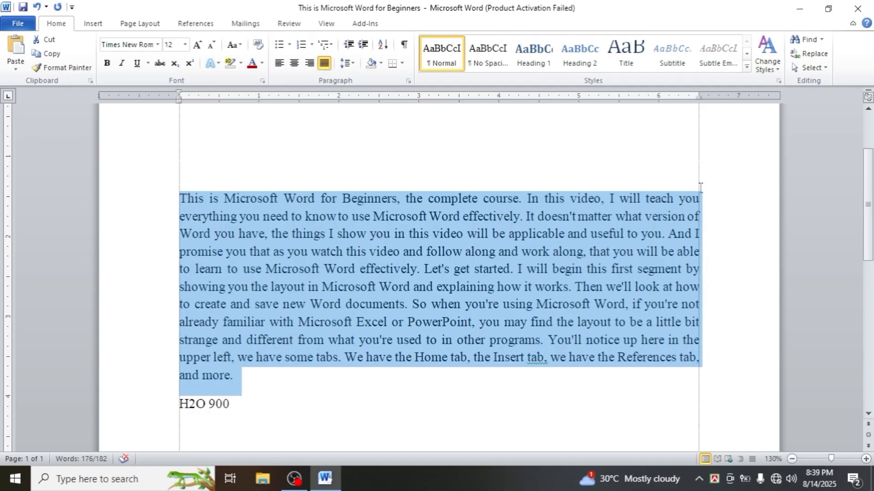
click(468, 238)
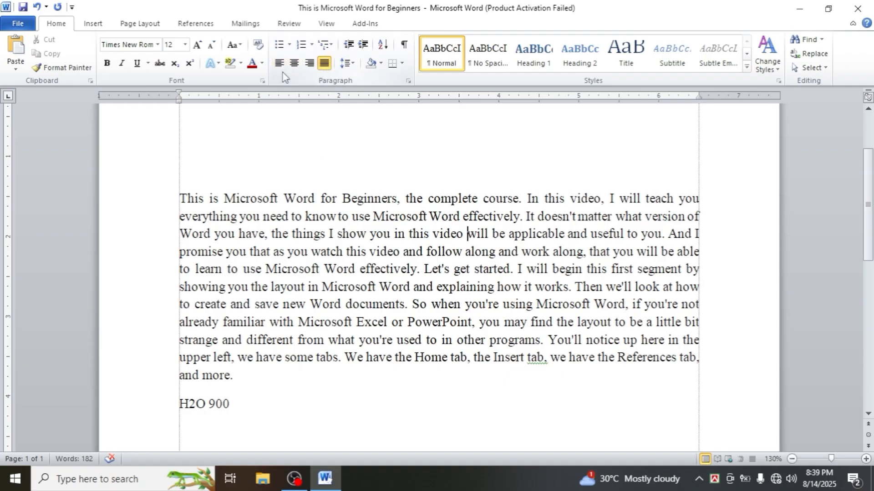
Start a new empty line below "H2O 900" at the end of the document
scroll(337, 296, down, 2)
scroll(283, 336, down, 2)
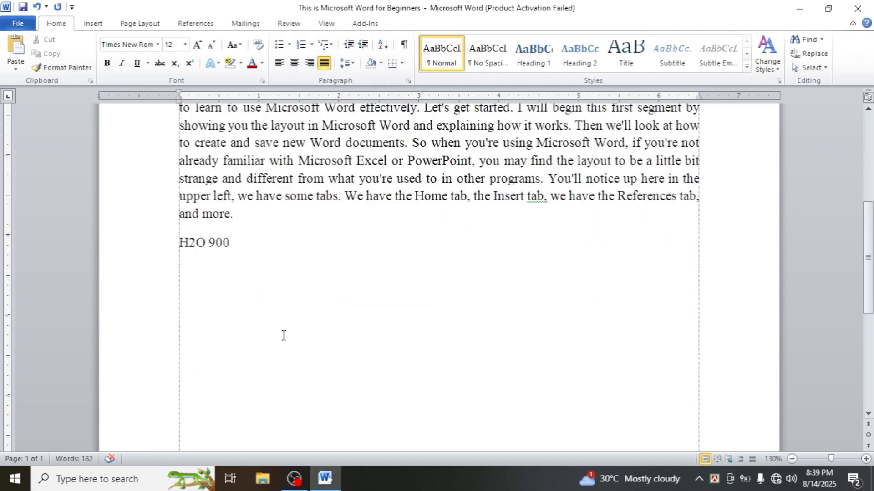
click(254, 202)
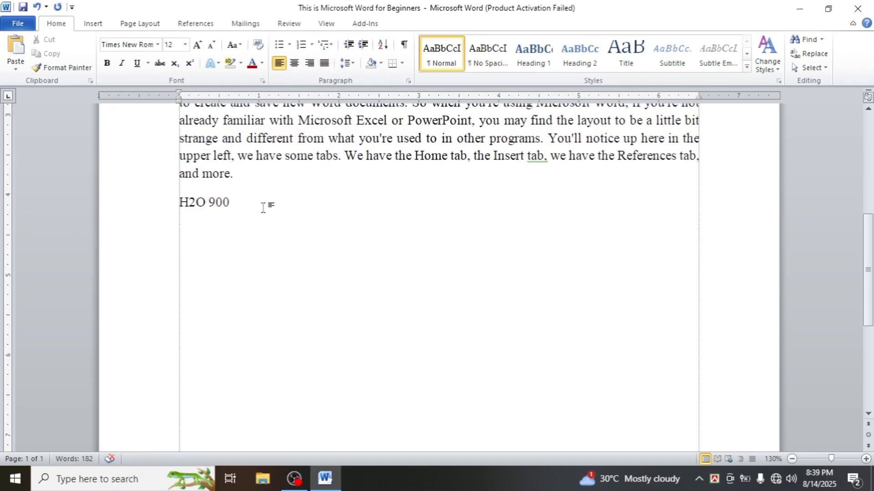
key(Return)
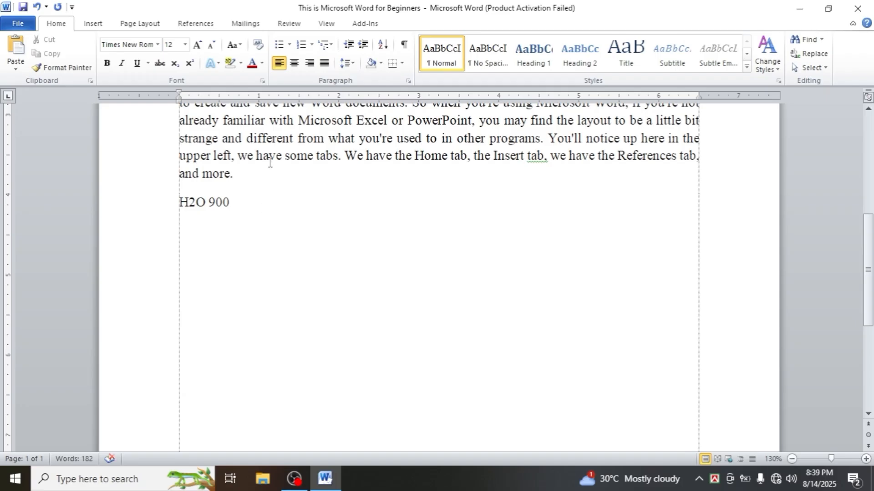
Create an arrow-bulleted list below "H2O 900" with the items "Mango" and "Pinat", followed by an empty item
click(290, 46)
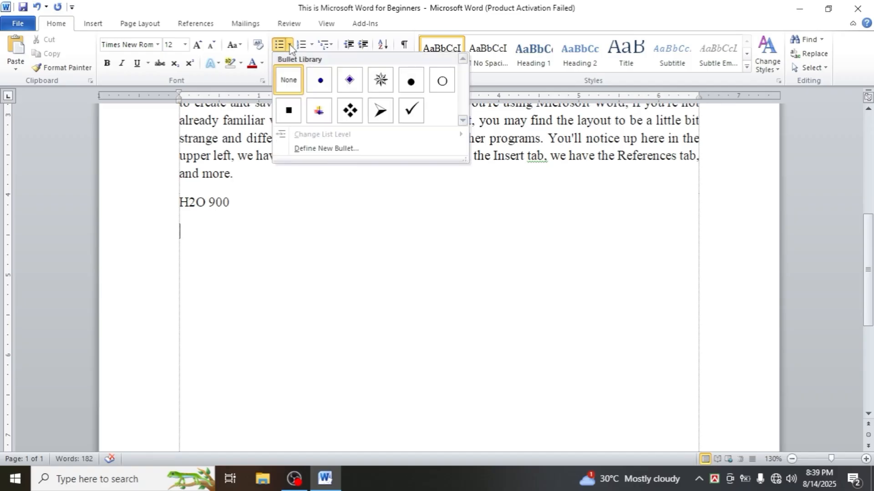
click(380, 112)
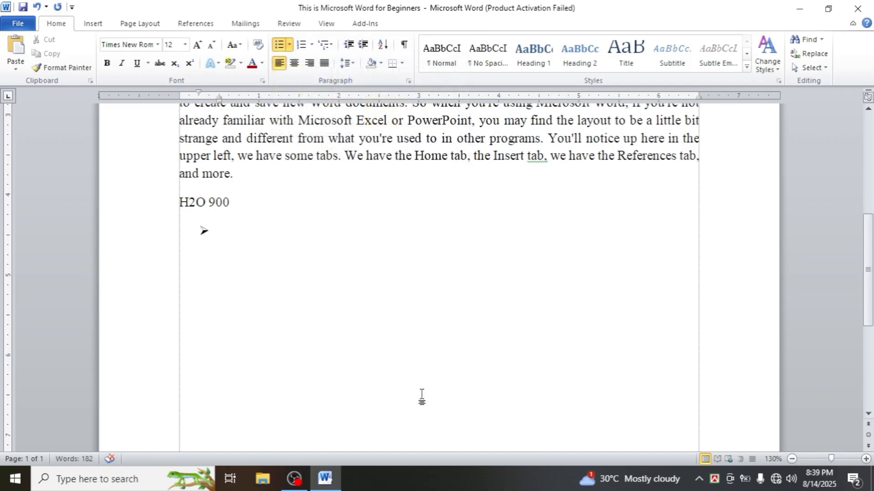
text(Mango)
key(Return)
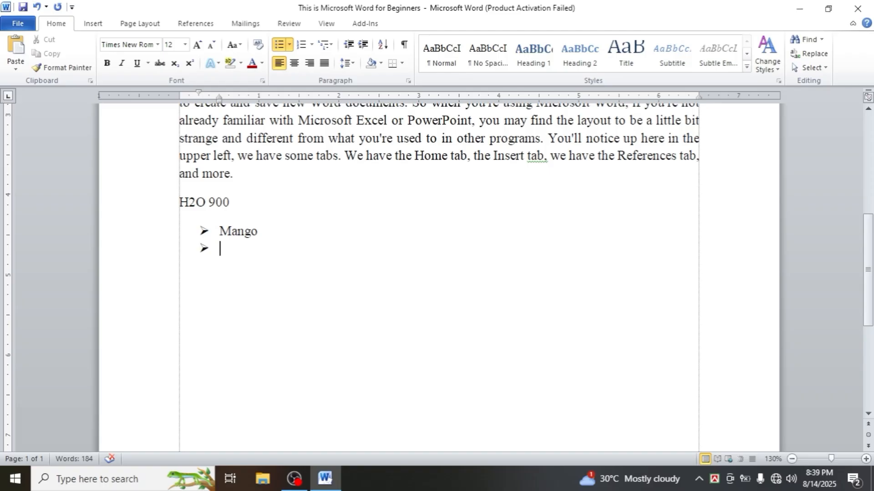
text(Pinat)
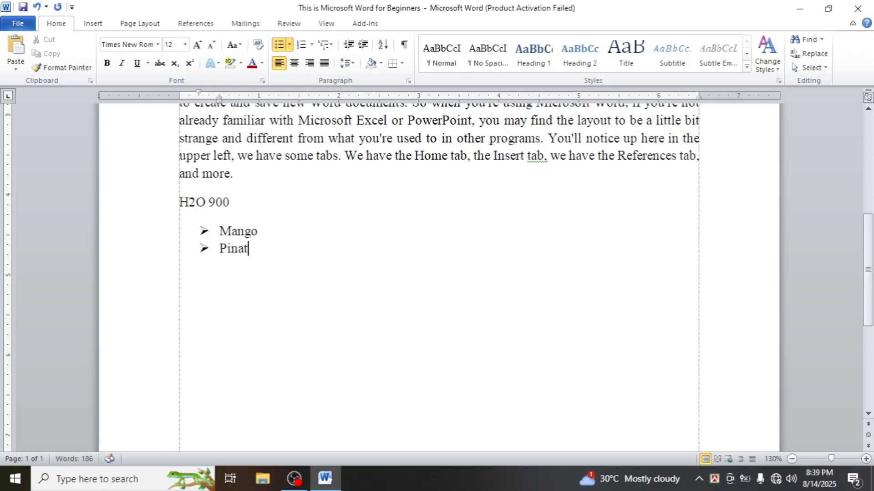
key(Return)
Change the bullets of the whole Mango and Pinat list to solid black dots
drag(219, 228, 222, 270)
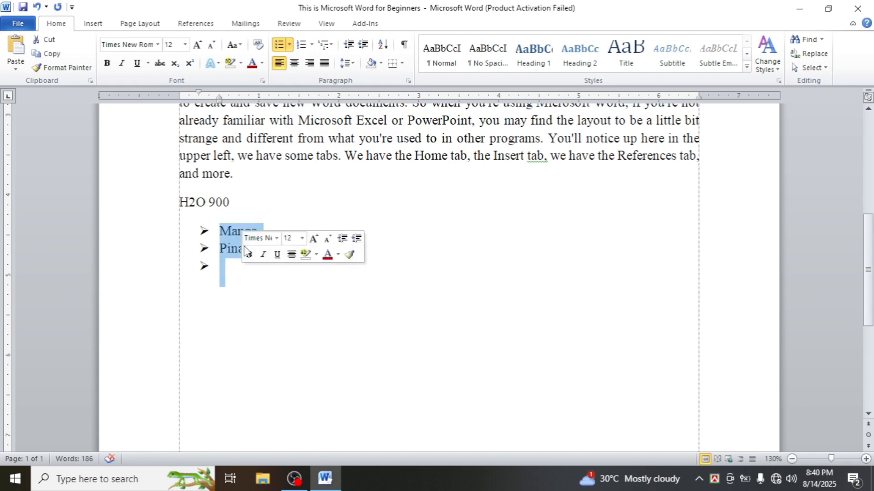
click(289, 45)
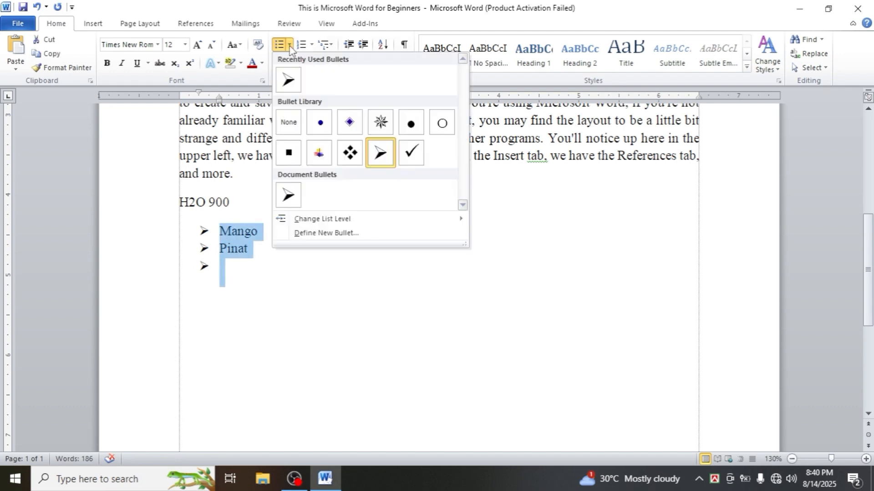
click(410, 122)
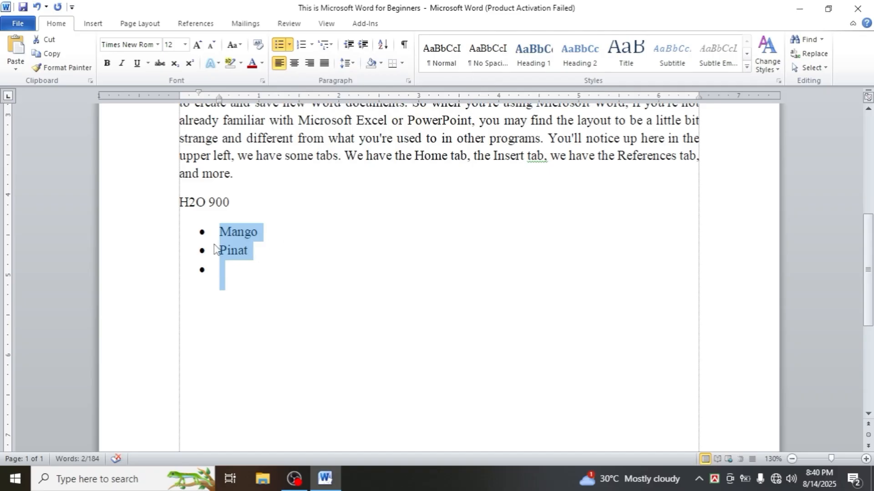
Define a new picture bullet using the multicoloured round image and apply it to the Mango and Pinat list
click(290, 45)
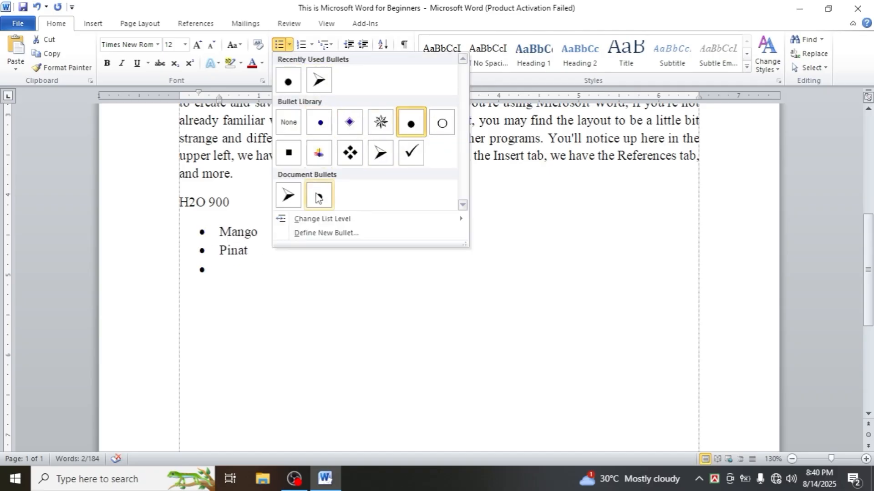
click(311, 233)
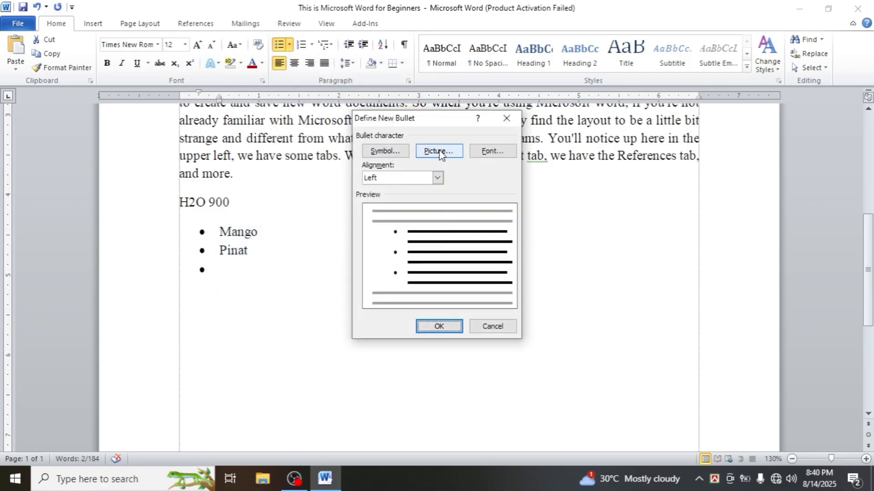
click(438, 152)
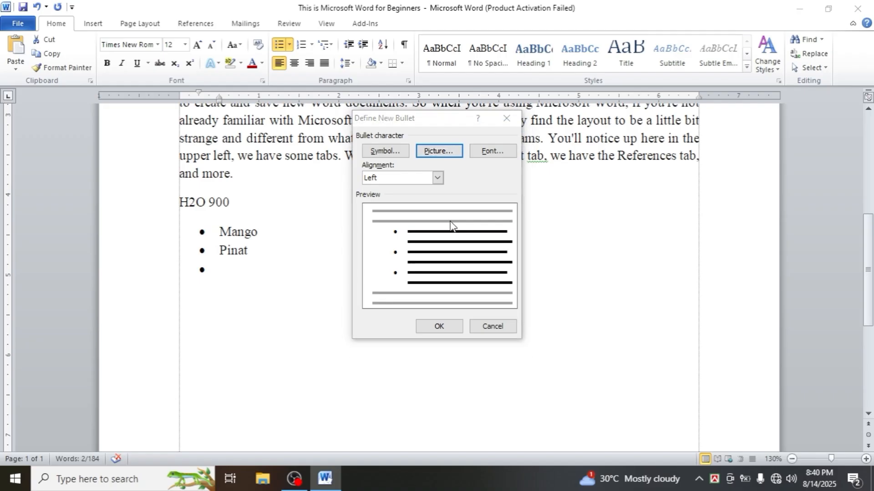
drag(522, 163, 521, 206)
click(389, 203)
click(521, 326)
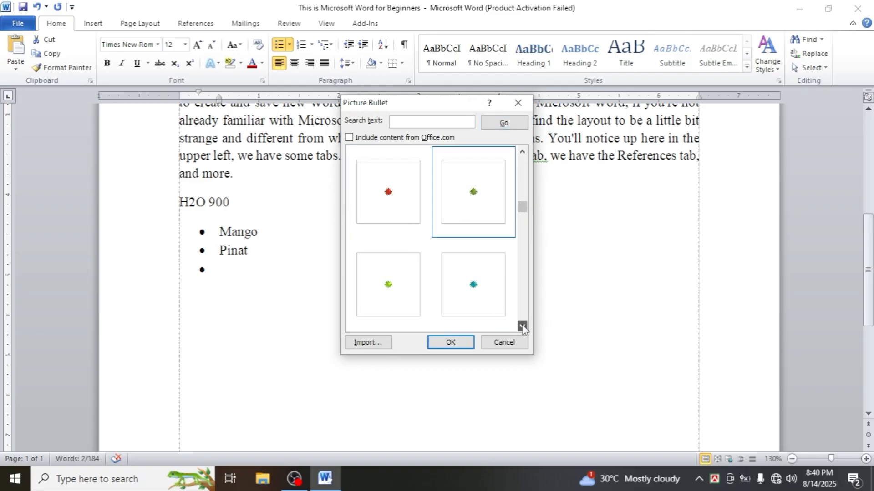
click(522, 326)
click(522, 326)
click(522, 325)
click(521, 326)
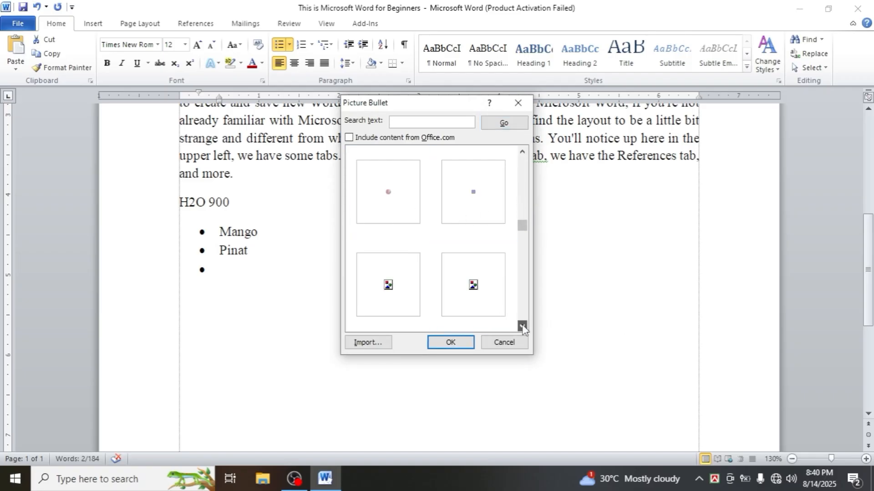
click(522, 326)
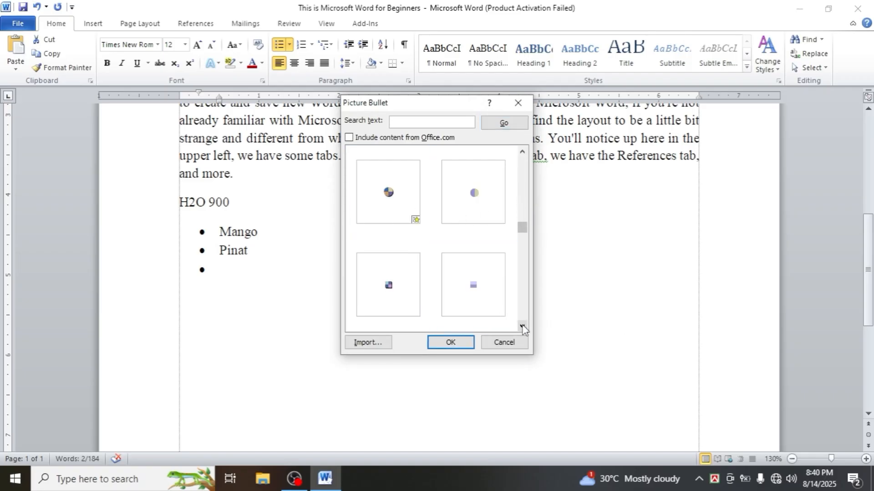
click(390, 197)
click(465, 345)
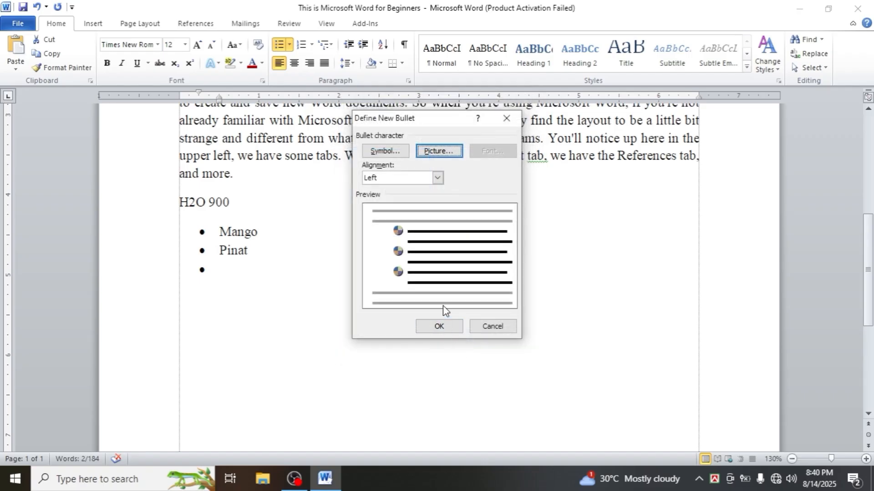
click(439, 326)
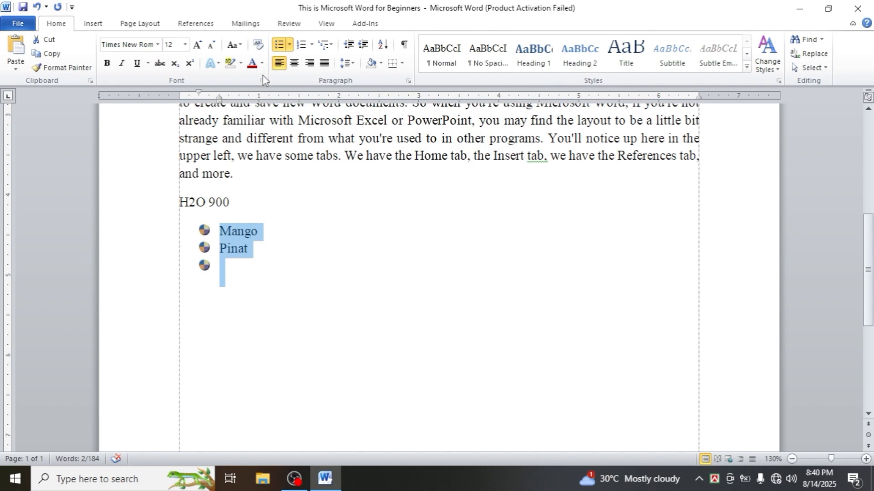
Remove the bullets from the Mango and Pinat lines and apply the A. B. C. numbering format
click(289, 47)
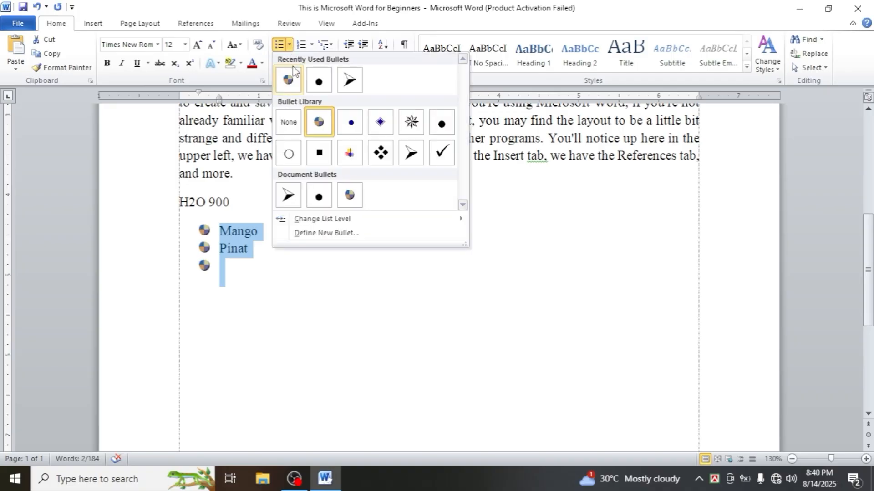
click(288, 121)
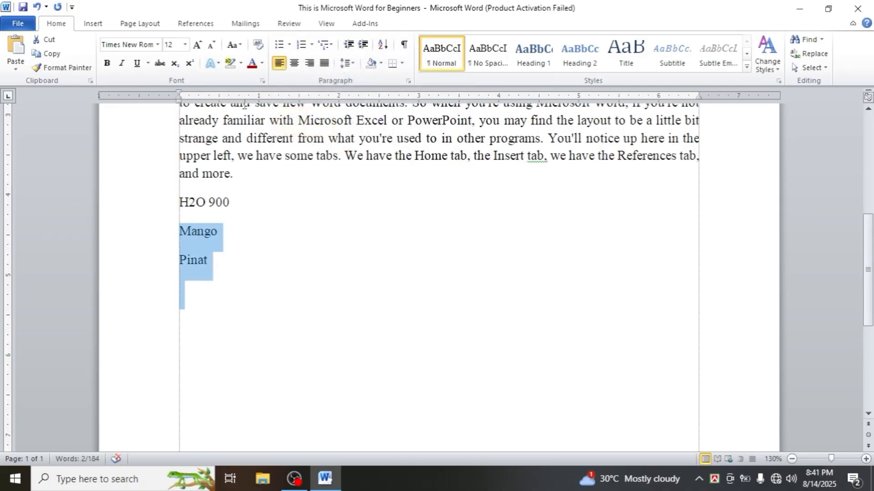
click(312, 45)
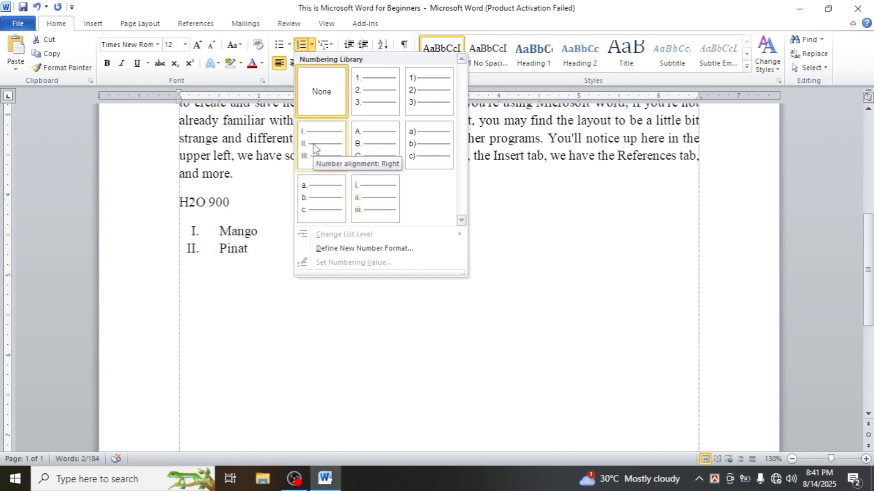
click(370, 136)
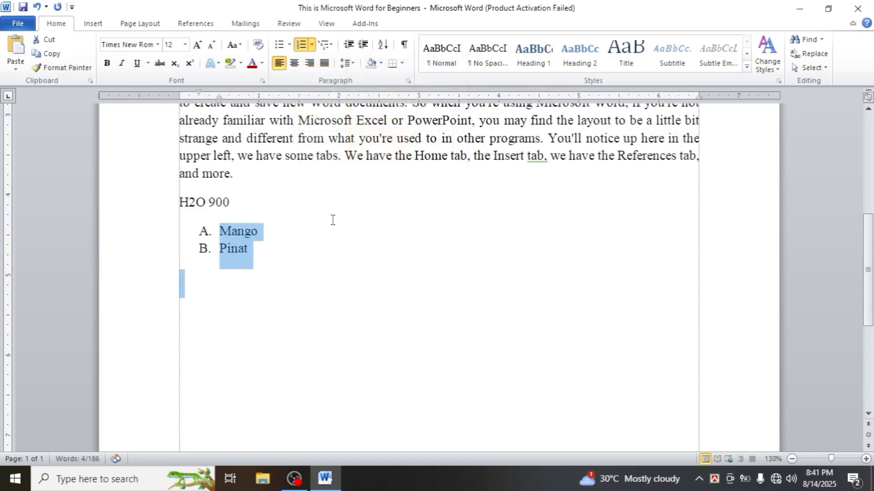
Remove the lettering from the Mango and Pinat lines and apply the 1. 2. 3. numbering format
click(311, 45)
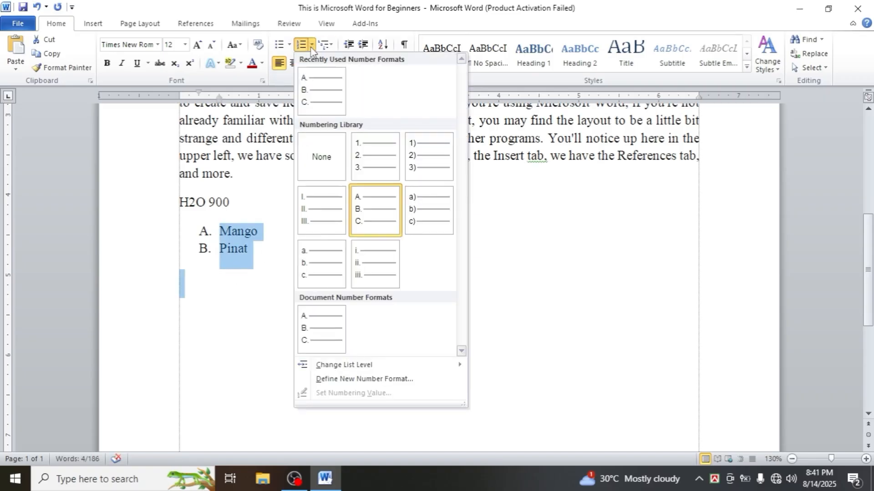
click(320, 159)
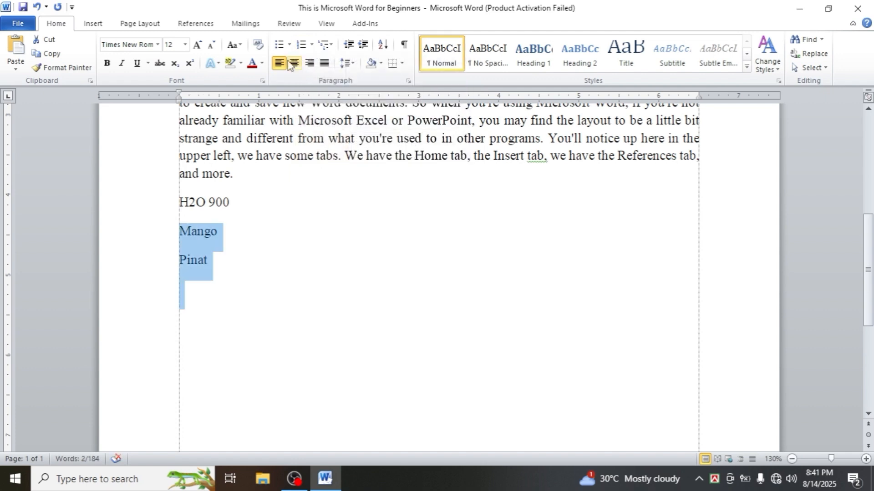
click(311, 44)
click(375, 156)
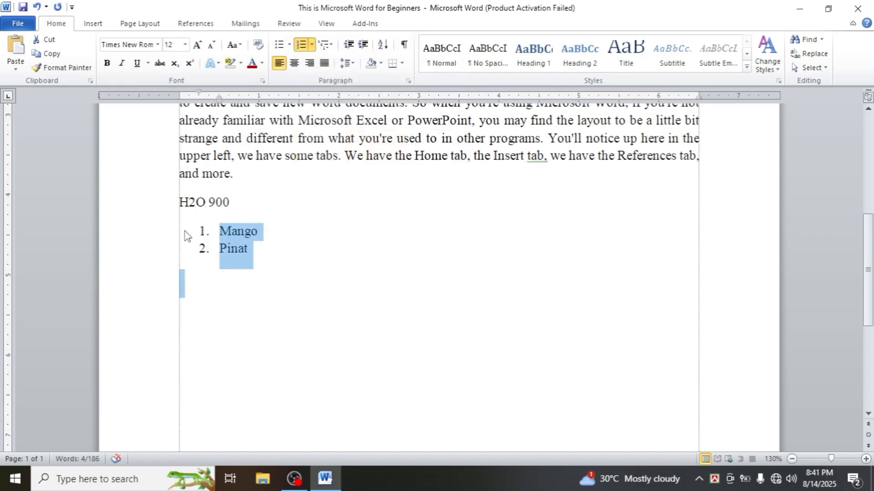
Decrease the indent of the numbered Mango and Pinat list by one level
click(229, 235)
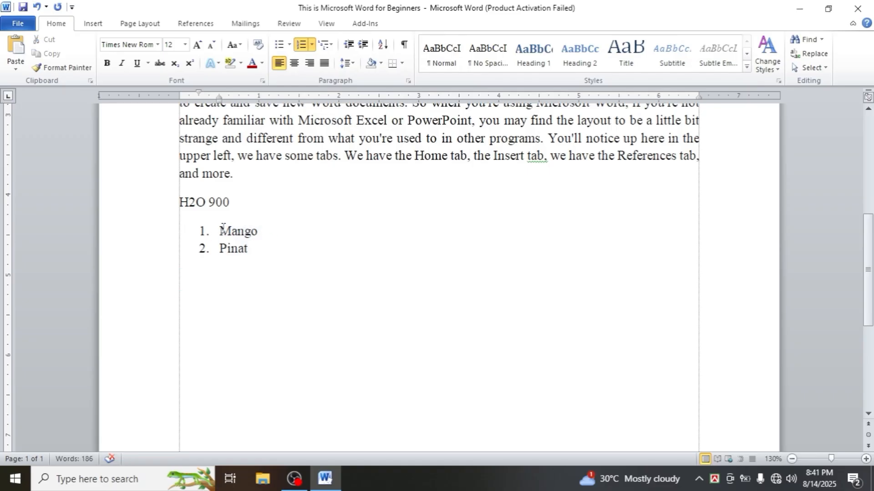
drag(221, 227, 256, 269)
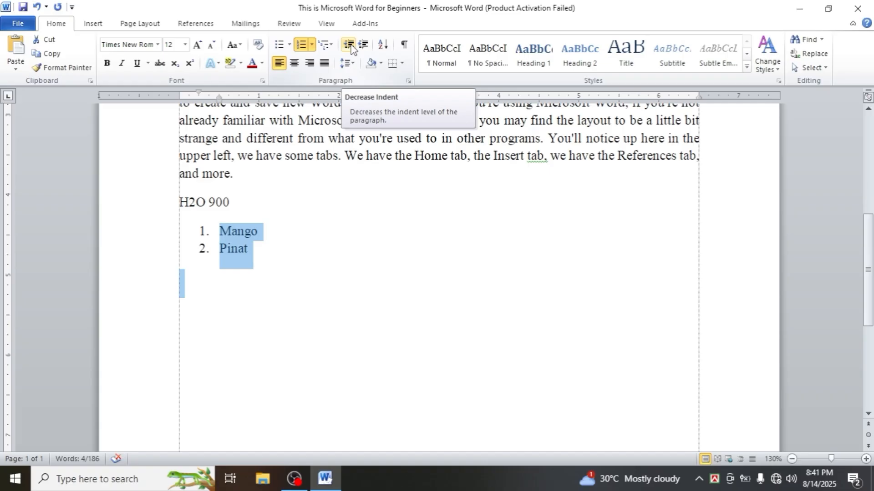
click(350, 45)
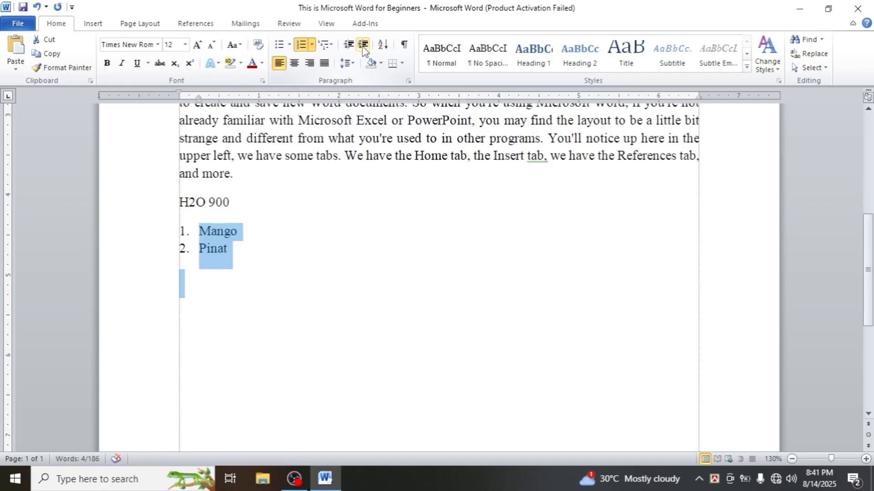
Increase the indent of the numbered Mango and Pinat list by seven levels
click(363, 45)
click(363, 45)
click(363, 45)
click(362, 45)
click(363, 45)
click(363, 45)
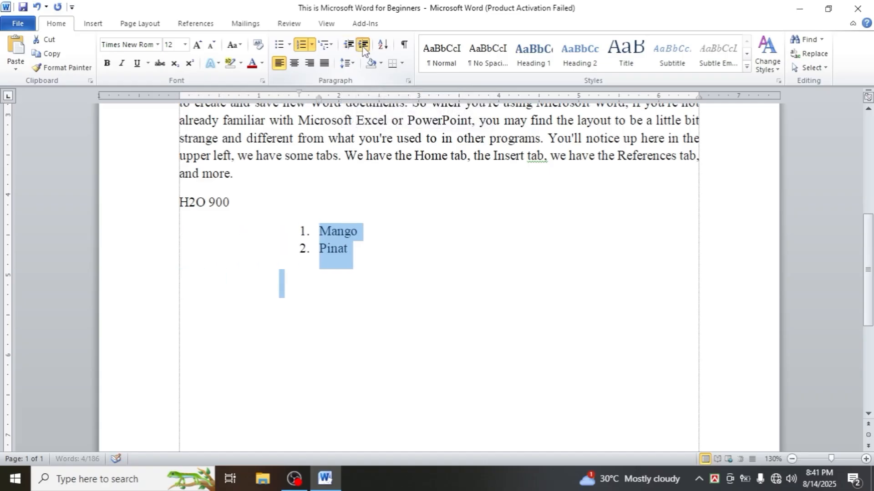
click(362, 45)
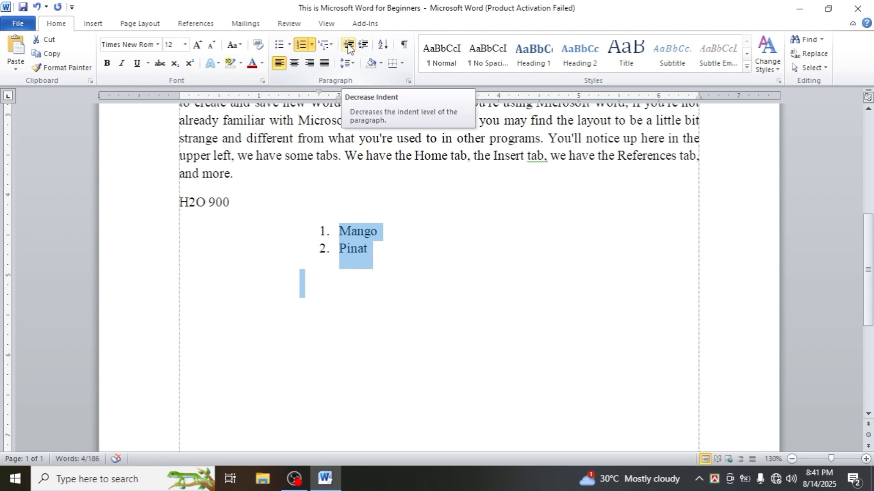
Decrease the indent of the numbered list by seven levels back to the page margin and deselect it
click(348, 45)
click(348, 45)
click(349, 45)
click(348, 45)
click(348, 45)
click(348, 45)
click(348, 45)
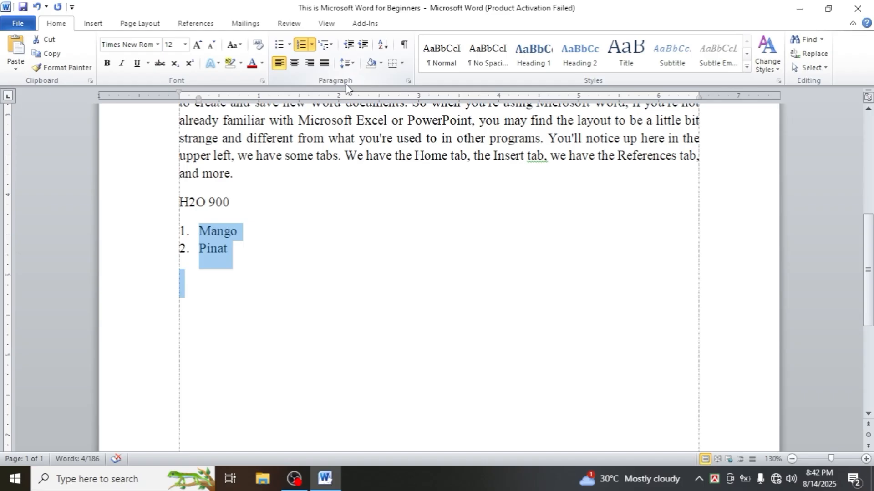
click(329, 213)
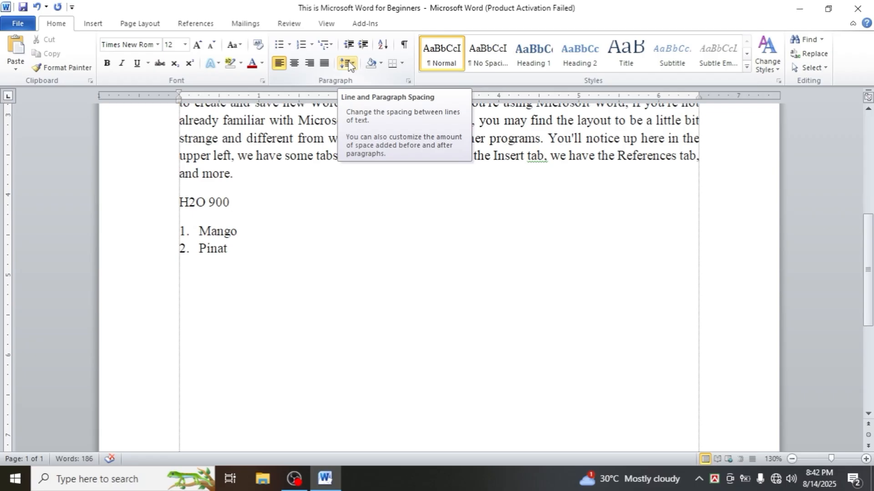
Select the whole document from the title down and set its line spacing to 1.0
scroll(308, 267, up, 3)
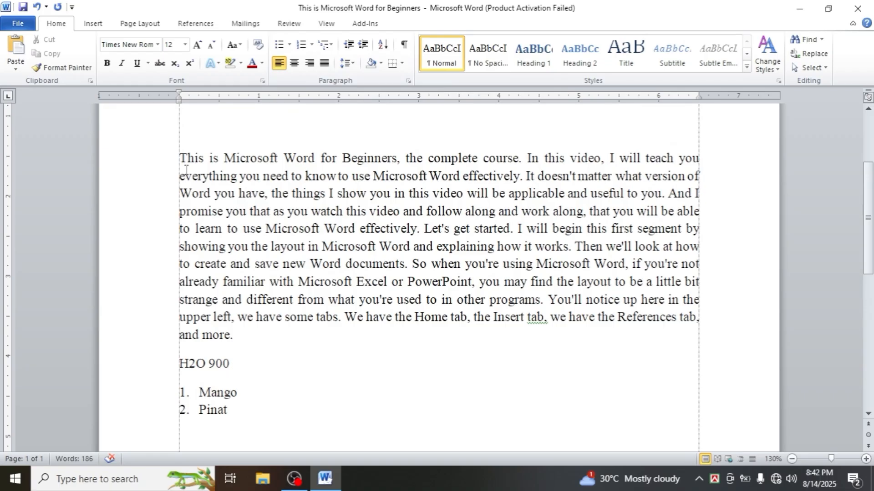
scroll(186, 169, down, 2)
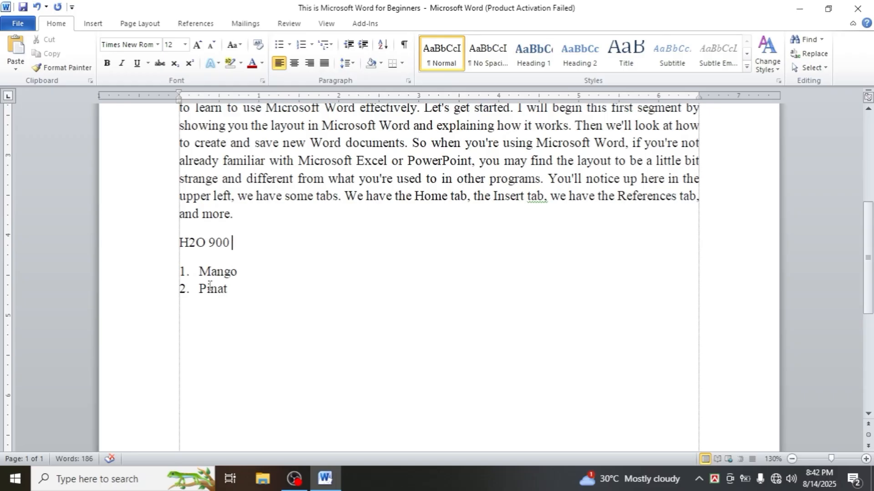
scroll(247, 264, up, 2)
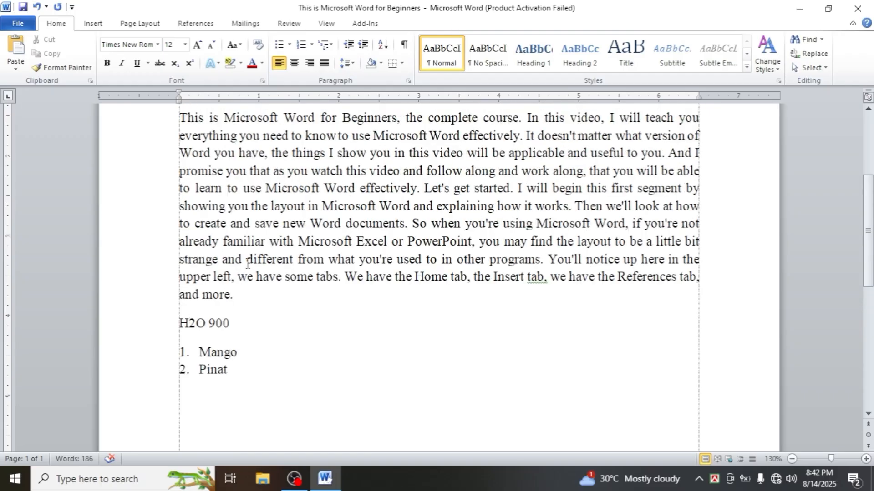
scroll(247, 264, up, 1)
scroll(177, 200, up, 2)
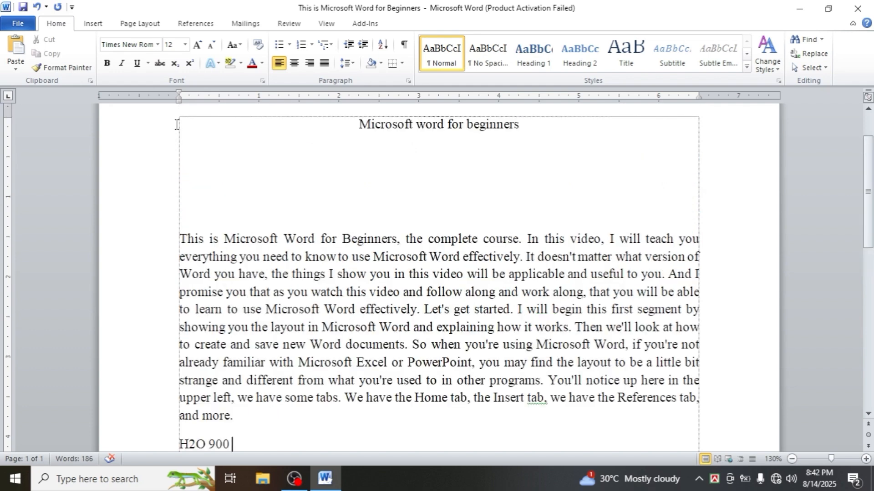
drag(359, 125, 255, 351)
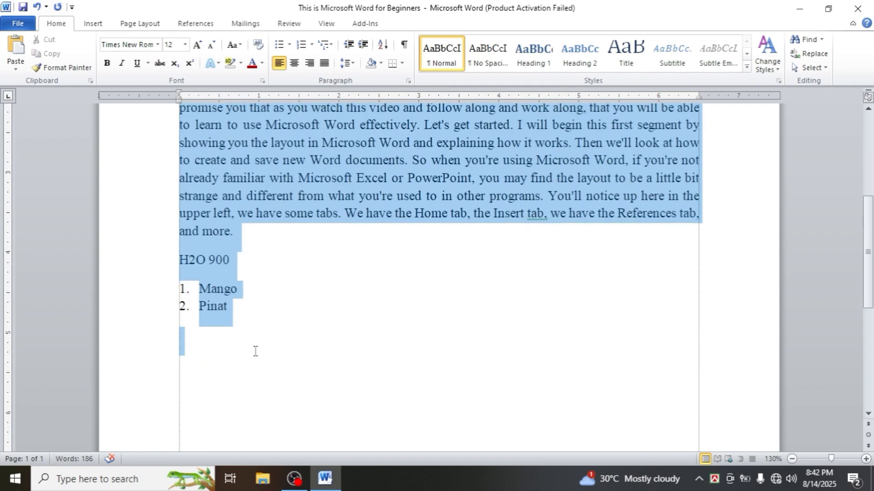
click(353, 64)
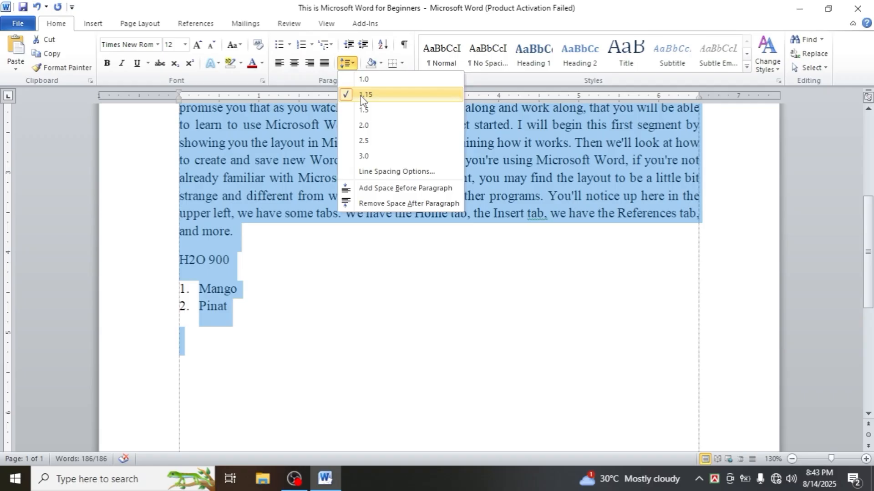
click(363, 80)
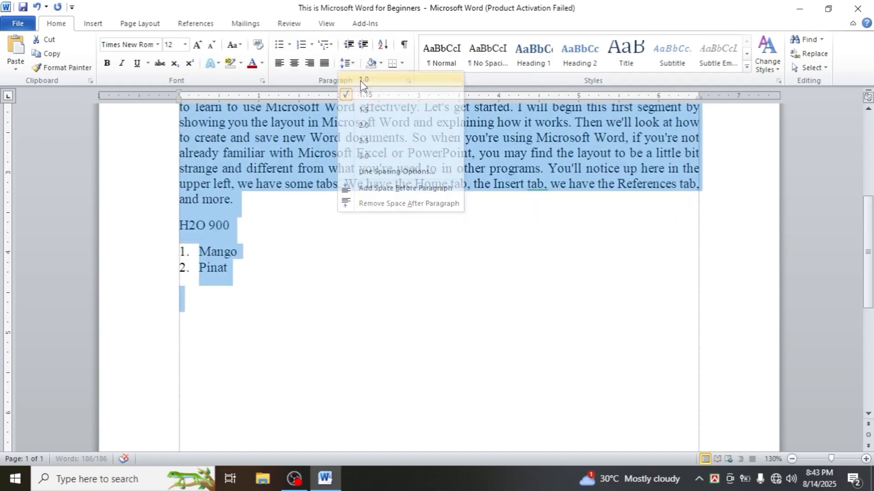
scroll(218, 257, up, 6)
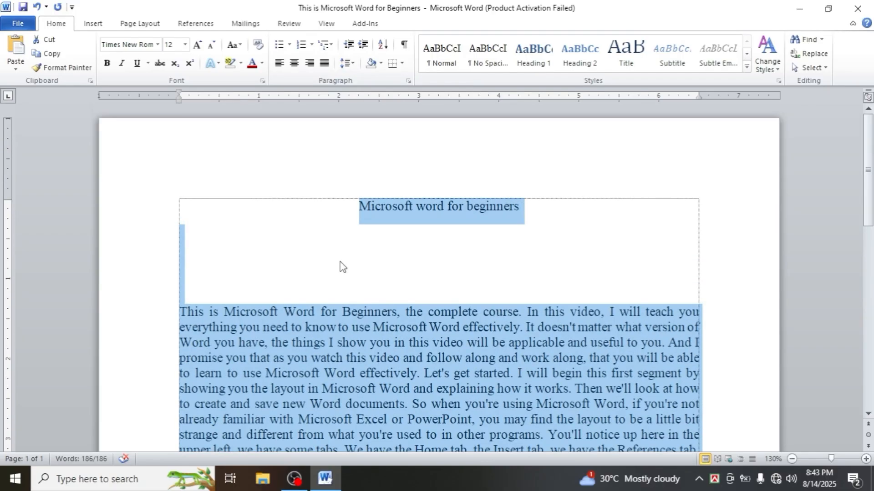
scroll(346, 264, down, 4)
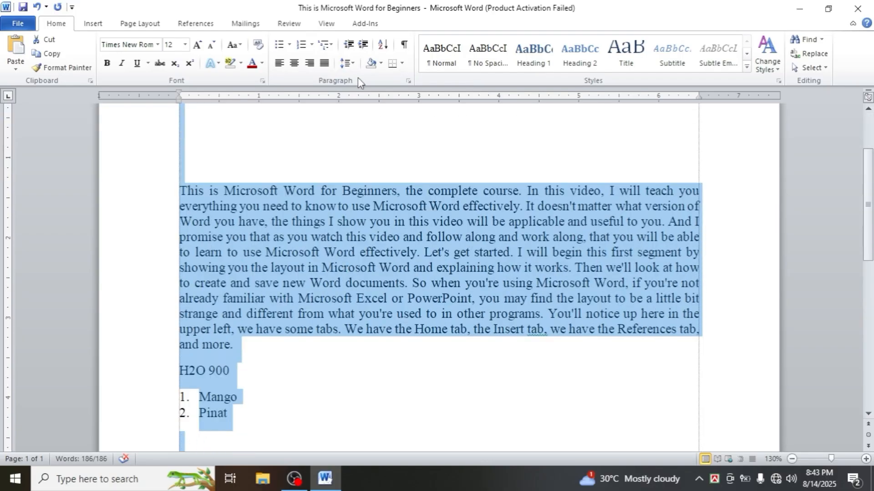
Remove the space after paragraphs throughout the whole document
click(352, 65)
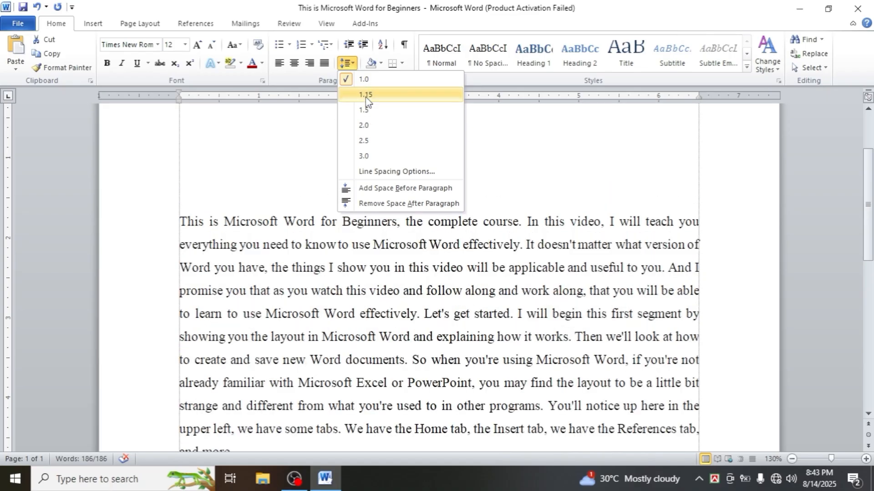
key(ctrl+a)
click(353, 64)
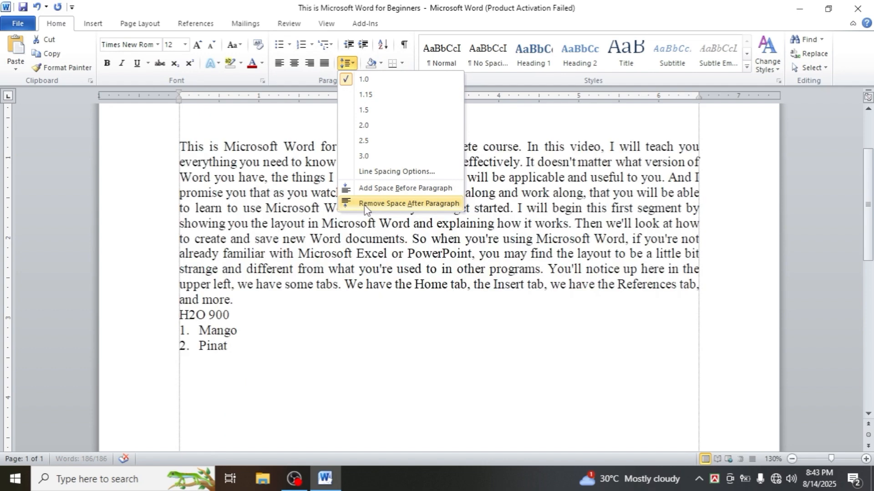
click(389, 203)
scroll(294, 307, up, 3)
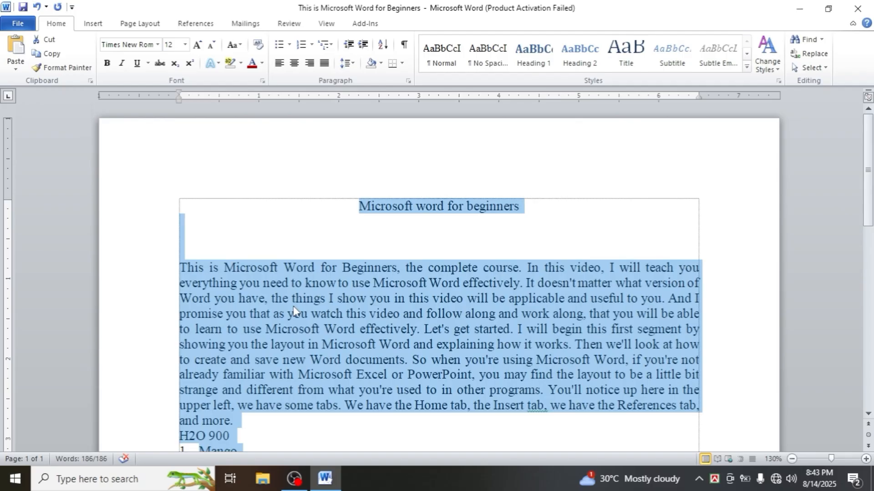
Set the line spacing of the whole document to 1.15 and deselect the text
click(347, 63)
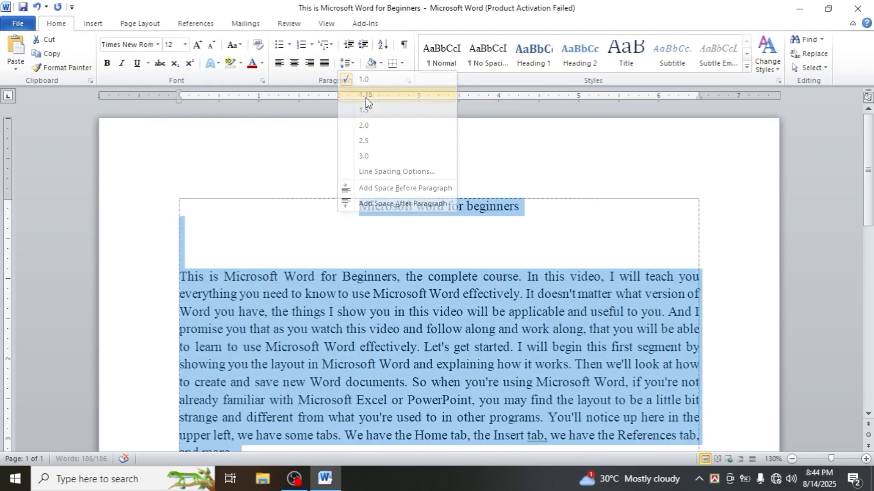
click(403, 204)
scroll(364, 243, down, 2)
scroll(364, 244, down, 1)
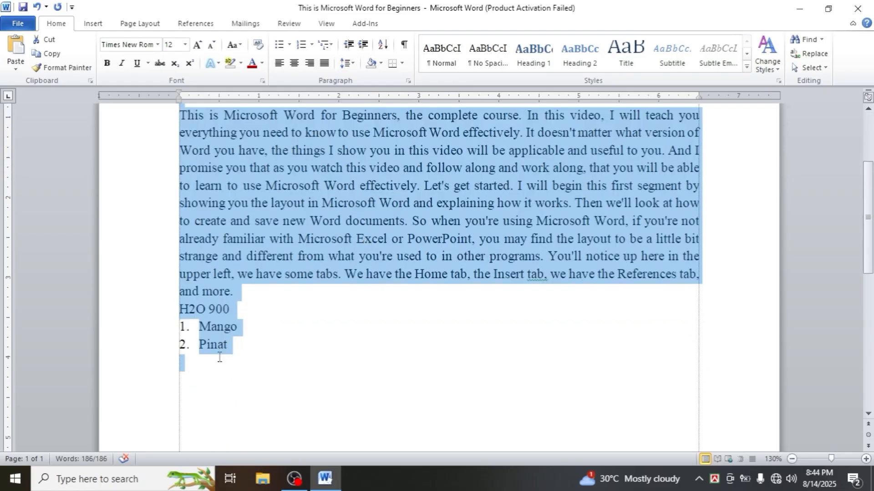
scroll(452, 348, up, 1)
scroll(309, 374, down, 2)
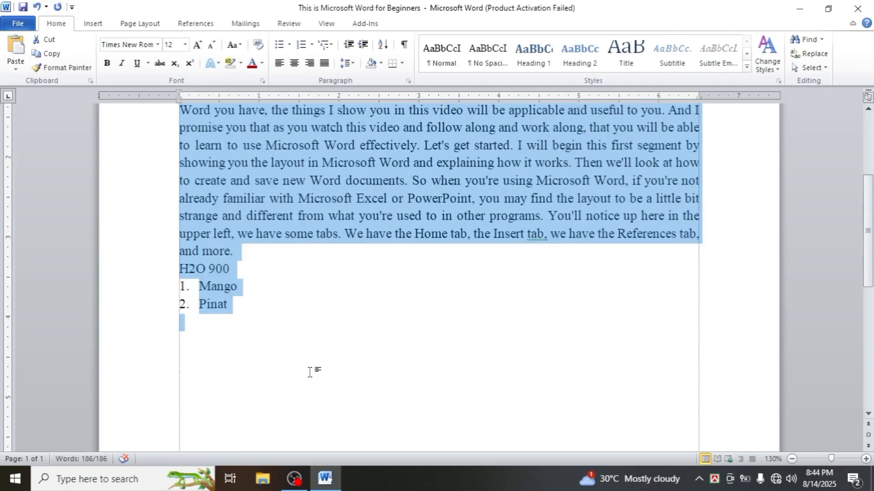
click(309, 372)
scroll(277, 326, up, 1)
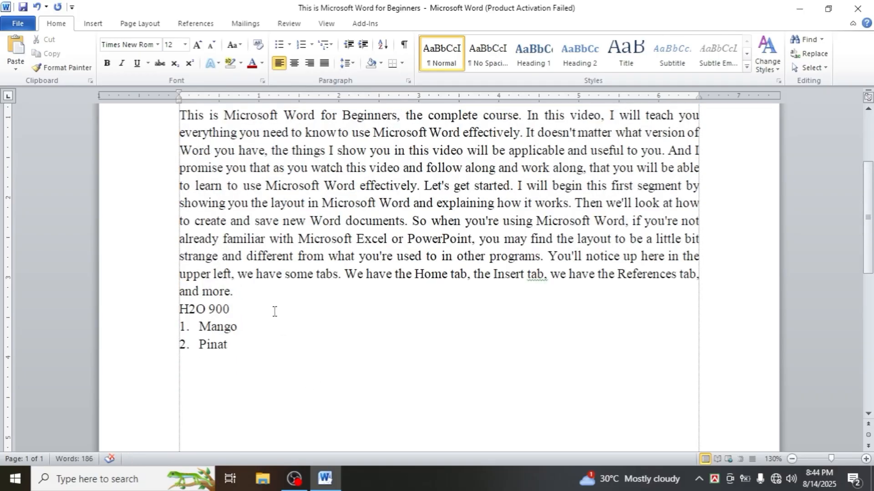
Apply yellow paragraph shading to the title "Microsoft word for beginners" and deselect it
scroll(274, 312, up, 3)
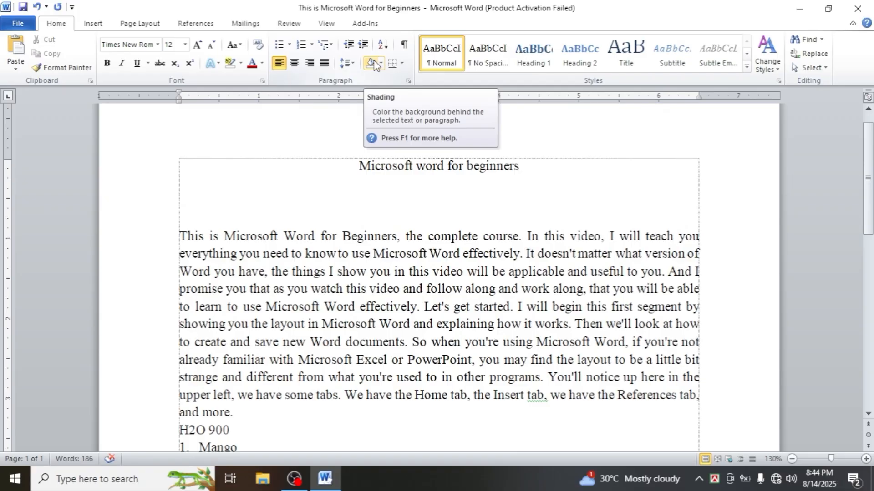
scroll(309, 233, down, 4)
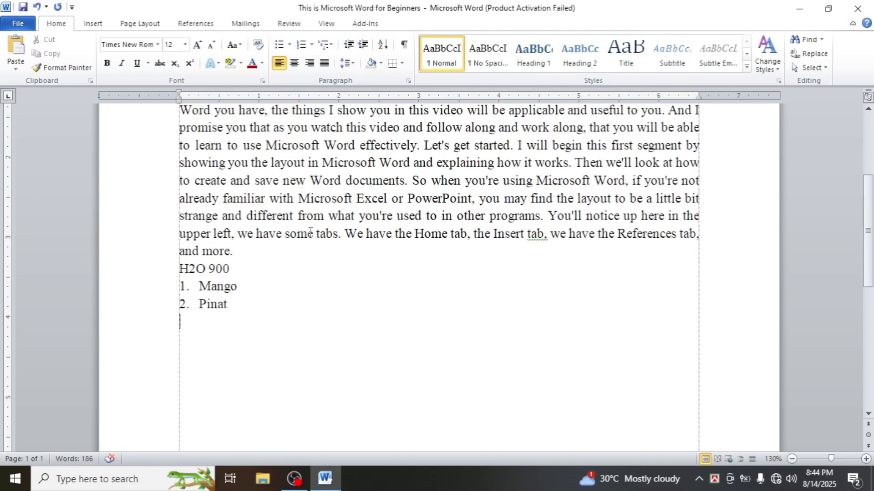
scroll(310, 232, up, 5)
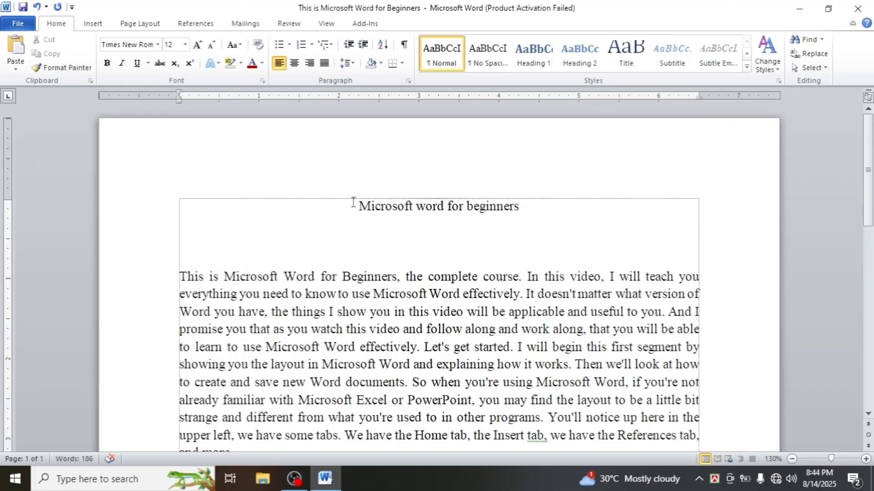
drag(354, 202, 513, 197)
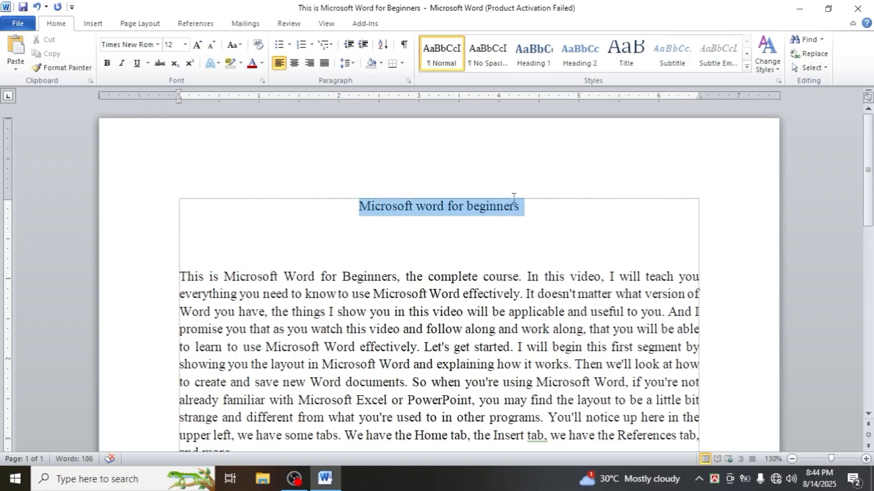
click(359, 206)
drag(360, 206, 523, 205)
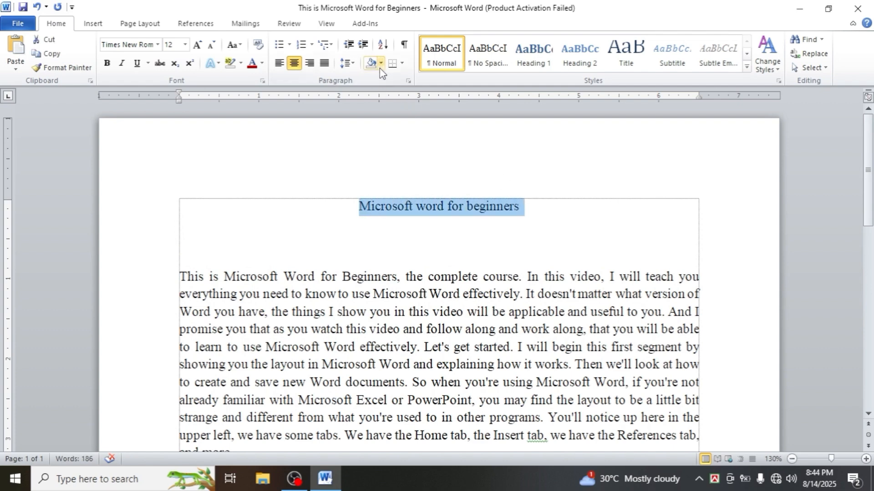
click(379, 65)
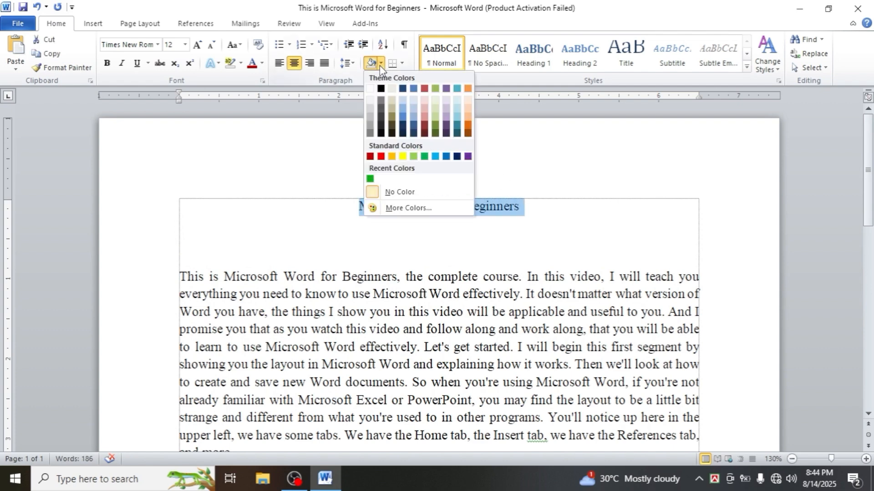
click(403, 156)
click(457, 223)
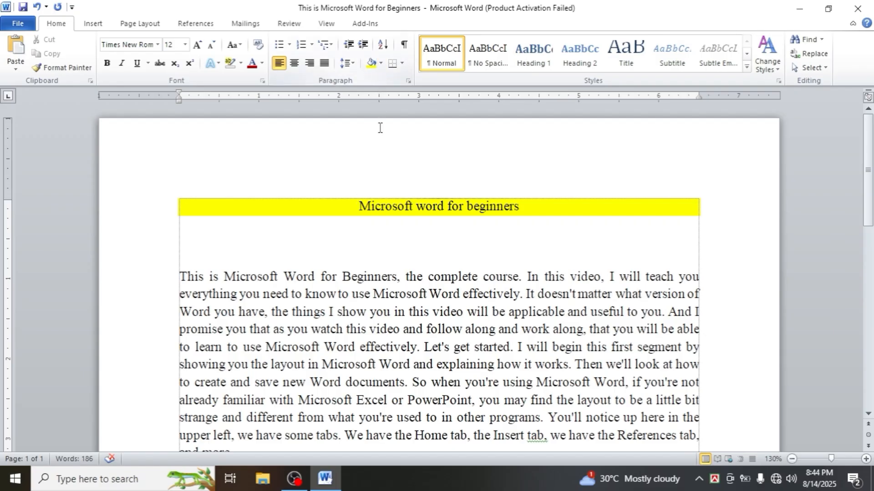
Remove the shading from the title by setting it to No Color
click(356, 207)
drag(355, 207, 524, 199)
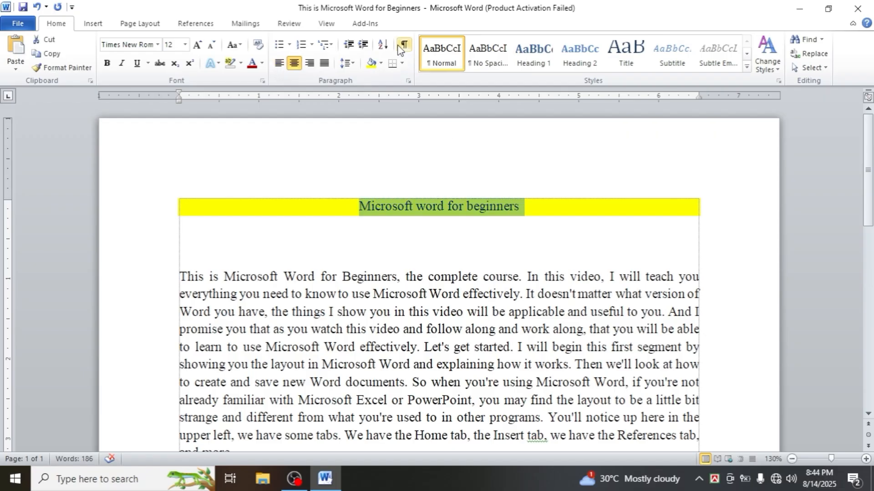
click(381, 63)
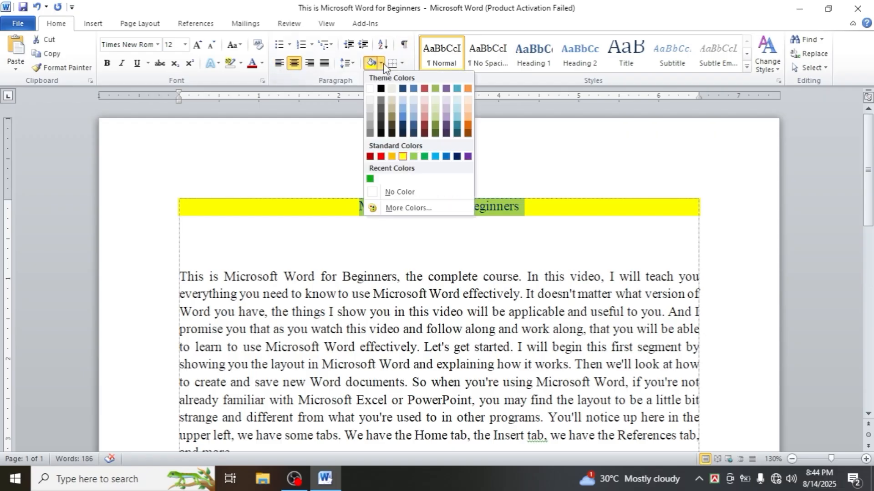
click(402, 196)
Shade the main body paragraph with the lightest tint of the dark blue theme color and deselect it
scroll(379, 284, down, 3)
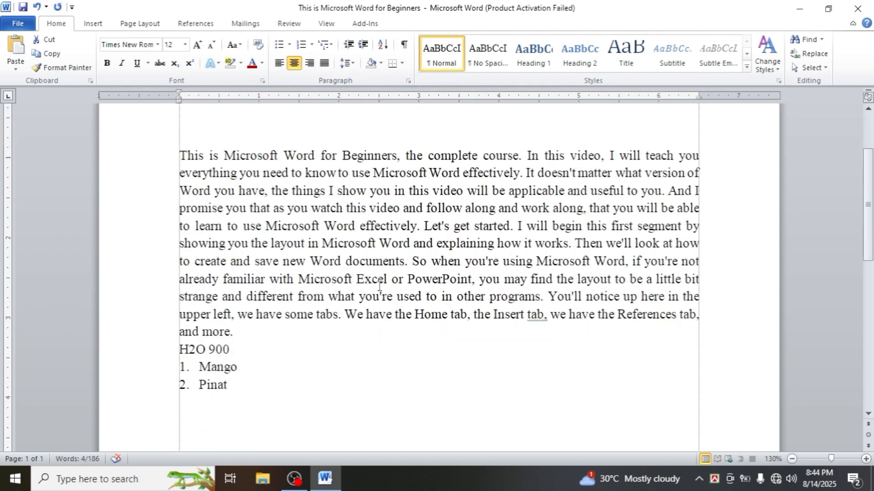
drag(176, 154, 290, 339)
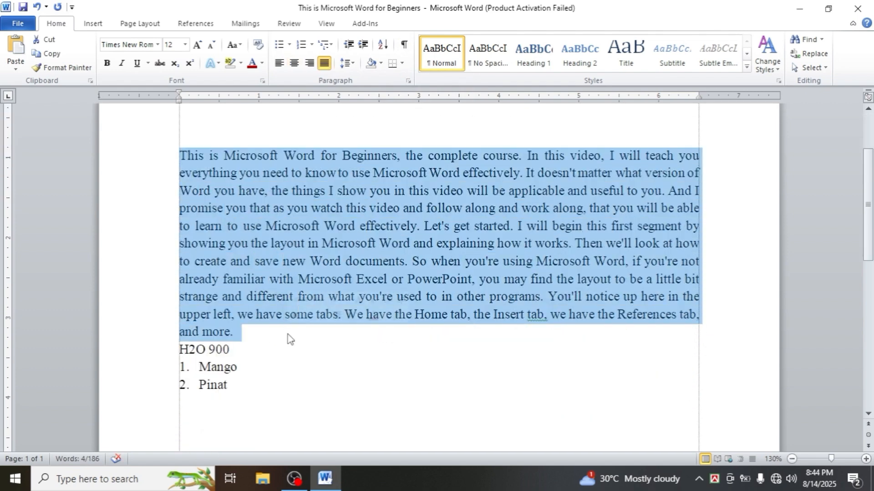
click(380, 63)
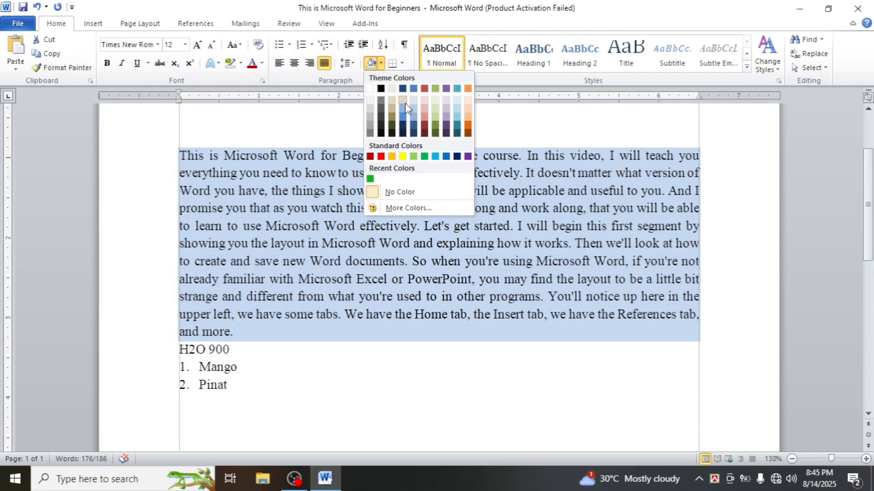
click(405, 103)
click(315, 195)
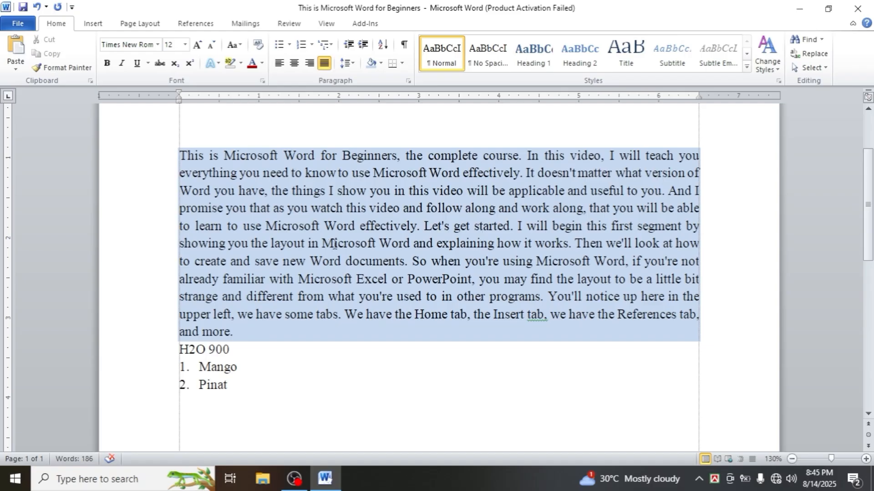
Set the body paragraph's shading to No Color and deselect the text
drag(166, 160, 246, 333)
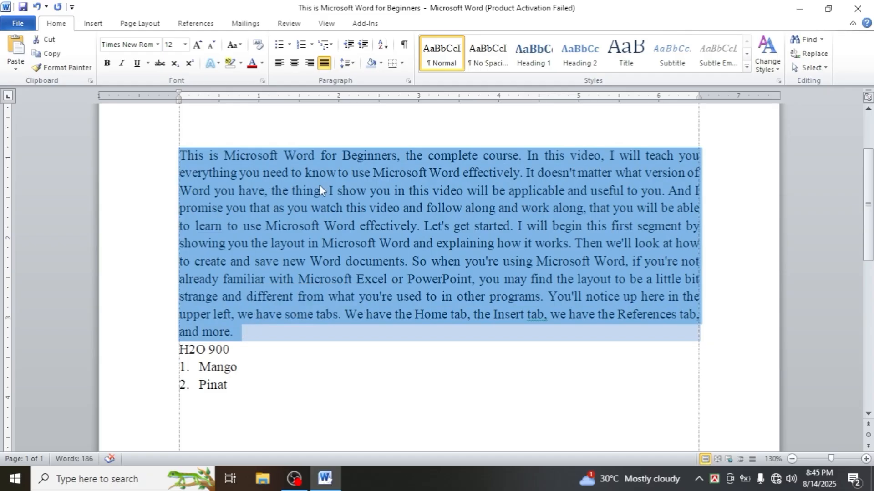
click(381, 65)
click(390, 192)
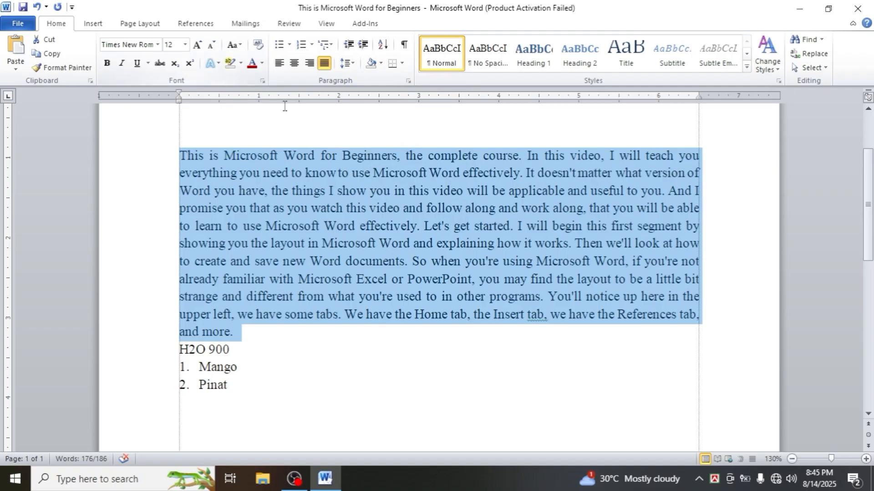
click(430, 209)
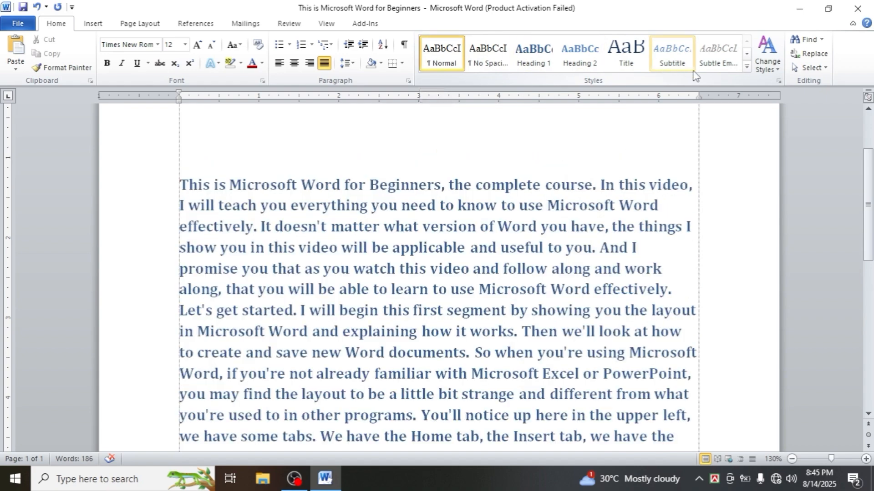
Examine the quick styles gallery and the style set, color, font and paragraph spacing options for changing the document's styles
click(746, 67)
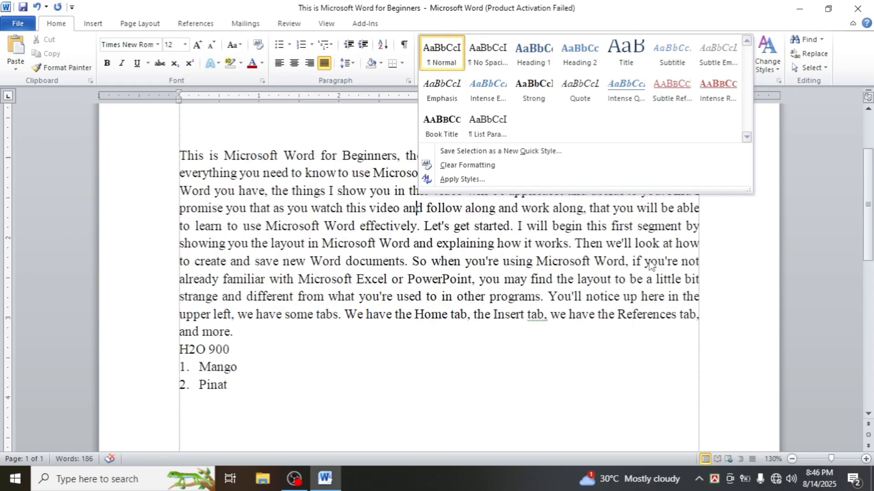
click(741, 302)
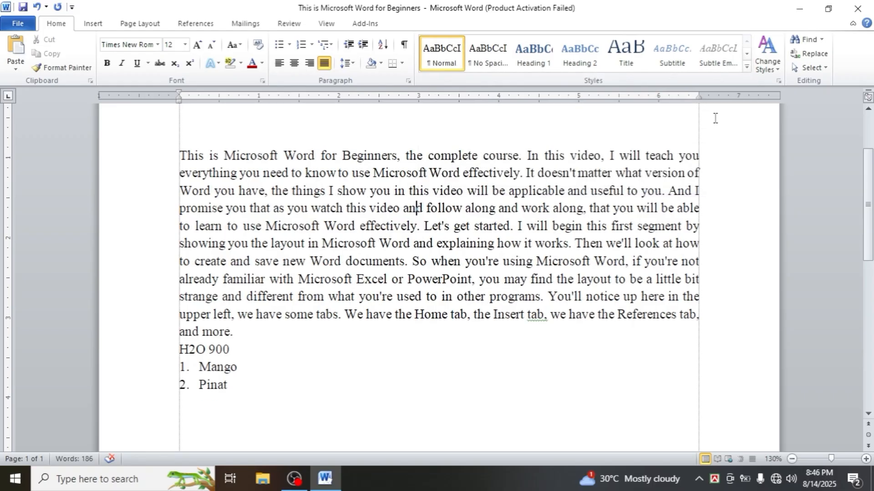
click(769, 71)
mouse_move(771, 86)
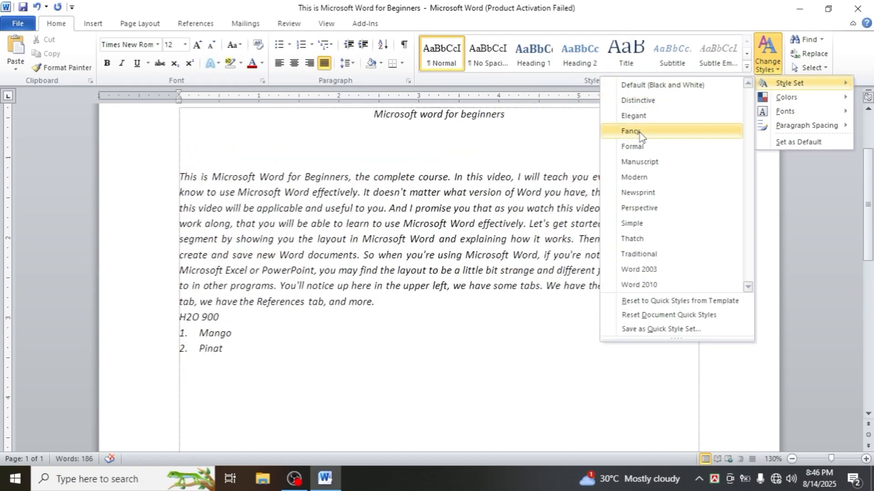
mouse_move(808, 97)
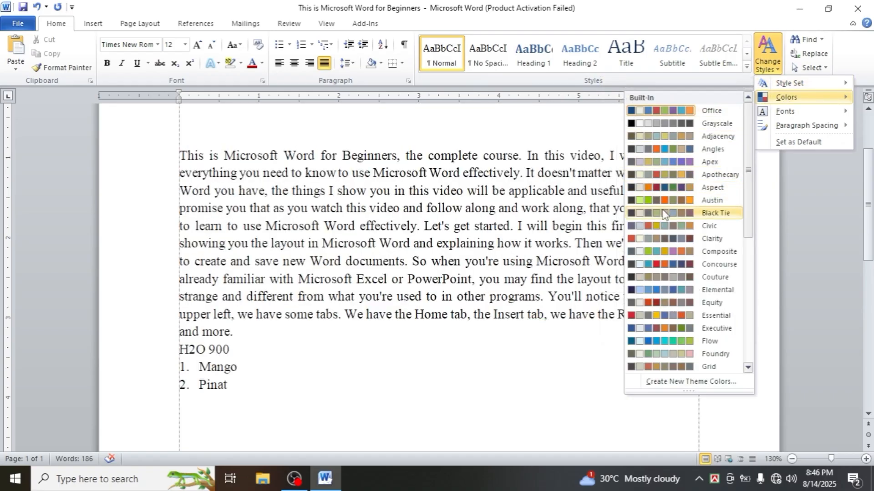
mouse_move(787, 111)
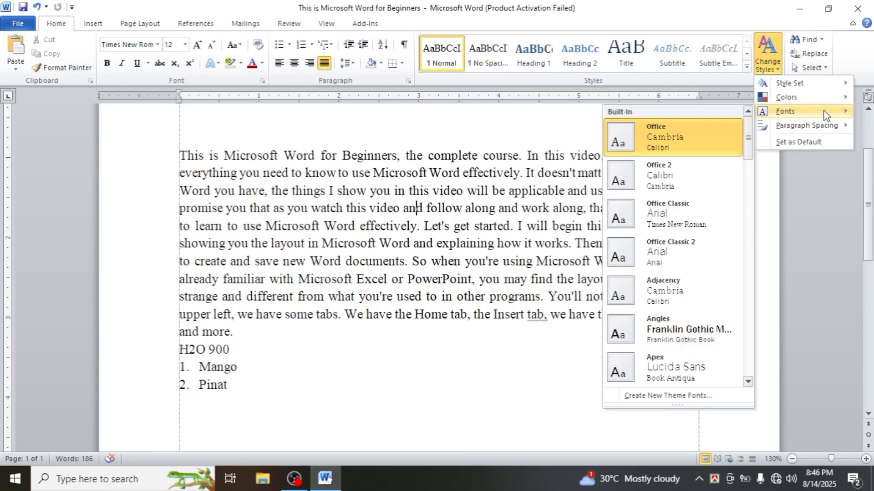
mouse_move(783, 129)
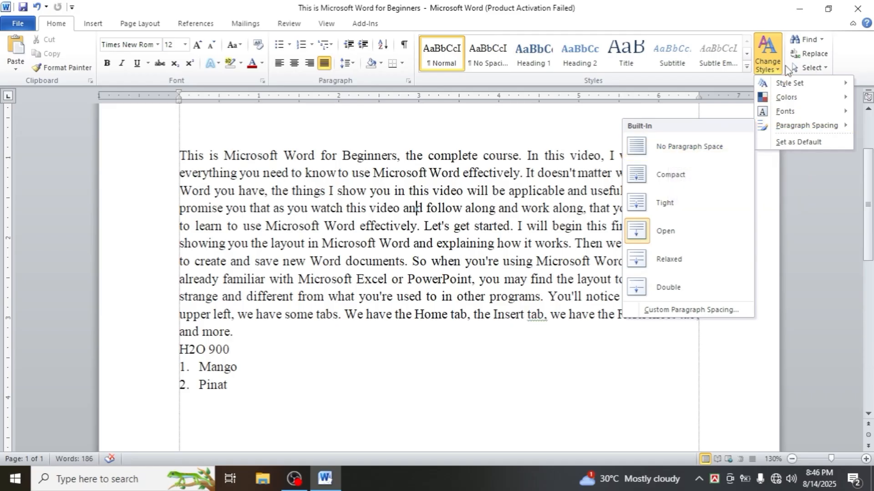
click(669, 146)
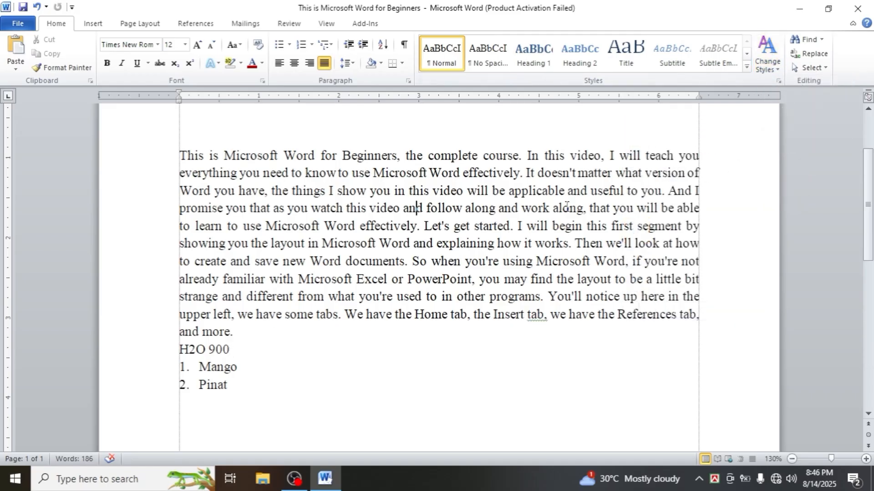
scroll(707, 175, up, 2)
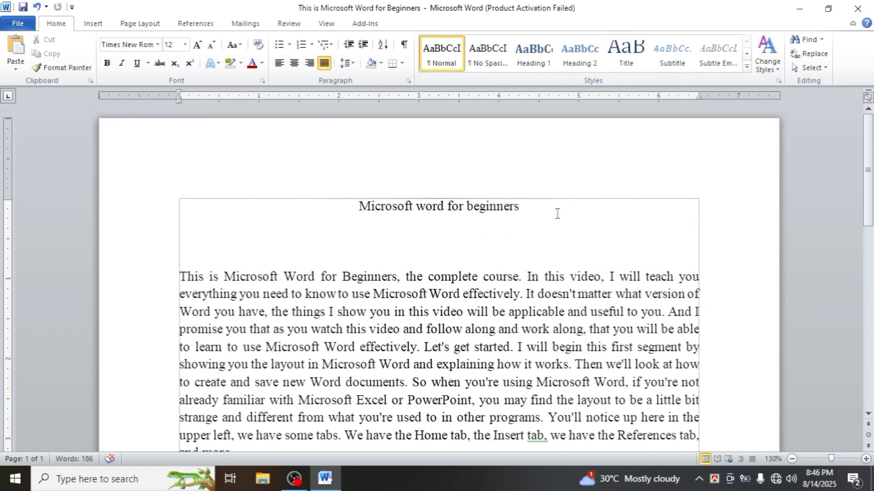
Search the document for "word" and look over the highlighted matches
click(802, 39)
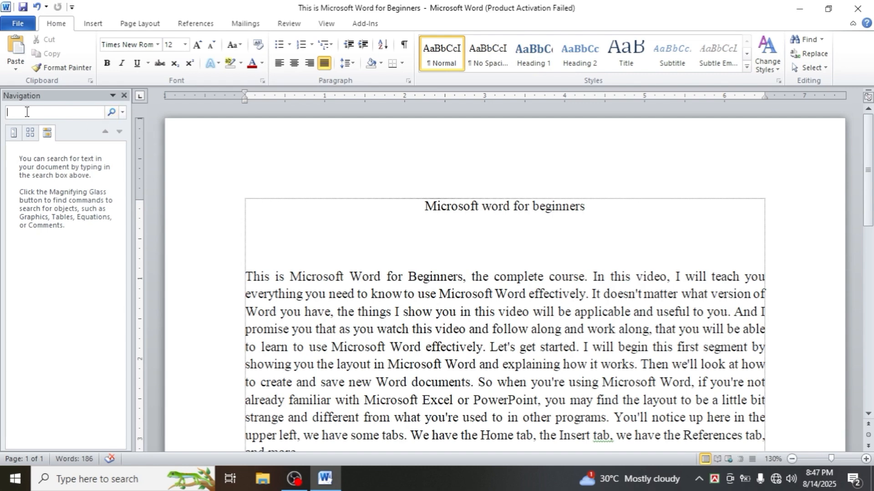
text(wo)
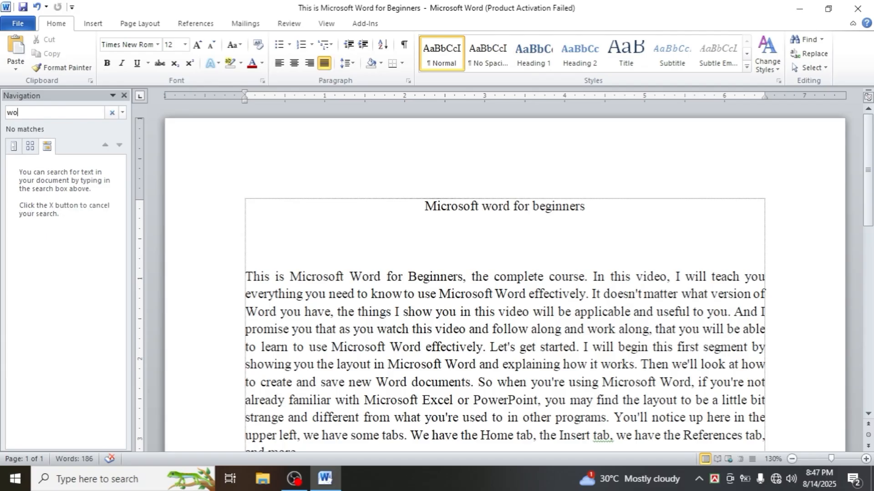
text(rd)
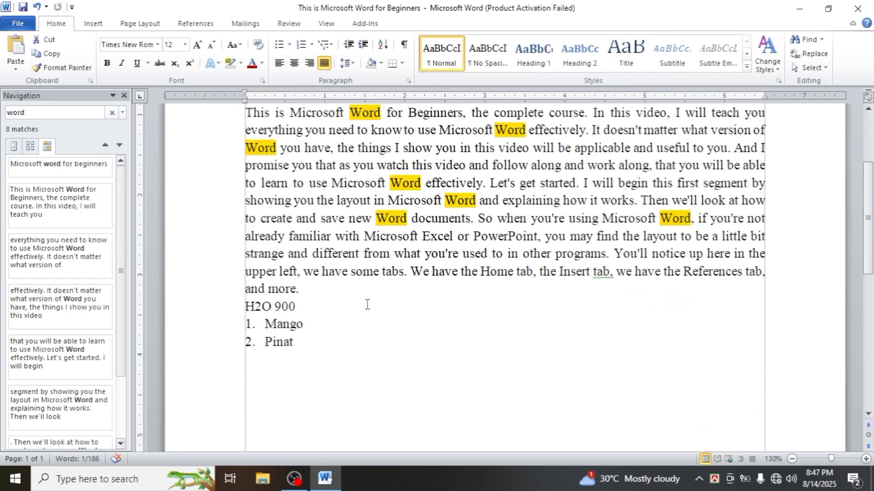
scroll(337, 260, up, 2)
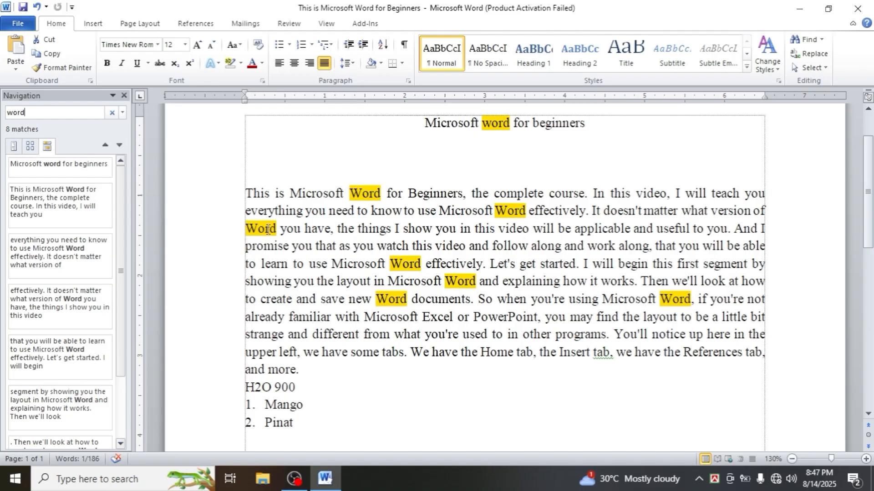
Search the document for "you" instead, then clear the search term
click(33, 116)
key(BackSpace)
key(BackSpace)
key(BackSpace)
text(you)
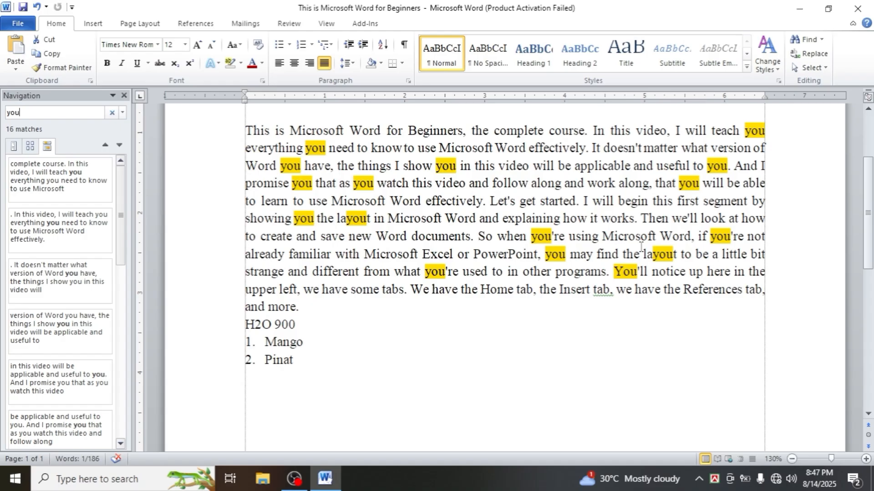
key(BackSpace)
key(BackSpace)
Set up a Find and Replace that finds "word" and replaces it with "WORD", keeping the dialog clear of the text
click(804, 56)
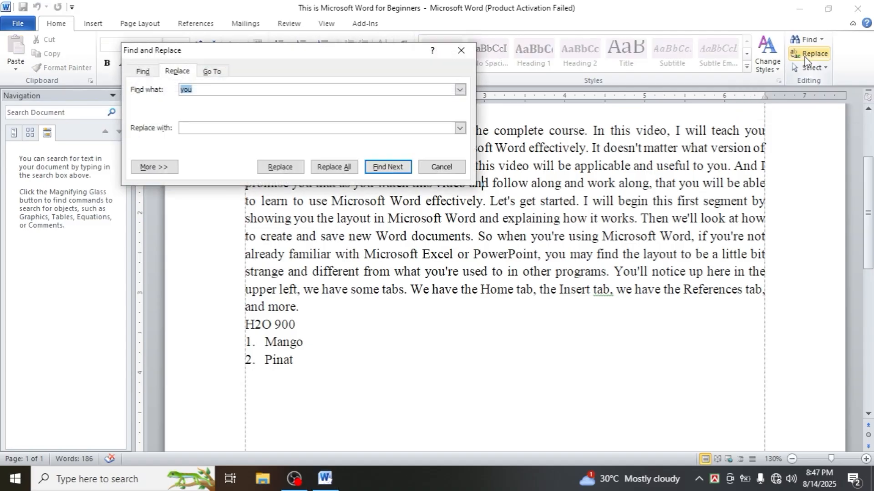
drag(259, 54, 519, 247)
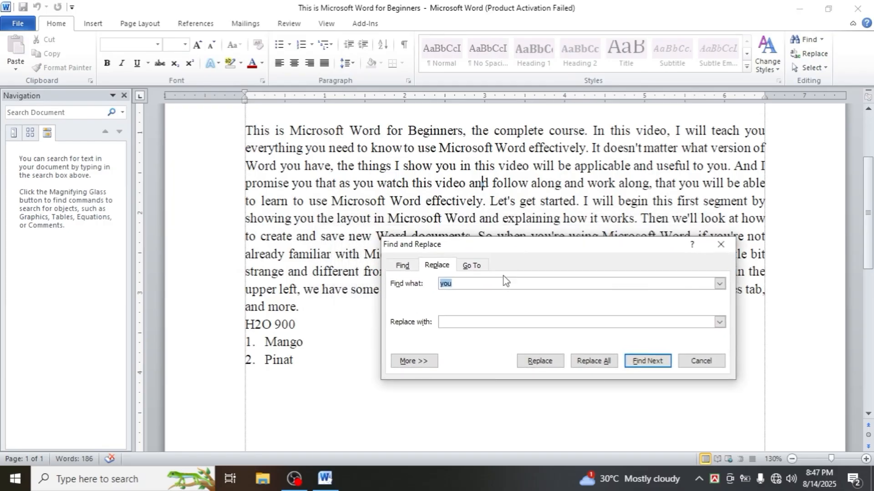
click(473, 285)
key(BackSpace)
key(BackSpace)
key(BackSpace)
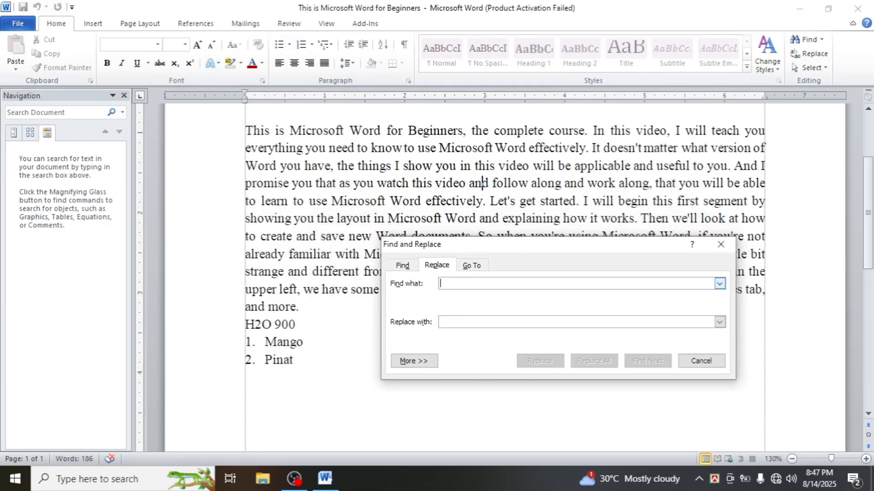
text(wor)
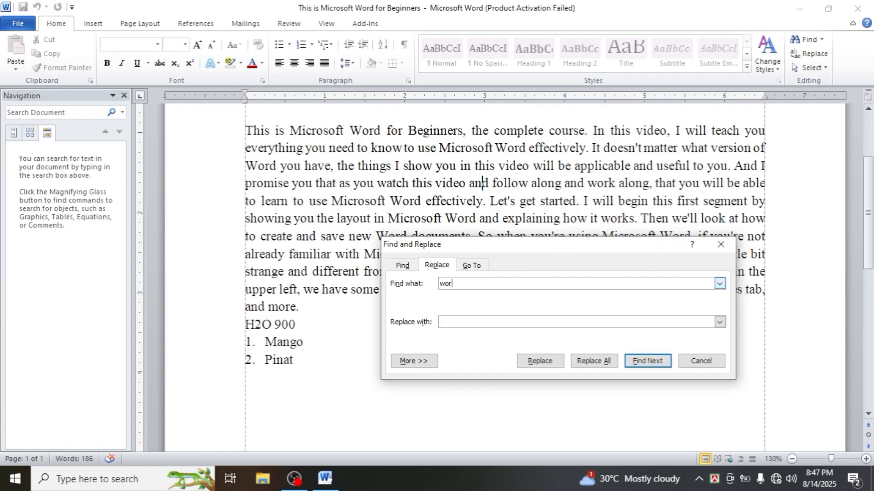
text(d)
click(473, 322)
text(WORD)
Replace two occurrences of "word" in the body paragraph with "WORD", one at a time
click(541, 361)
click(540, 361)
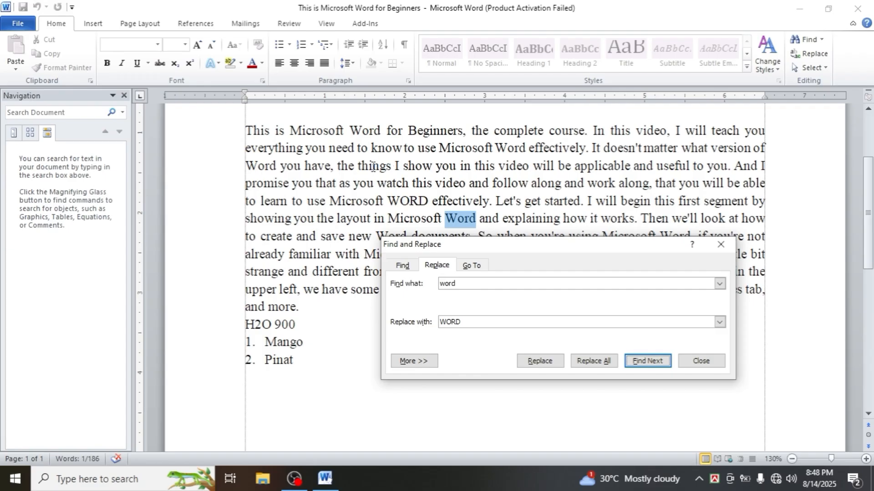
click(540, 362)
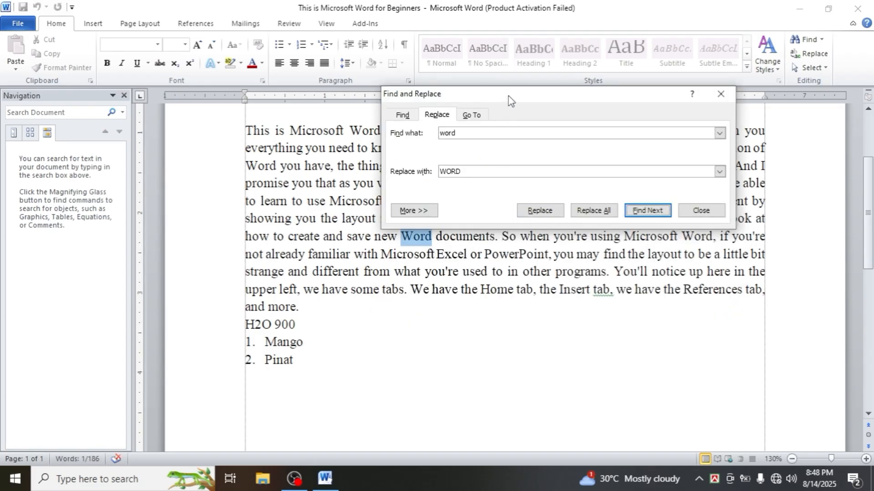
Replace all occurrences of "word" with "WORD" throughout the document and review the title and body text
drag(510, 101, 505, 56)
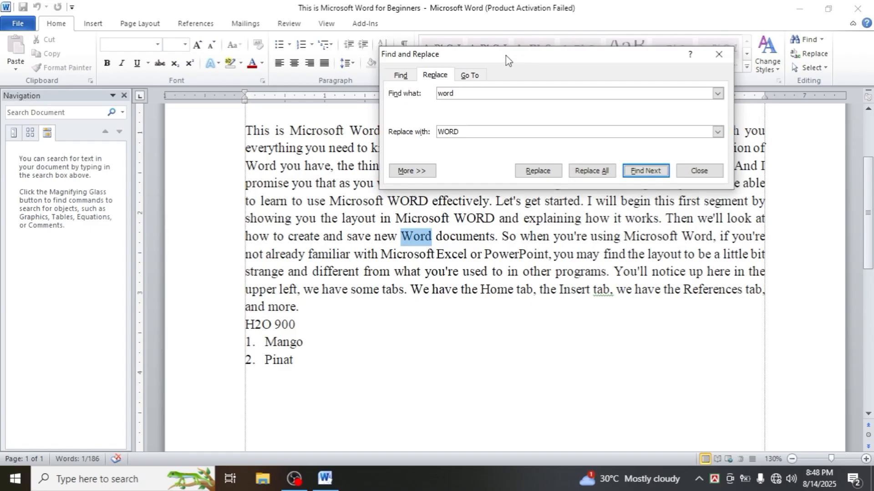
click(583, 165)
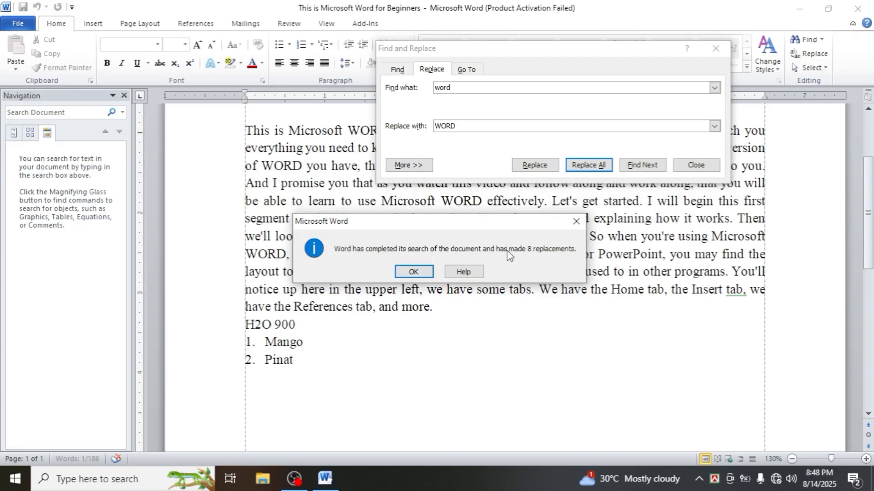
click(407, 273)
drag(578, 51, 486, 307)
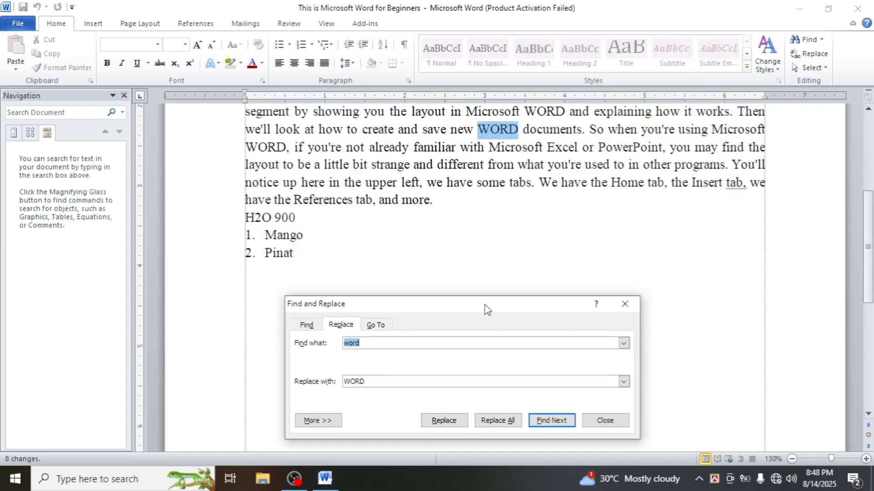
scroll(496, 168, up, 3)
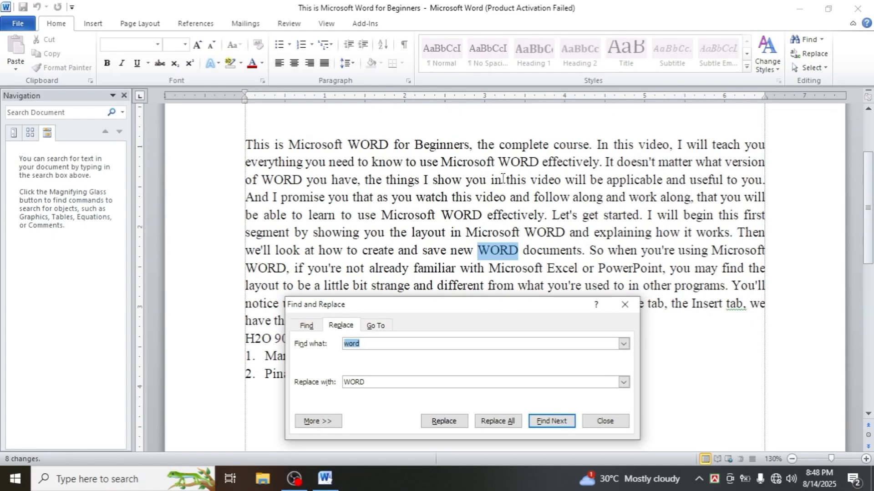
scroll(502, 177, up, 2)
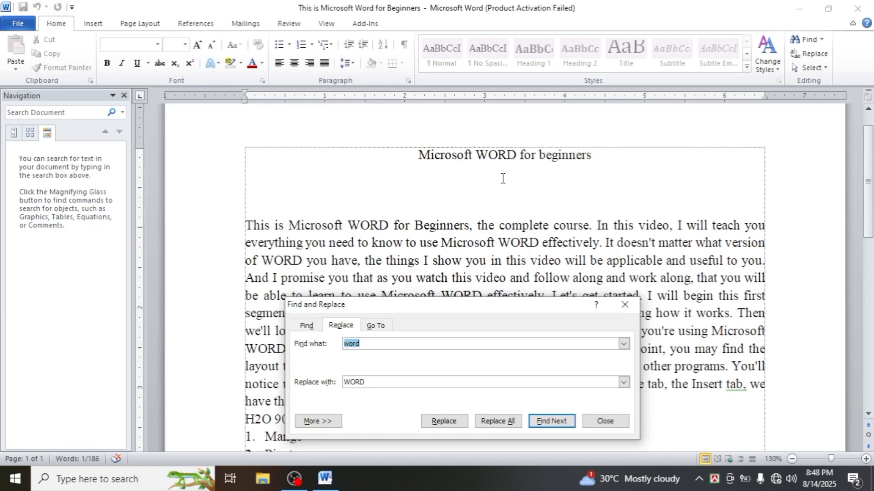
Replace every "WORD" with "ms", including from the beginning of the document, and close the Find and Replace dialog
key(Return)
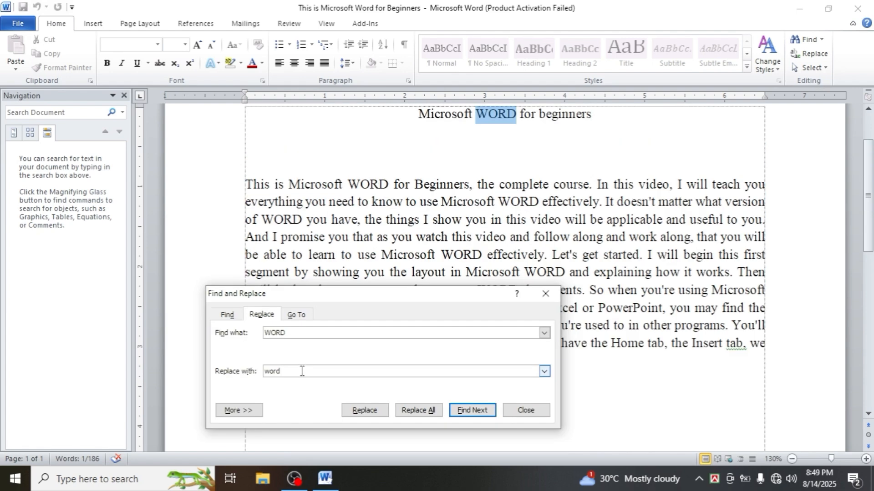
key(BackSpace)
key(BackSpace)
key(BackSpace)
key(BackSpace)
text(ms)
click(411, 412)
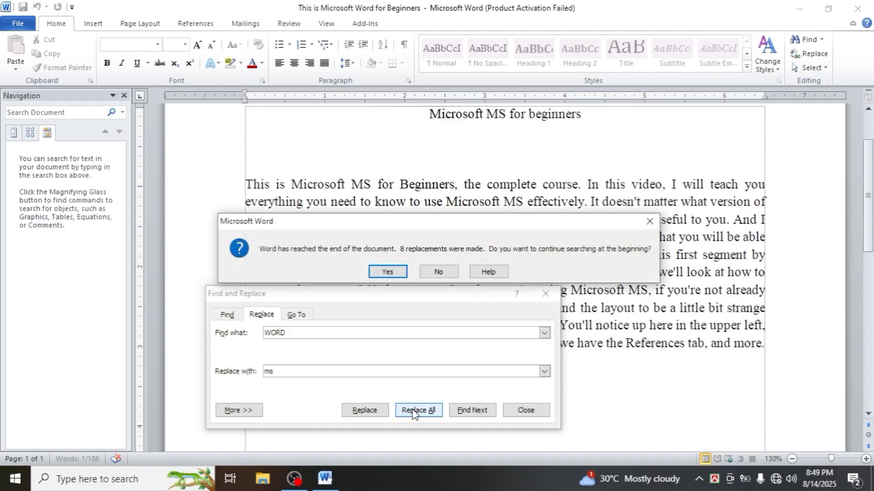
click(390, 272)
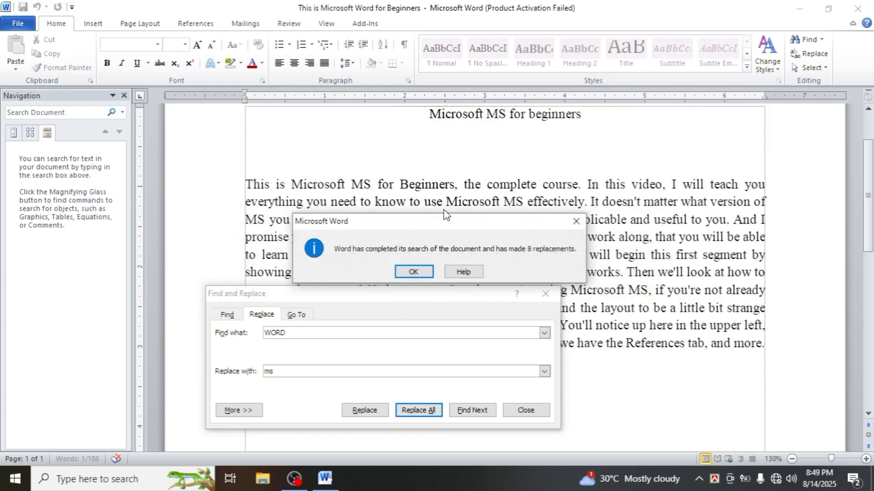
click(412, 272)
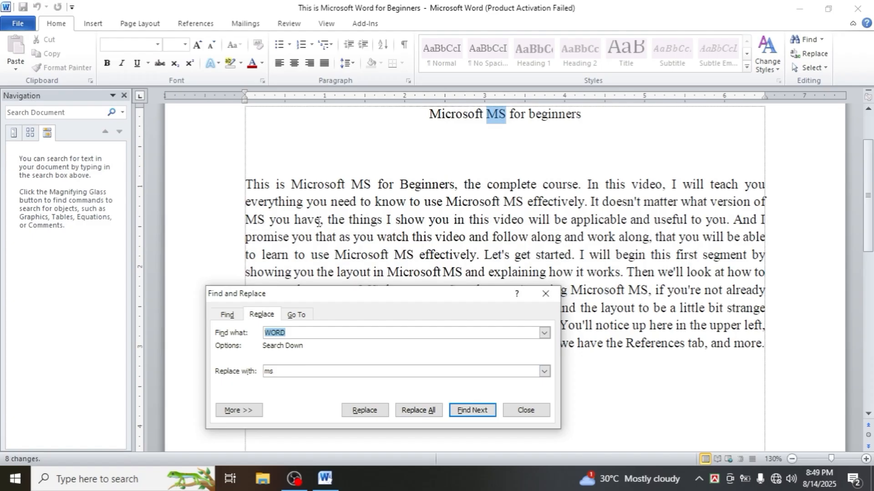
drag(405, 295, 394, 280)
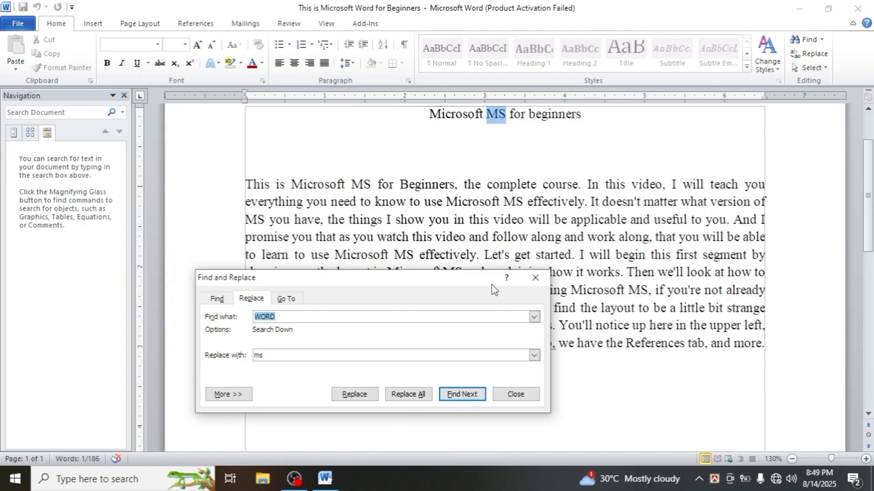
drag(438, 281, 435, 184)
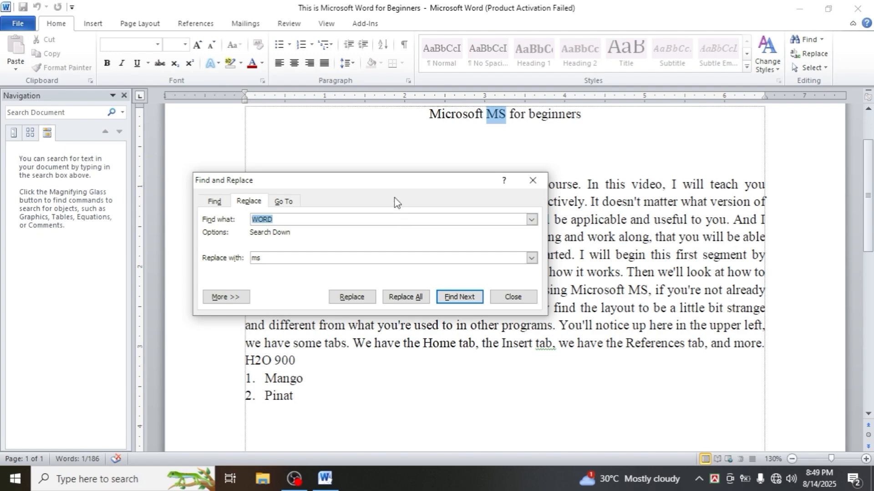
drag(392, 182, 442, 179)
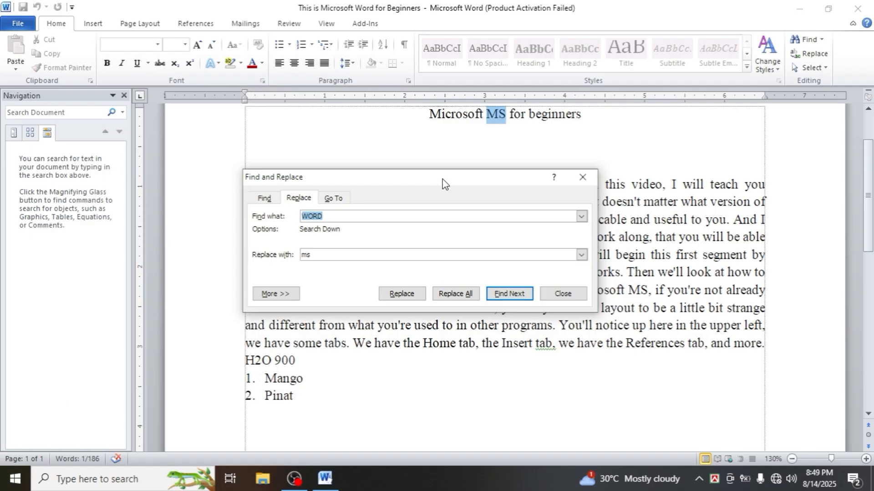
click(563, 295)
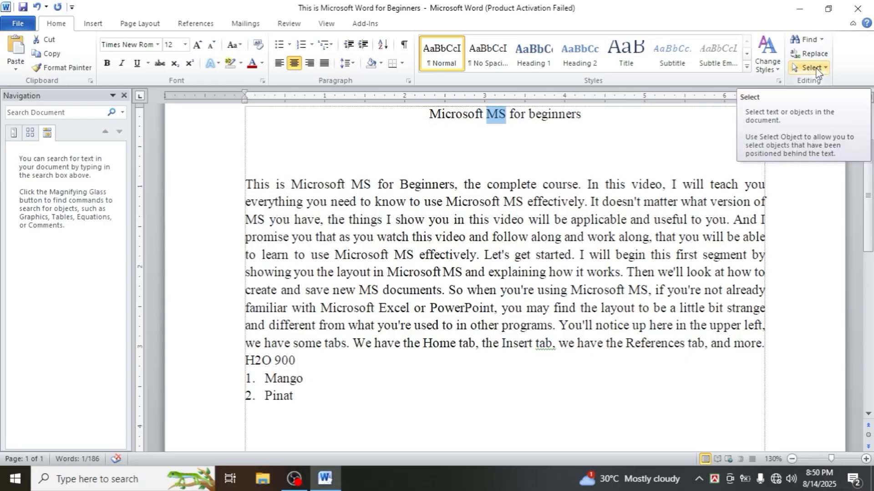
Select the text from the start of the body paragraph through the list item "Pinat", then deselect it
click(382, 220)
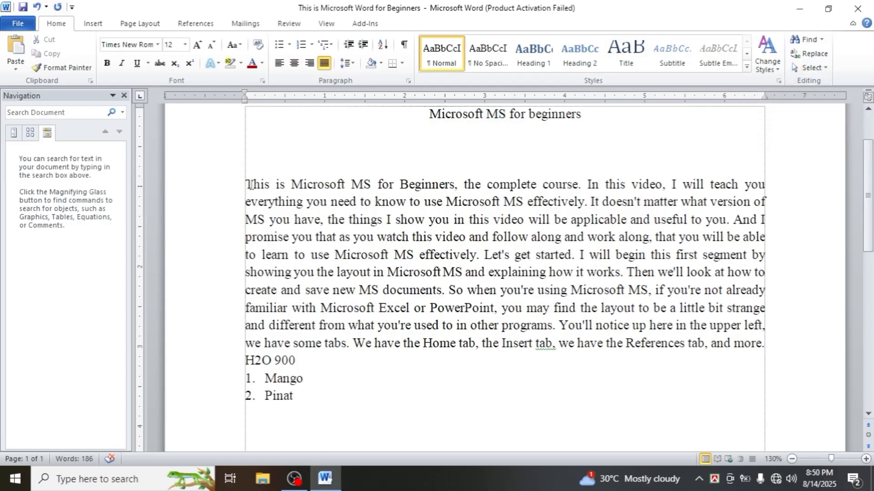
drag(246, 185, 343, 403)
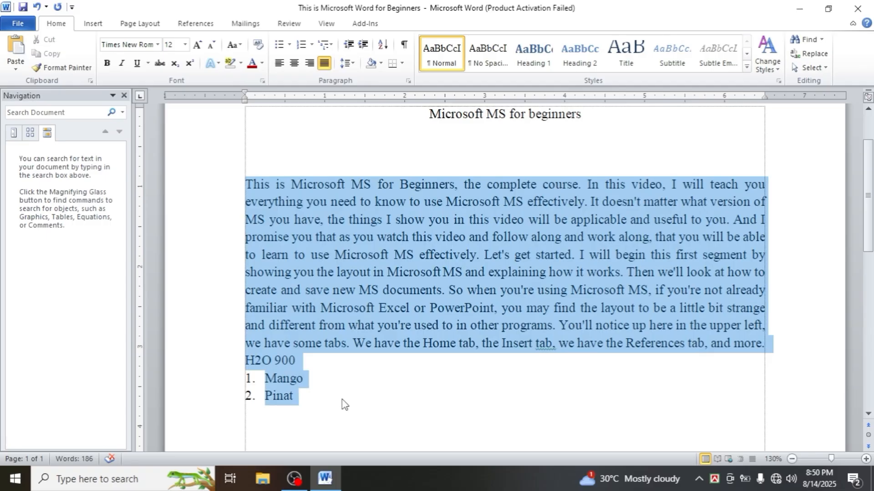
click(343, 403)
click(388, 274)
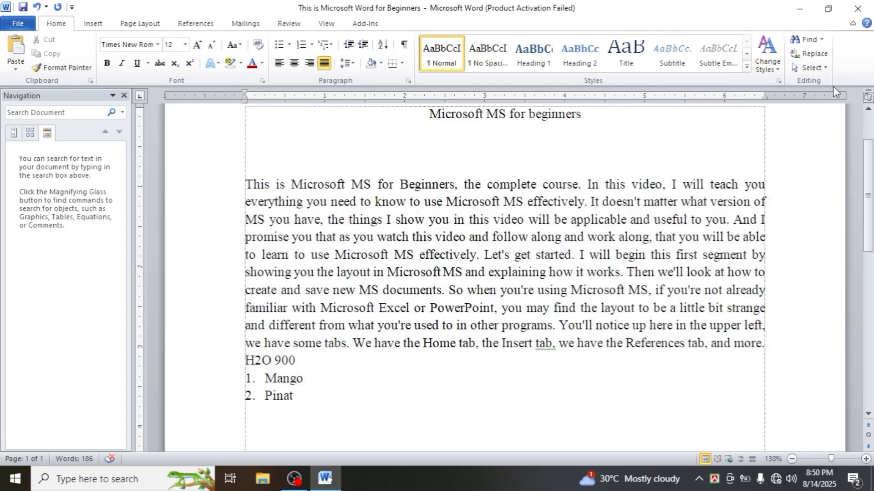
Select all of the document's content with the Select All command and clear the selection
click(825, 68)
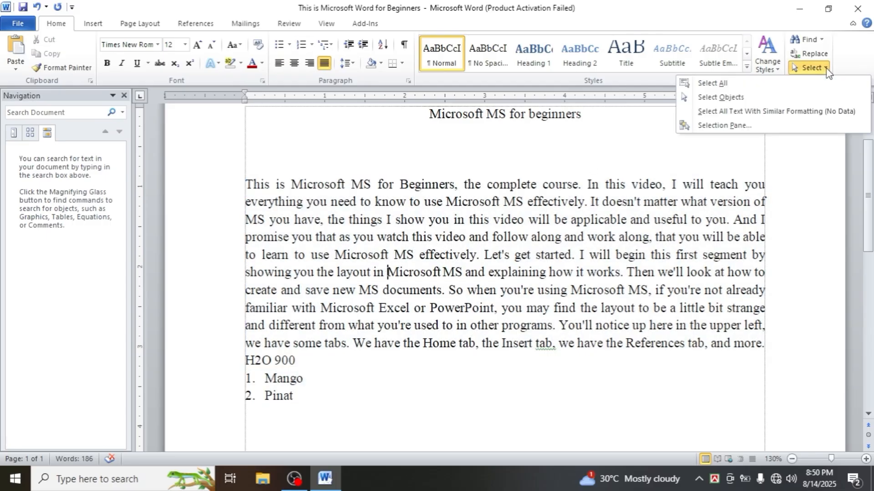
click(701, 86)
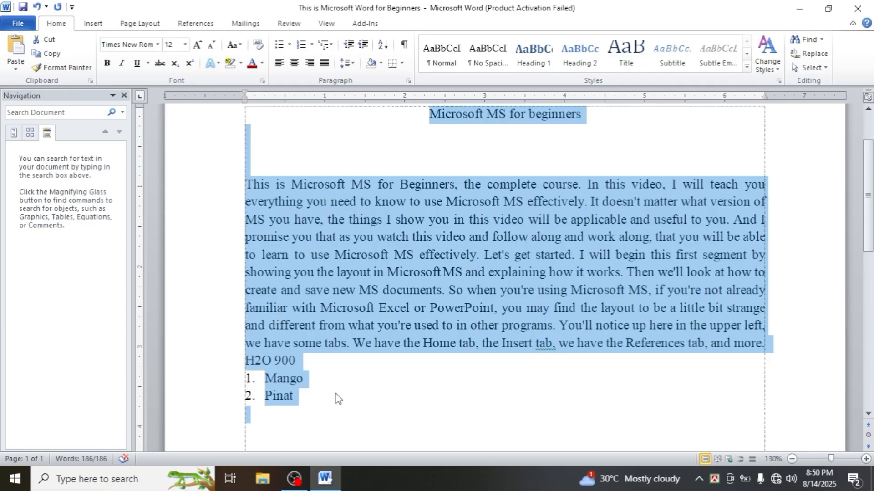
click(386, 237)
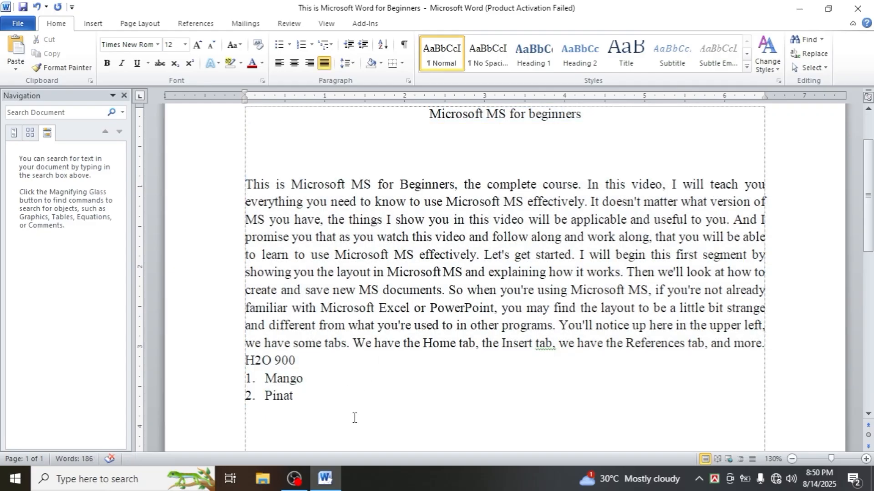
Select the whole document once more, deselect it within the body paragraph's first line, and close the Navigation pane
key(ctrl+a)
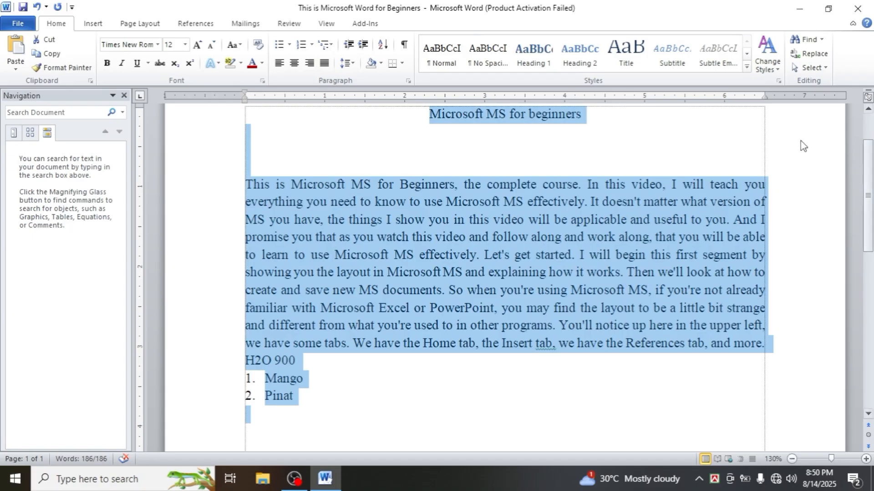
click(826, 68)
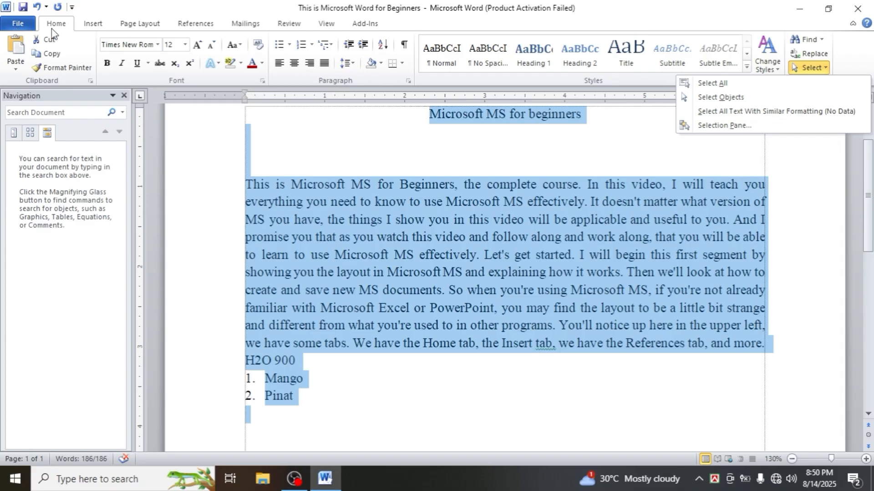
click(371, 164)
click(345, 184)
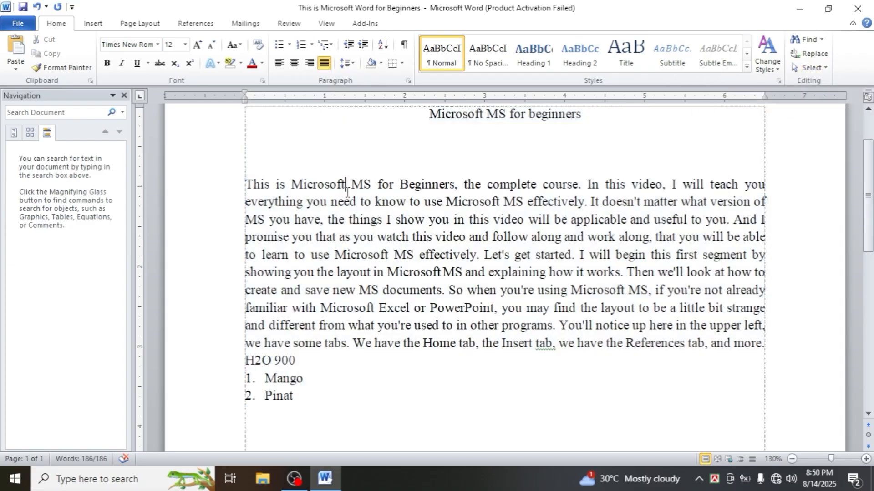
click(124, 96)
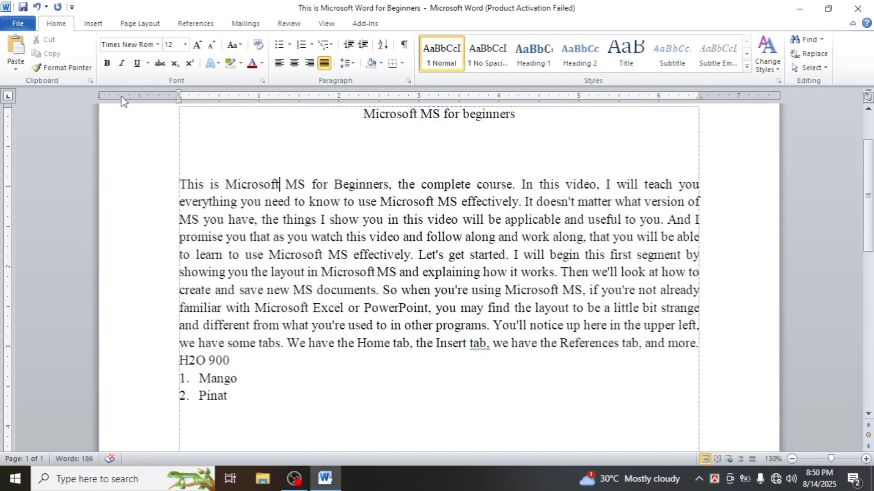